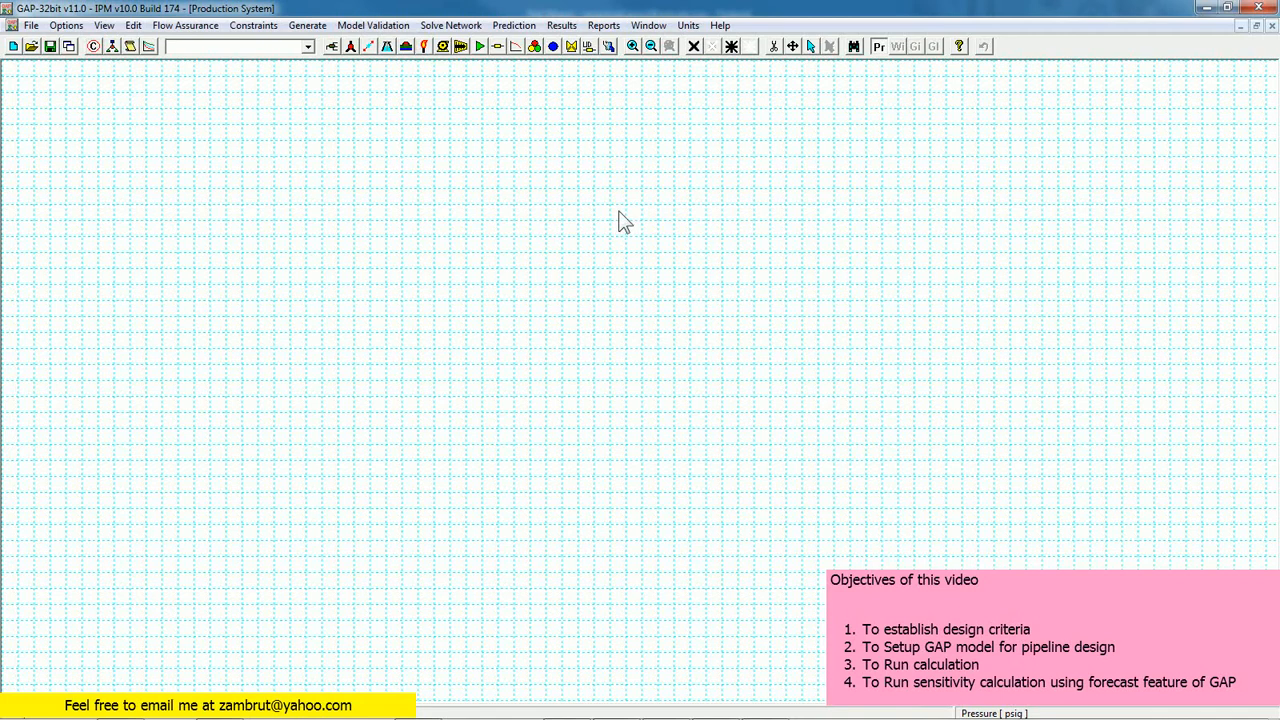
Step: Place a source on the production system canvas and accept its default label
left_click(481, 50)
left_click(334, 282)
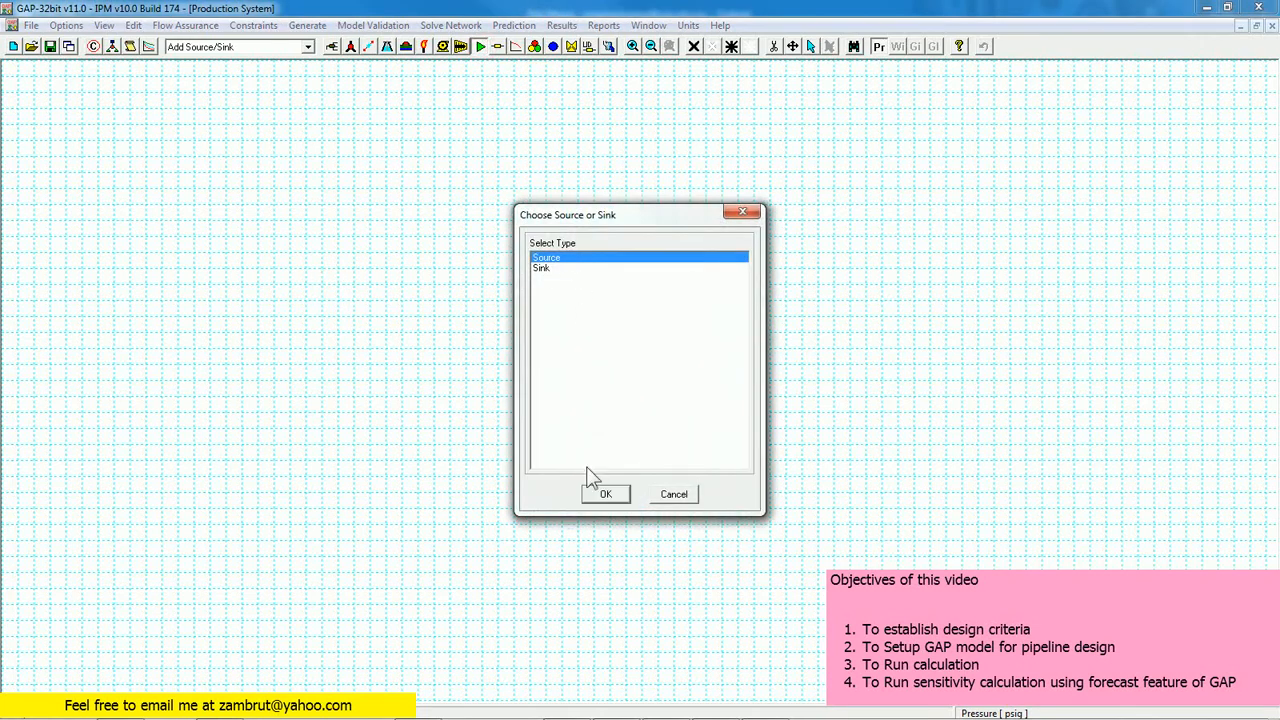
left_click(602, 494)
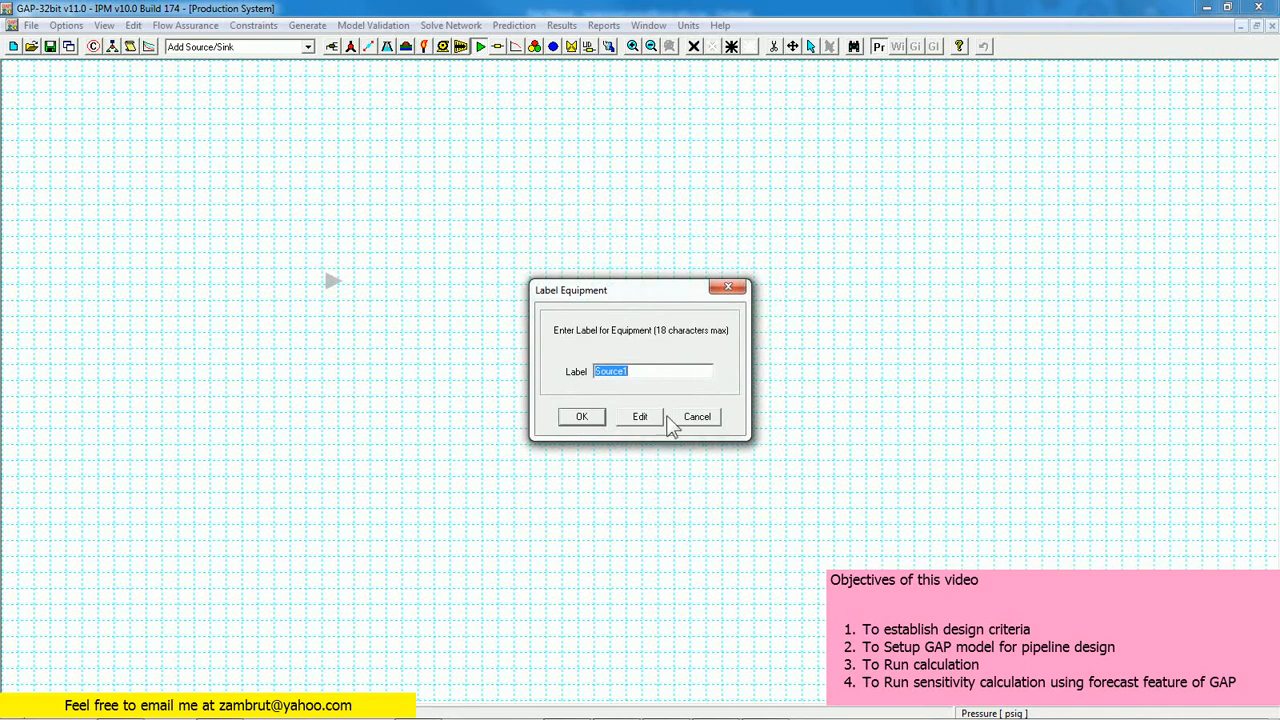
left_click(589, 419)
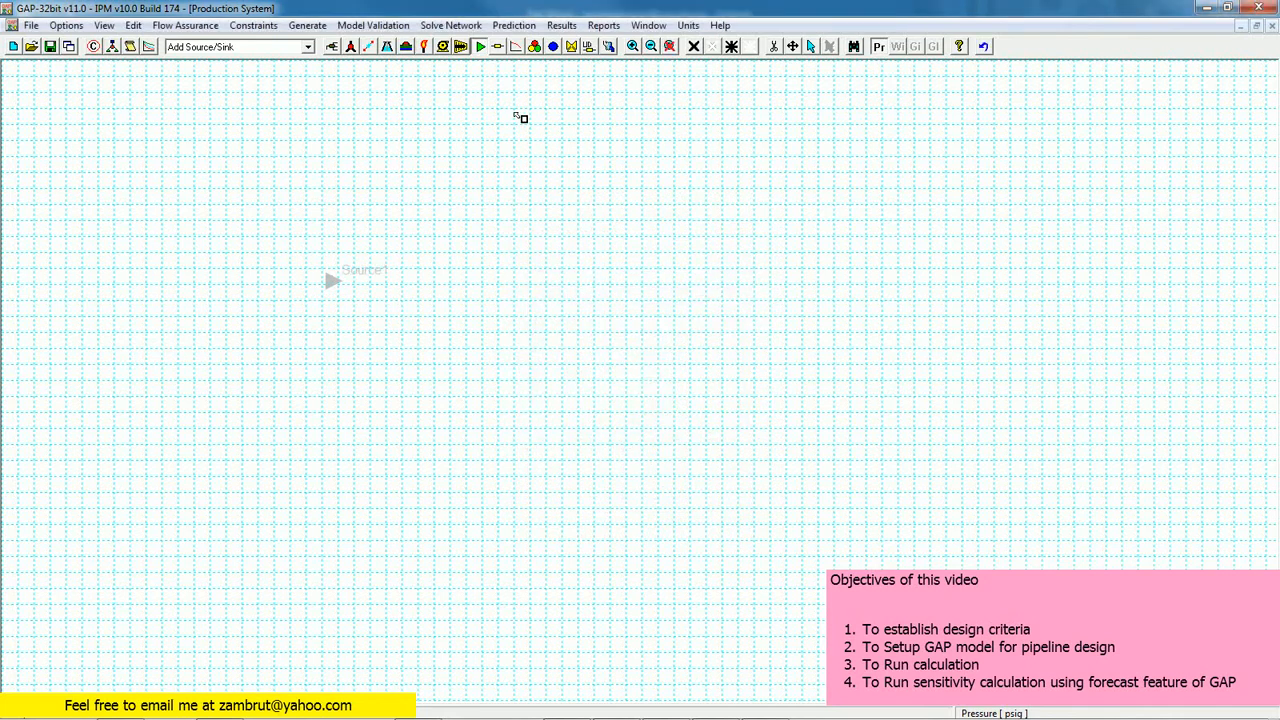
Step: Place a sink on the canvas downstream of the source, level with it, and accept its default label
left_click(643, 277)
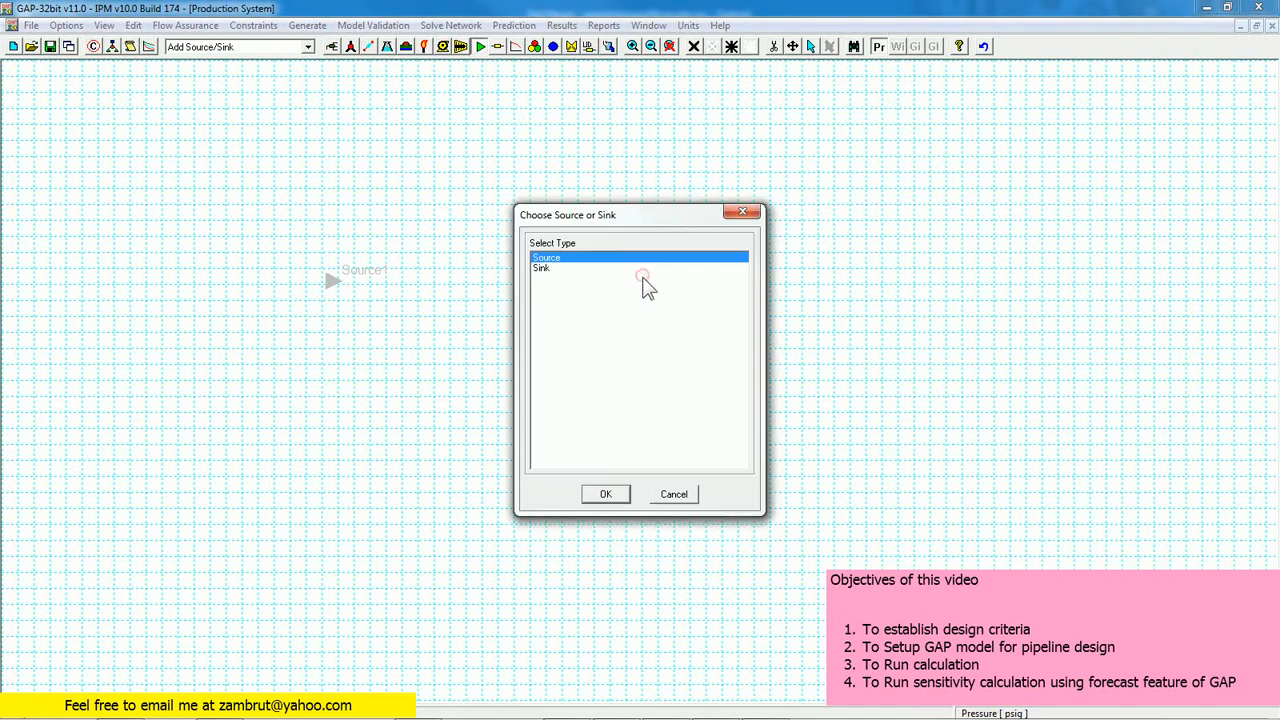
left_click(556, 269)
left_click(612, 493)
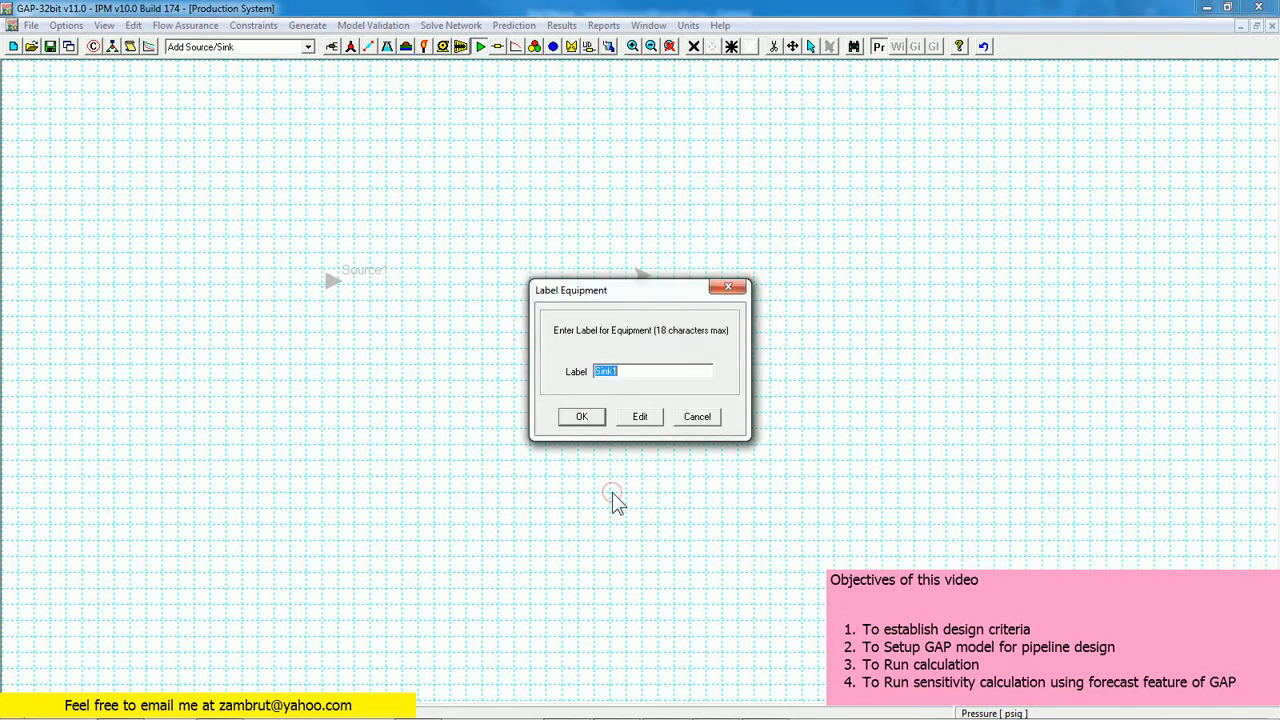
left_click(580, 416)
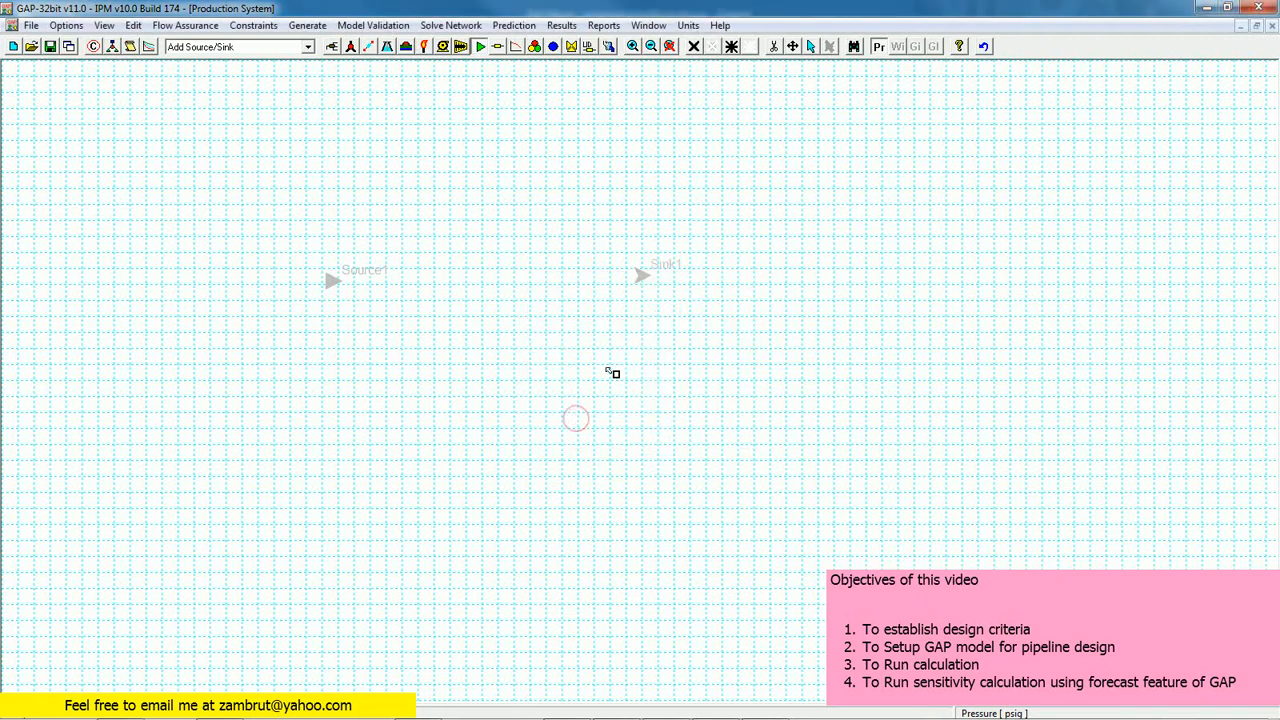
Step: Place two joints between the source and the sink, and link source, first joint, second joint and sink in sequence
left_click(352, 47)
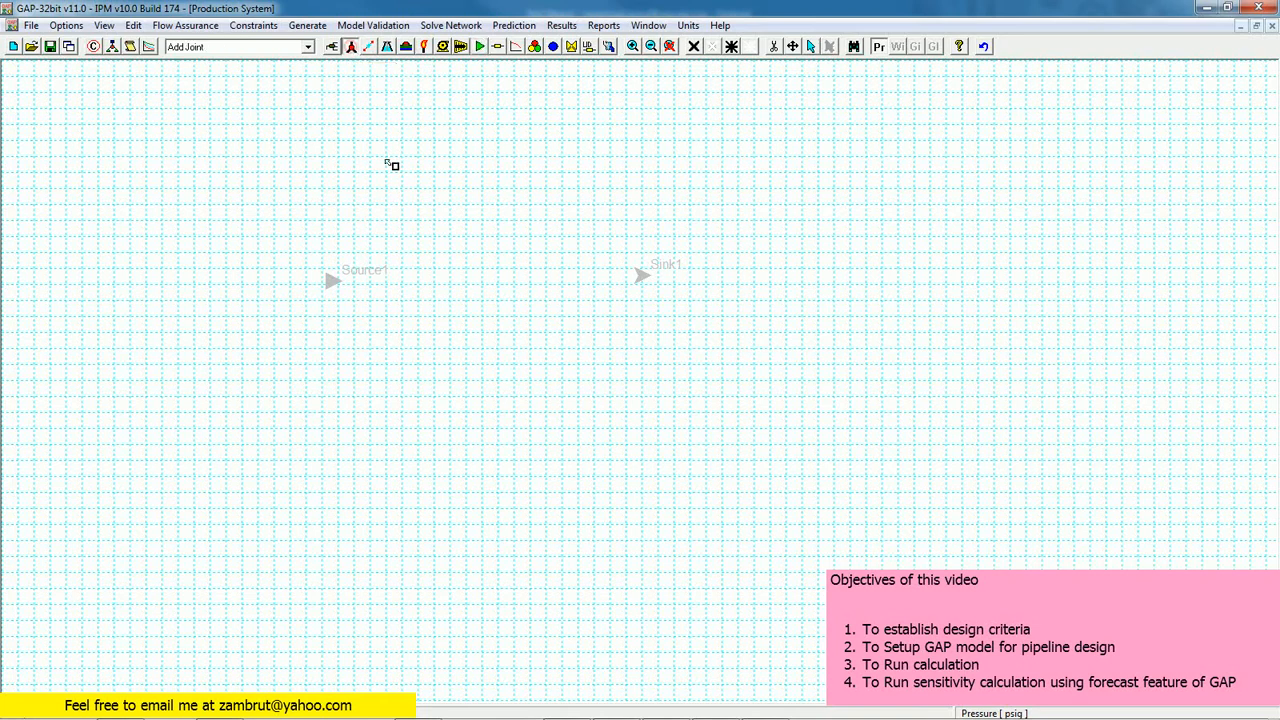
left_click(401, 276)
left_click(581, 416)
left_click(576, 284)
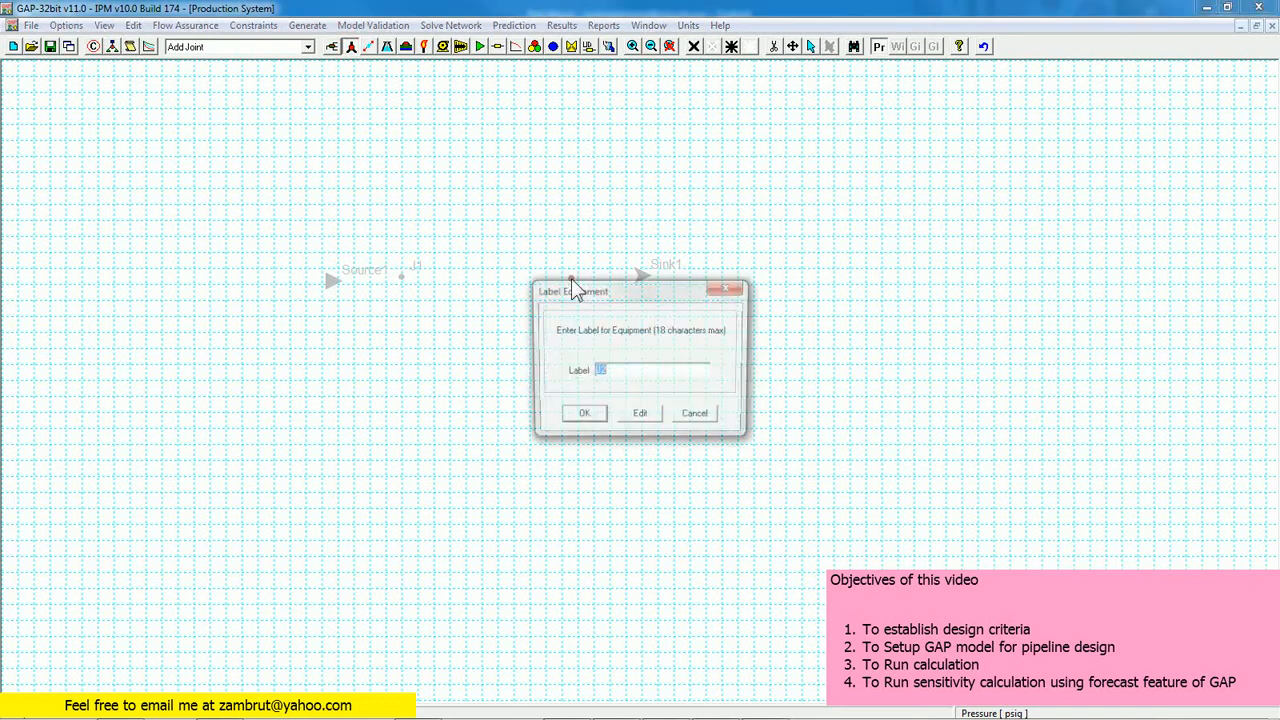
left_click(584, 418)
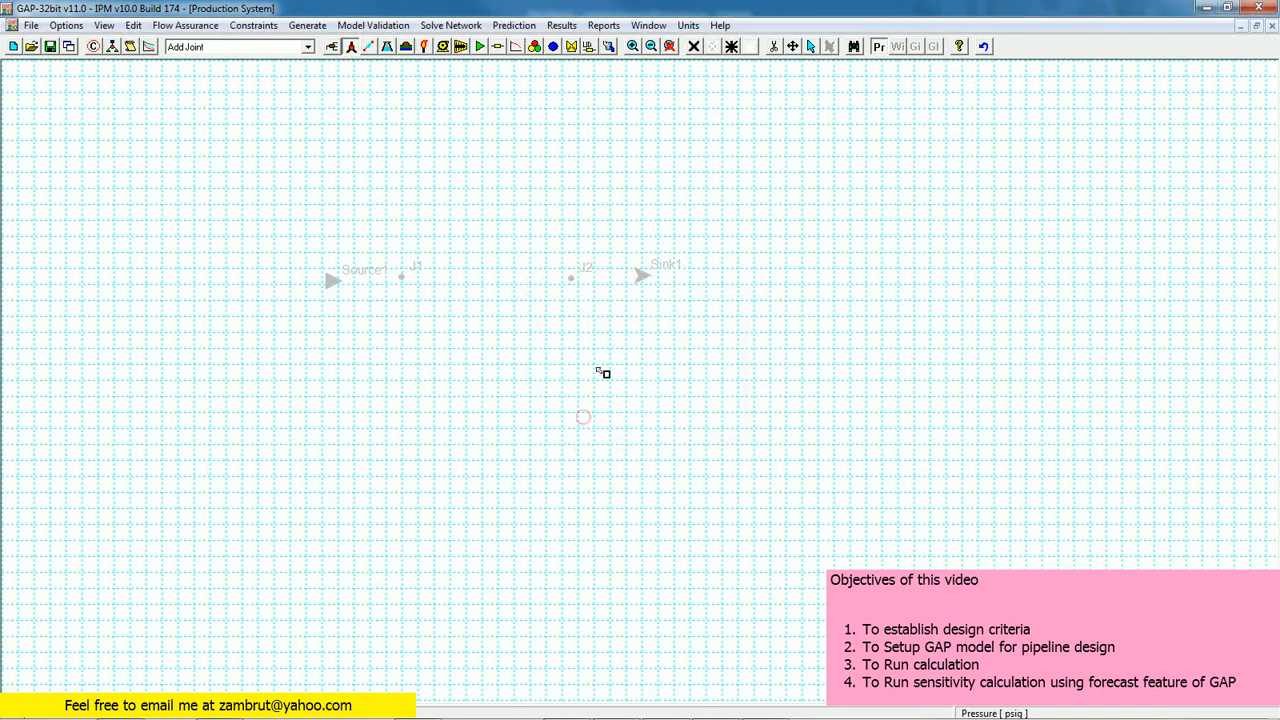
left_click(367, 48)
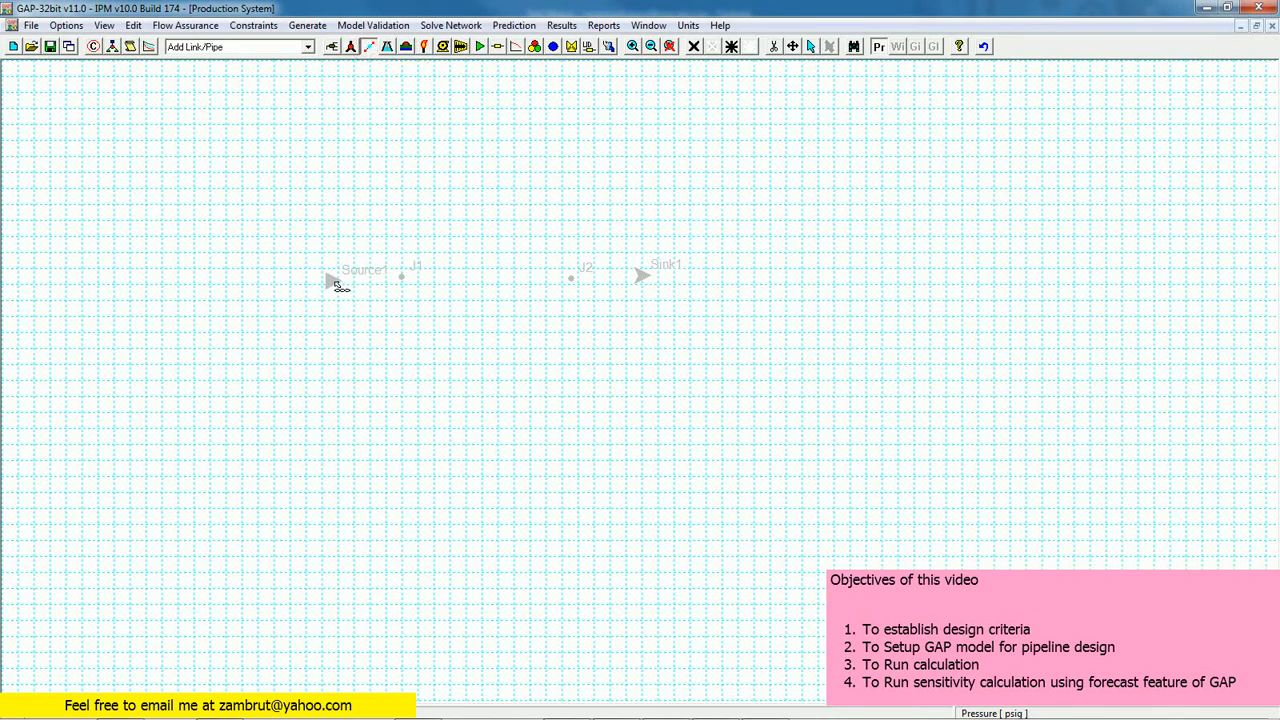
left_click_drag(332, 281, 655, 287)
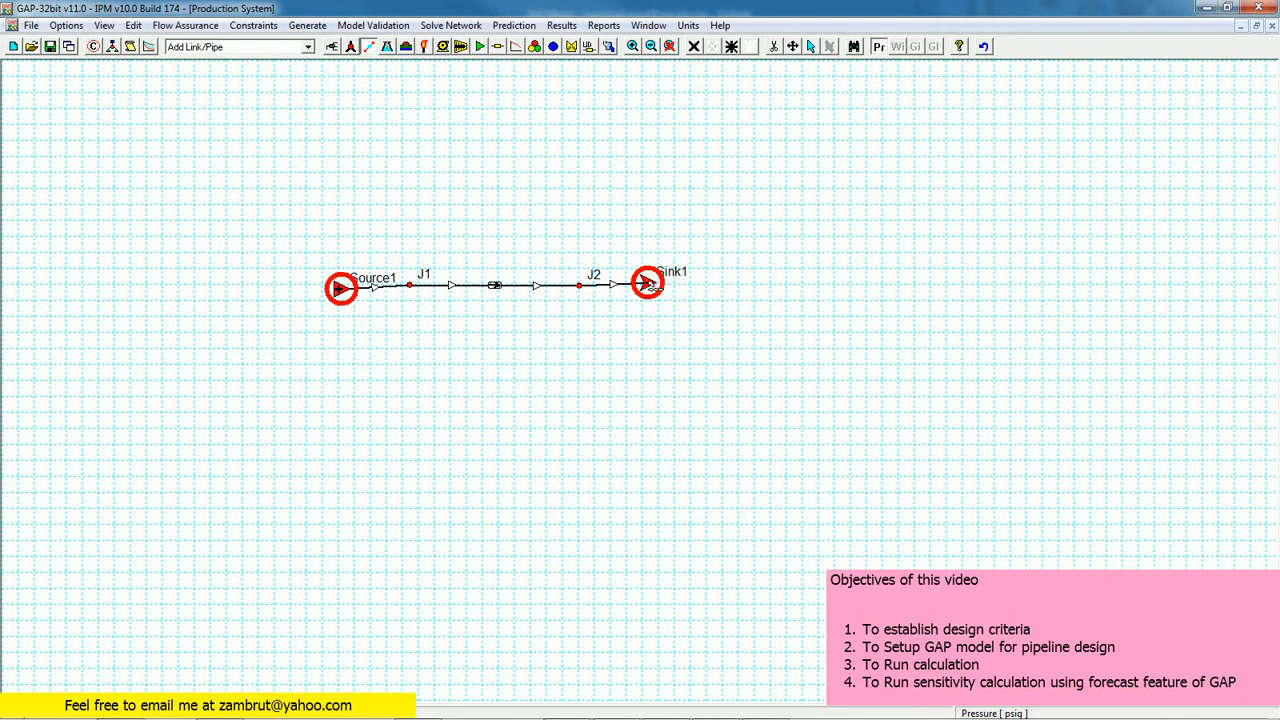
Step: Change the sink's model to Fixed pressure
double_click(650, 284)
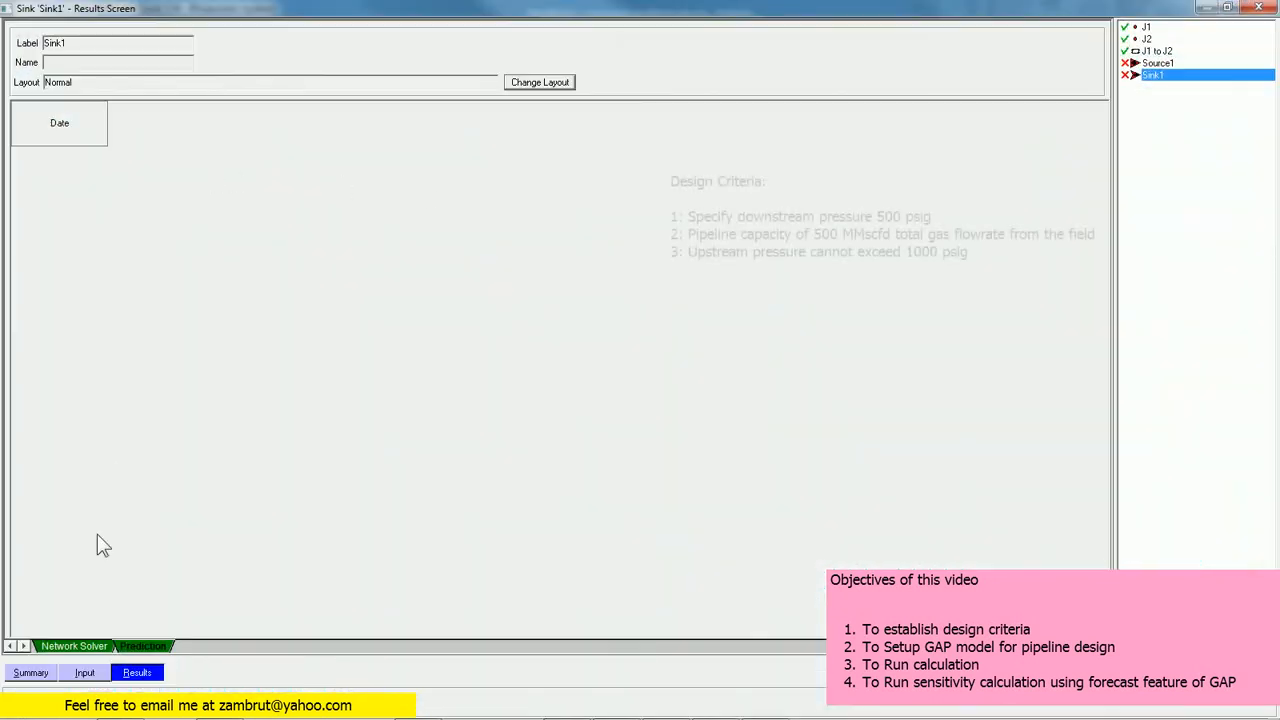
left_click(85, 673)
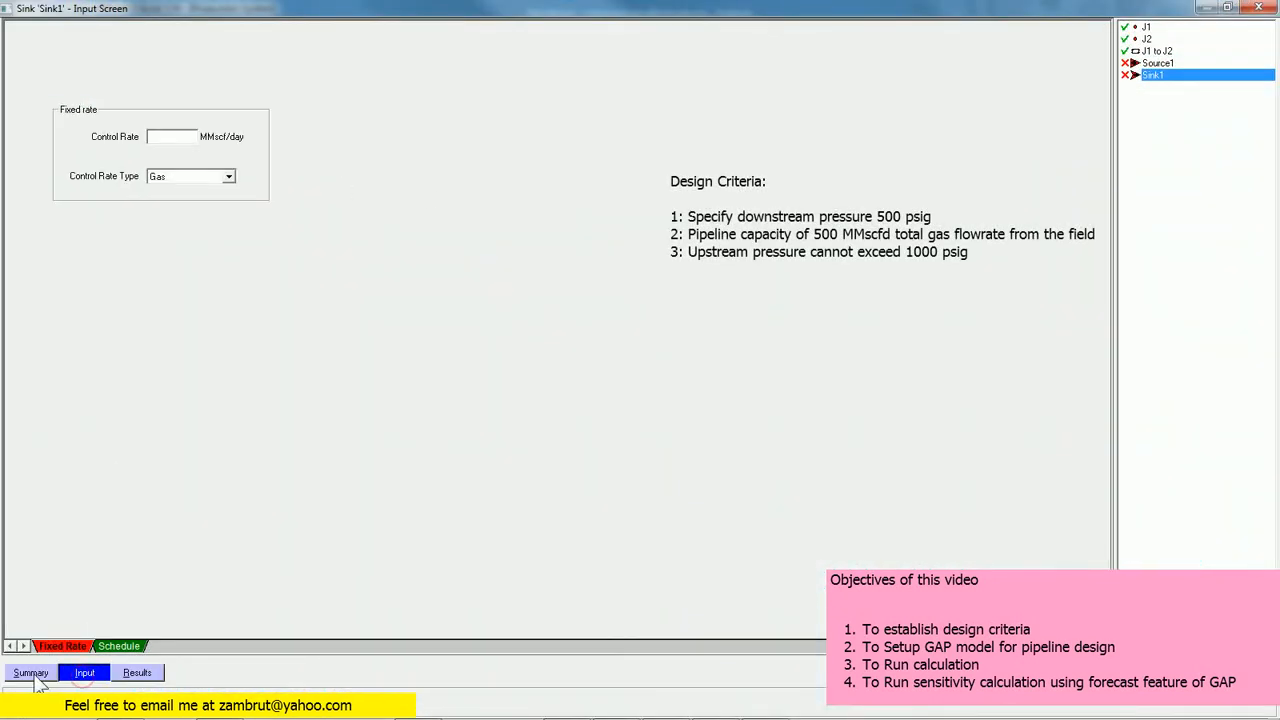
left_click(48, 674)
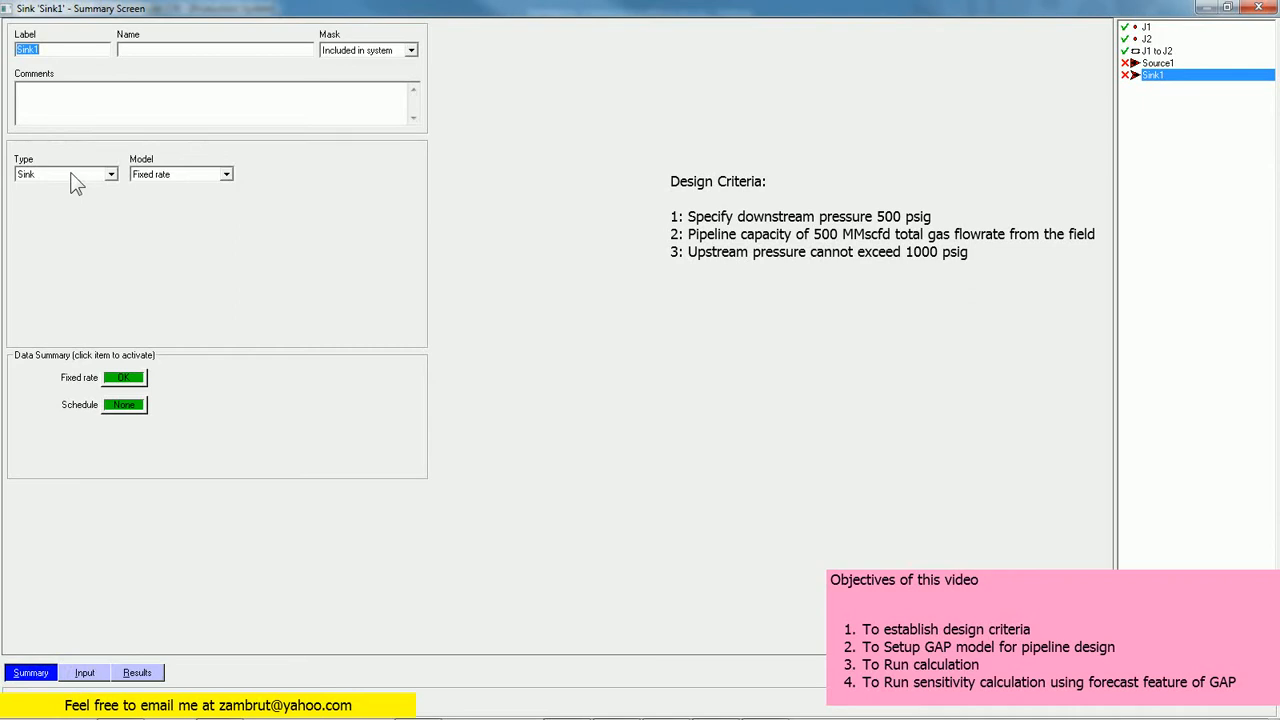
left_click(226, 174)
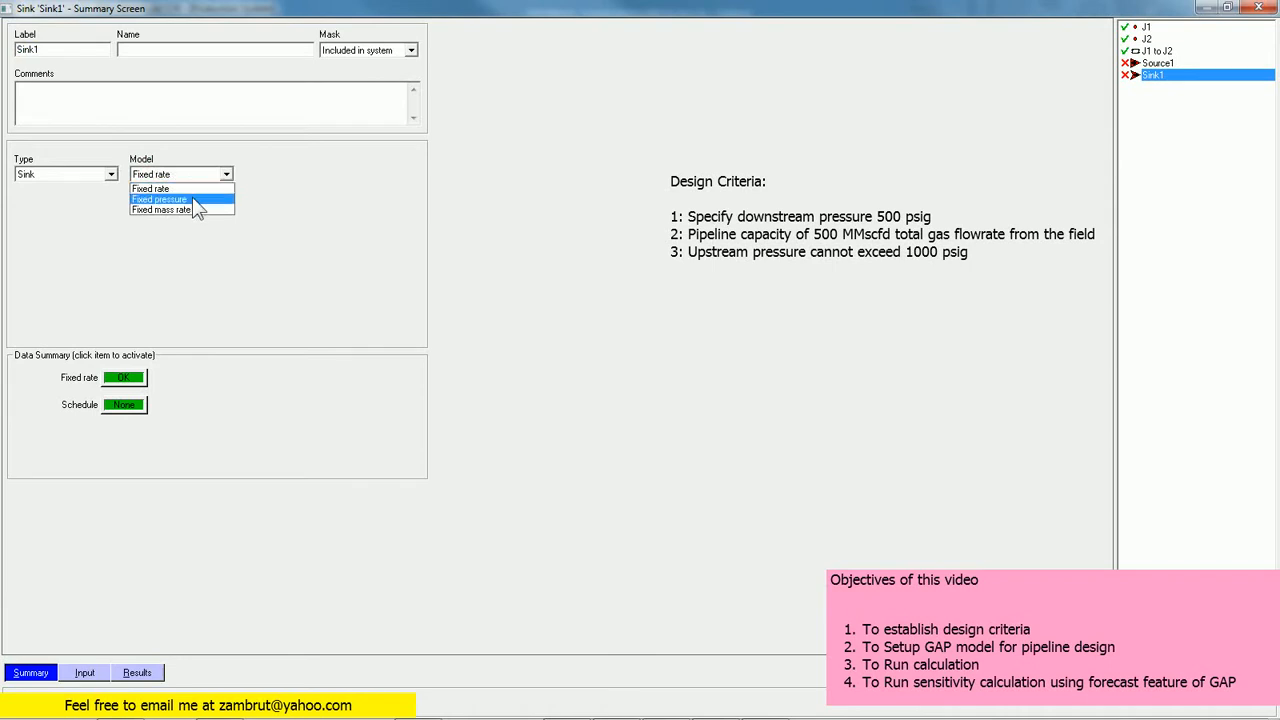
left_click(193, 199)
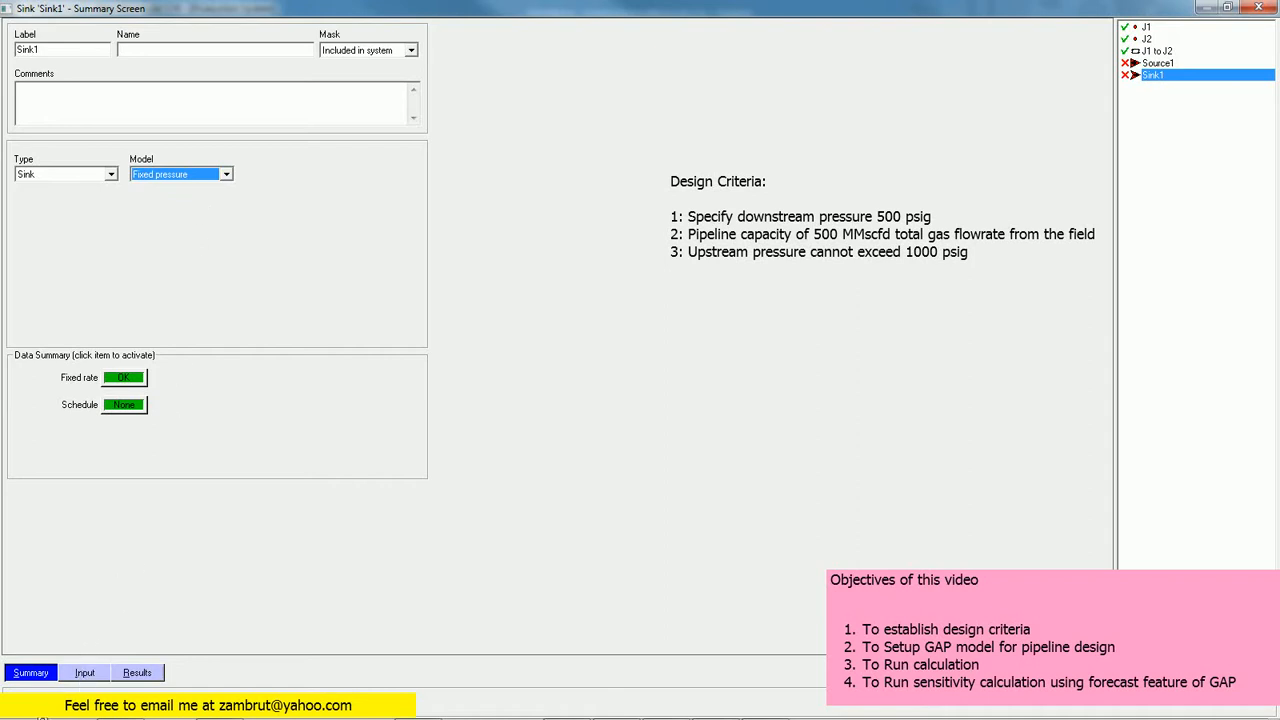
Step: Set the sink's fixed pressure to 500 psig and accept the sink data
double_click(644, 285)
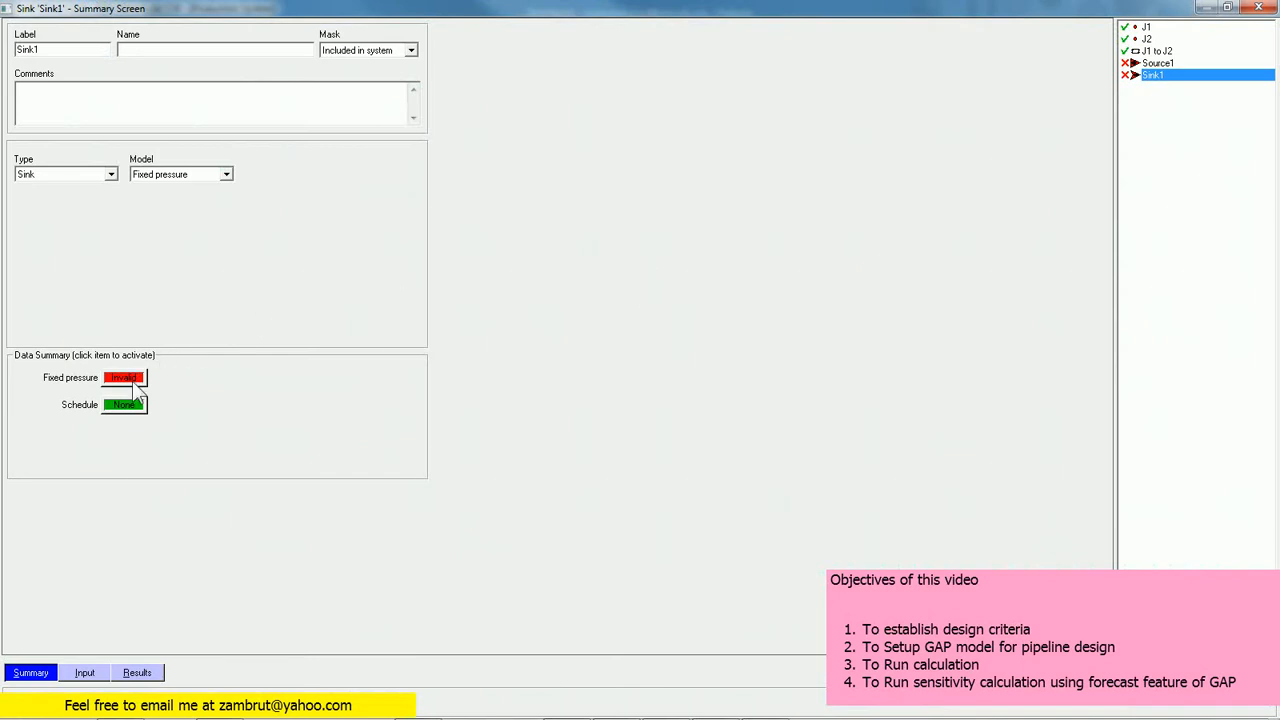
left_click(130, 380)
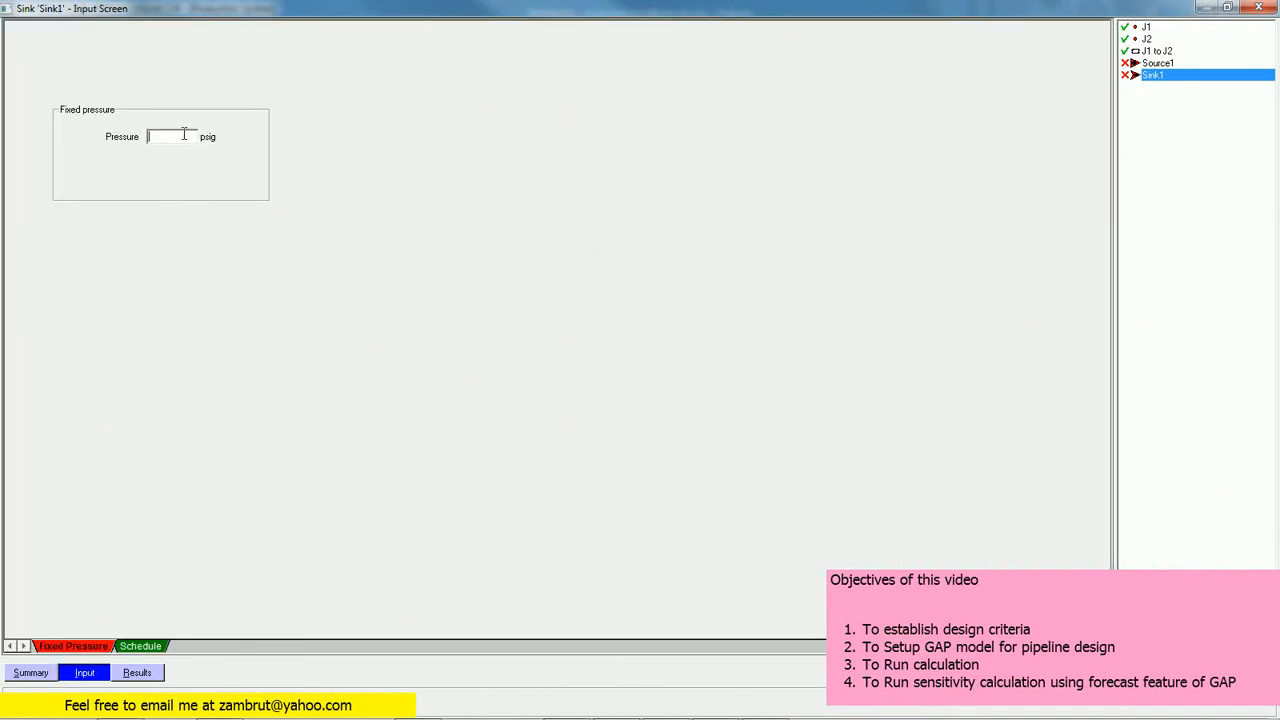
type("500")
left_click(123, 646)
left_click(32, 703)
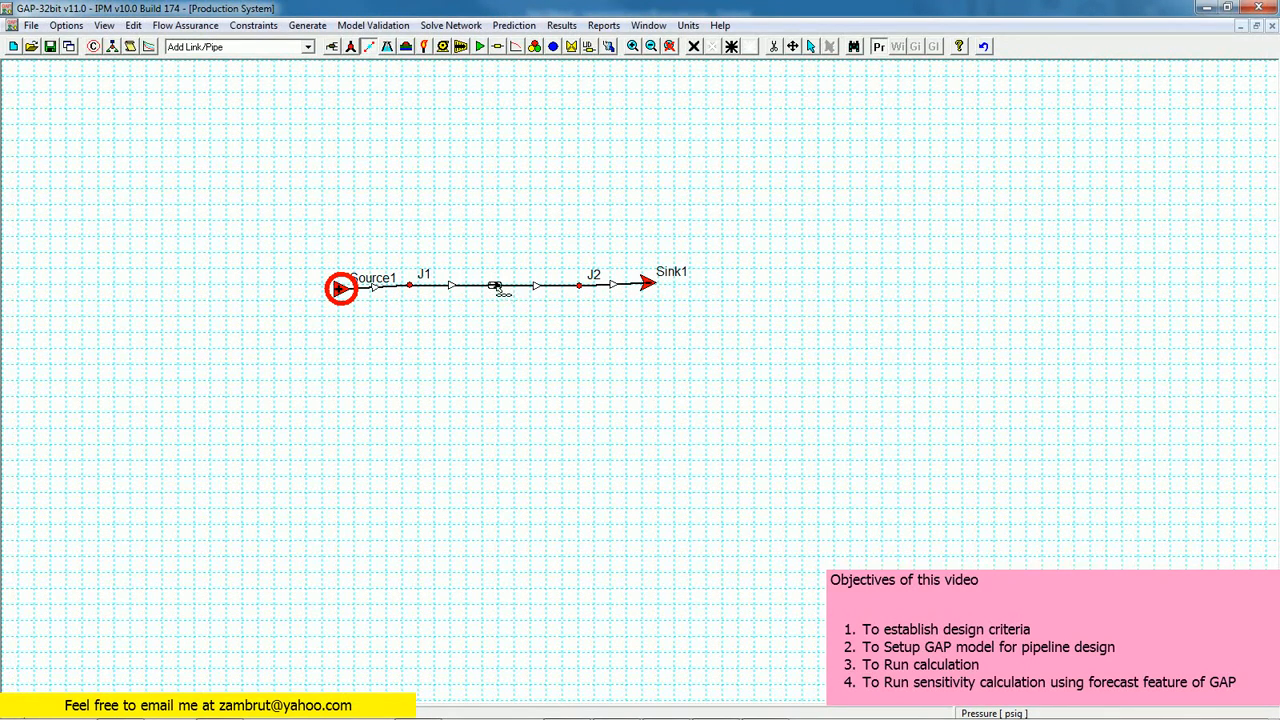
Step: Add a Line pipe segment to the description of the pipe between J1 and J2
double_click(497, 288)
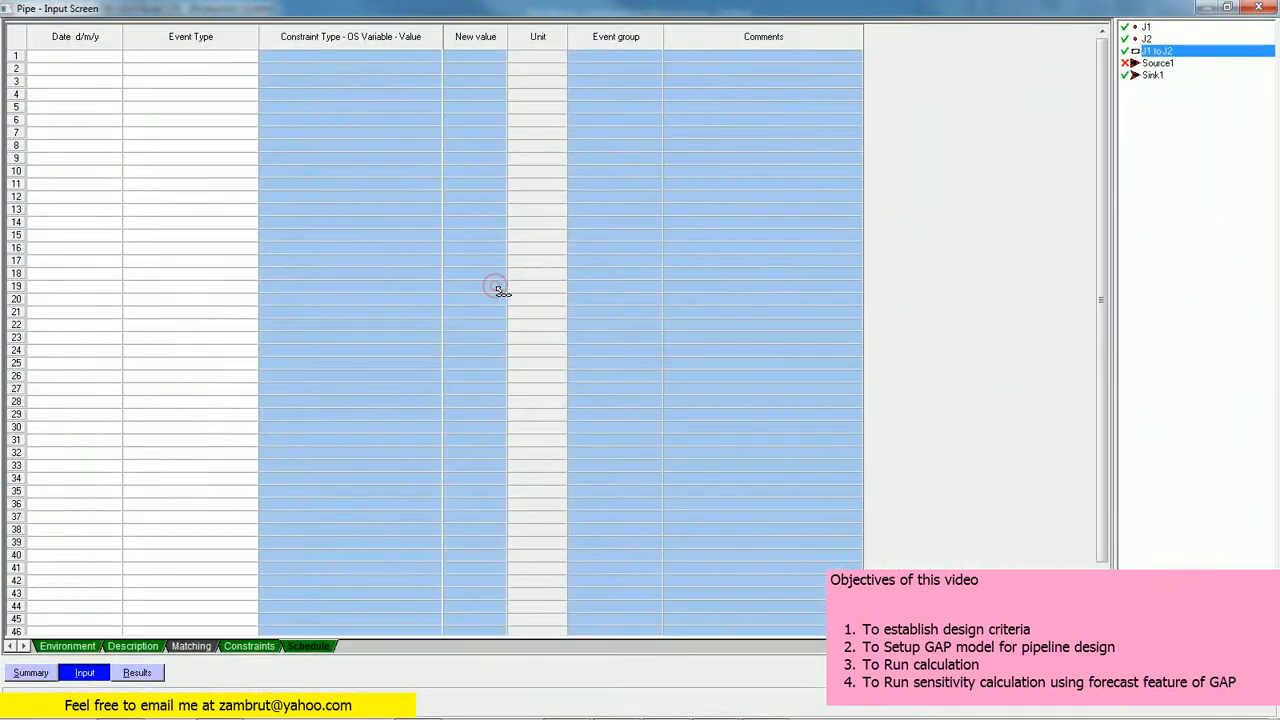
left_click(40, 674)
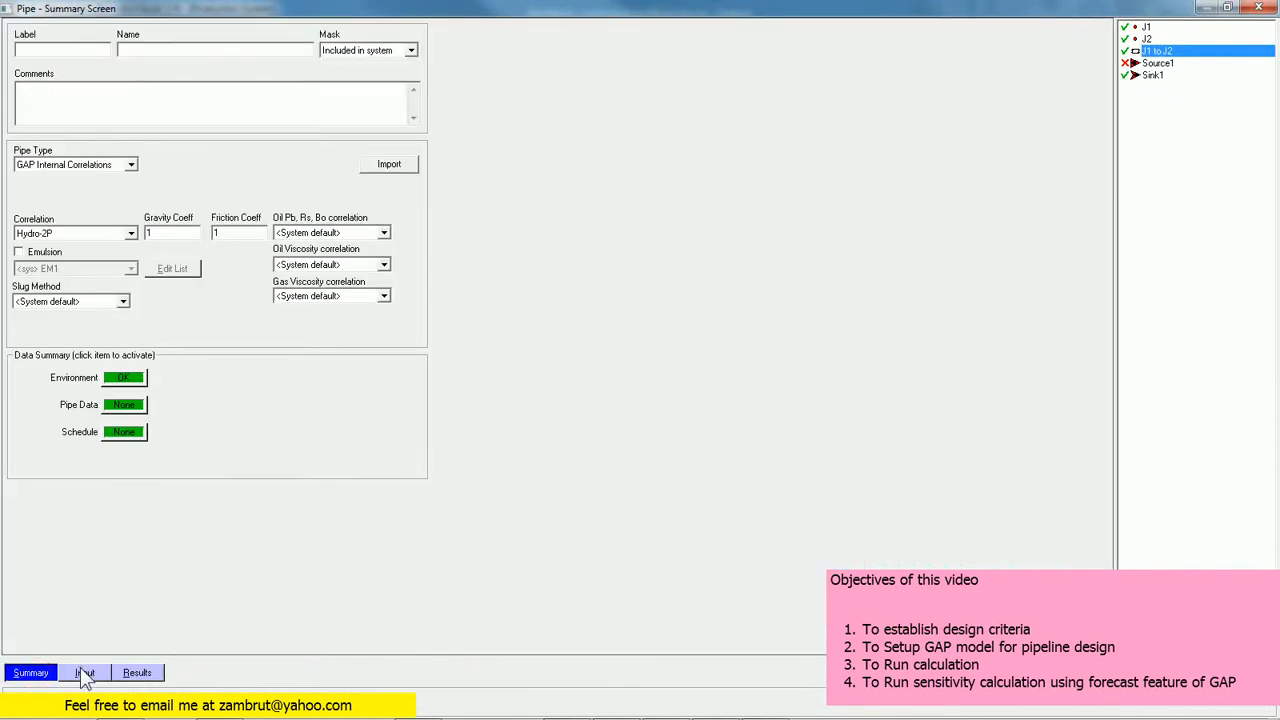
left_click(85, 675)
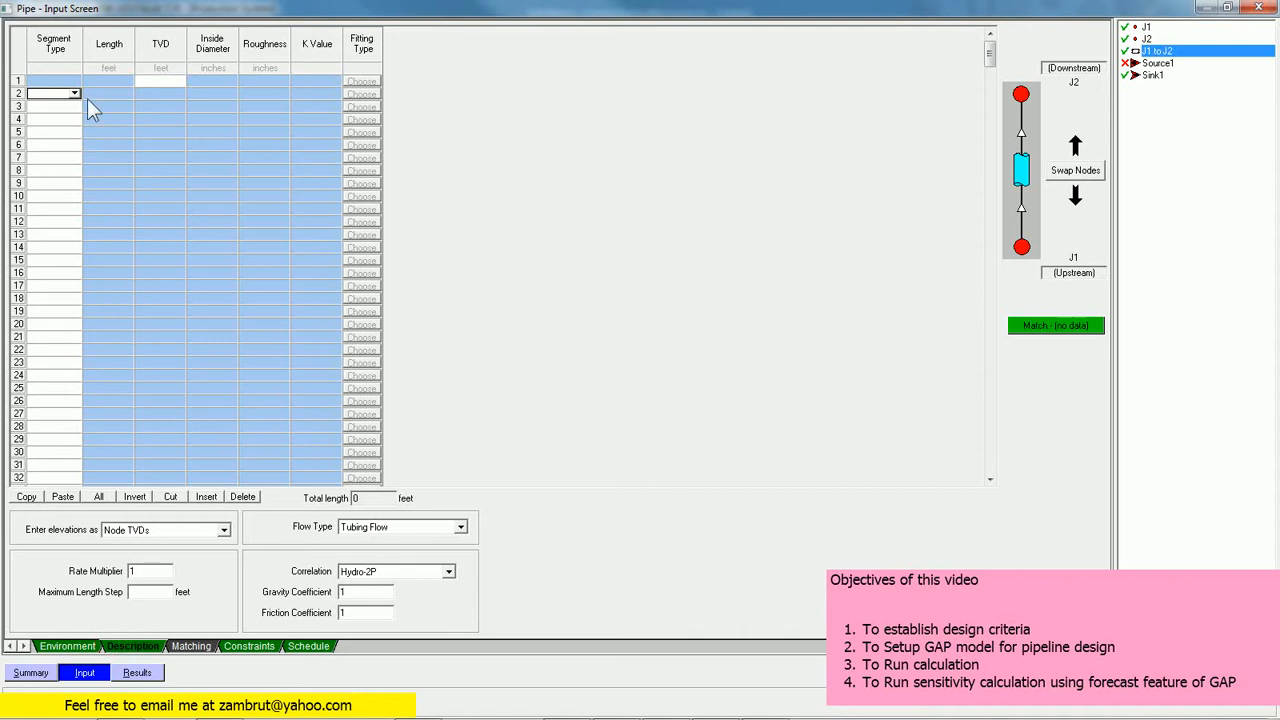
left_click(74, 92)
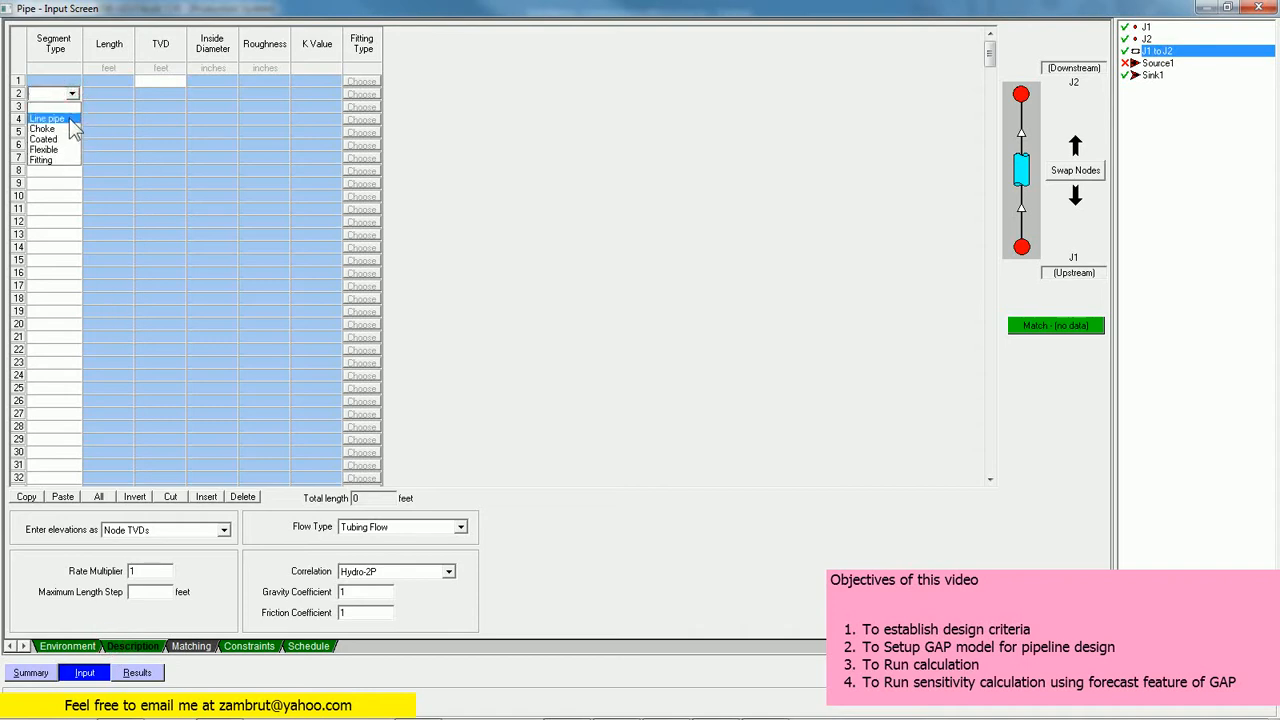
left_click(69, 118)
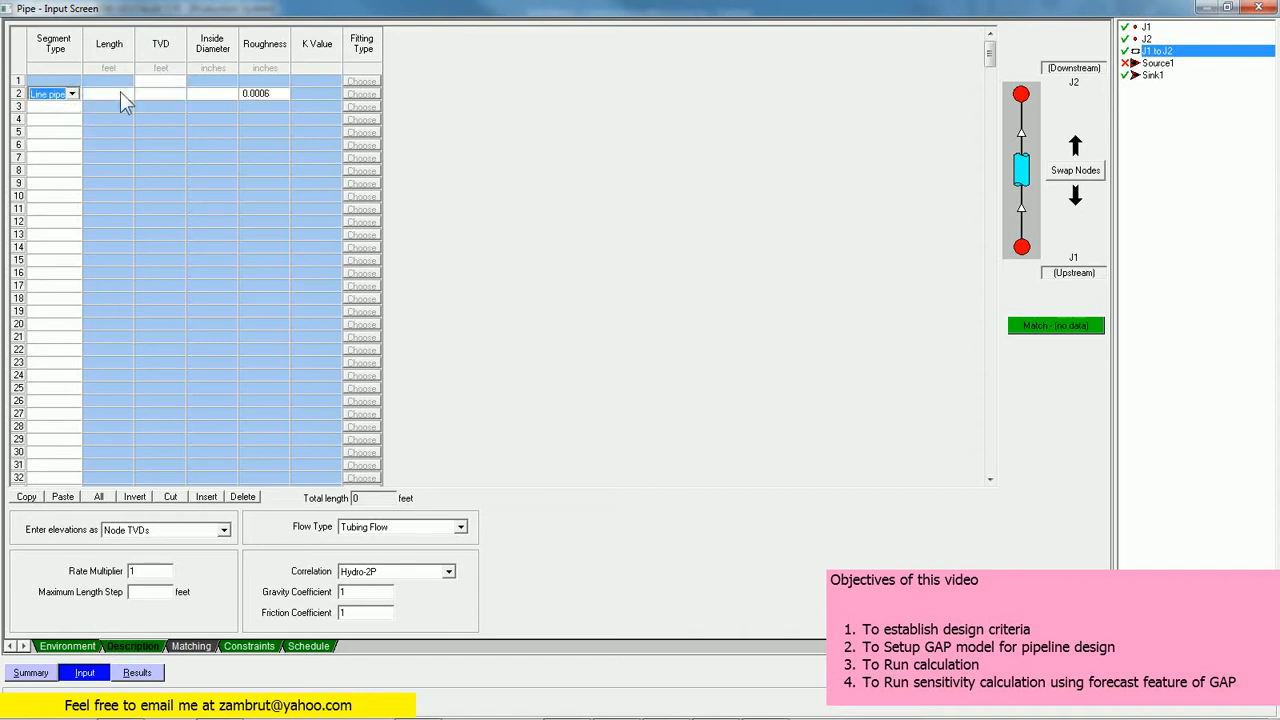
Step: Switch the pipe length unit to km and enter length 250 km, both TVDs 0 feet and inside diameter 20 inches
left_click(122, 68)
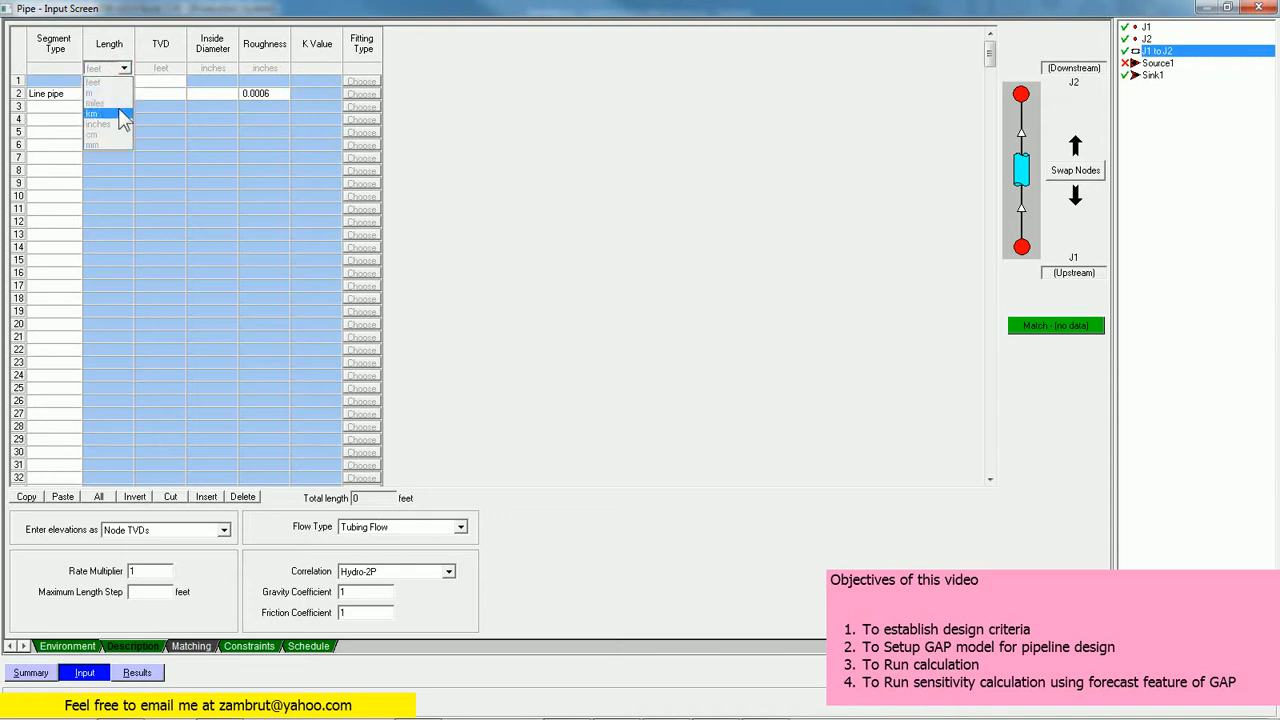
left_click(122, 114)
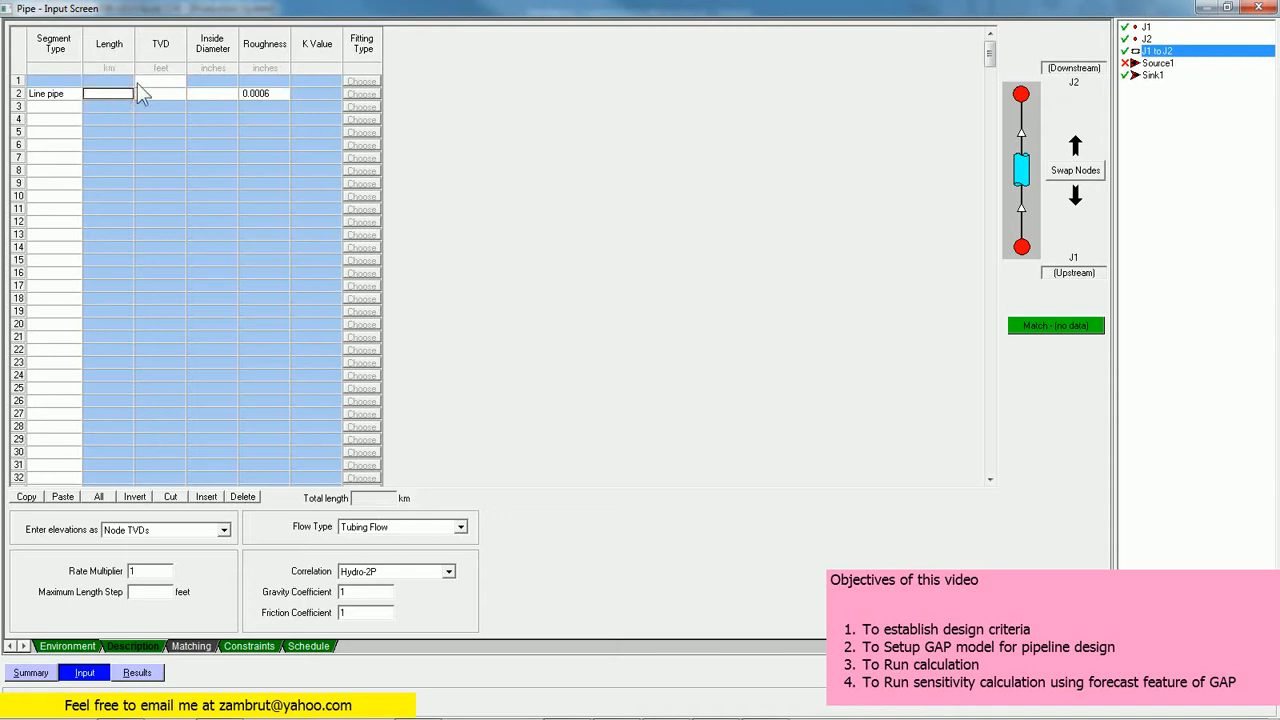
type("250")
left_click(139, 84)
type("0")
left_click(150, 93)
type("0")
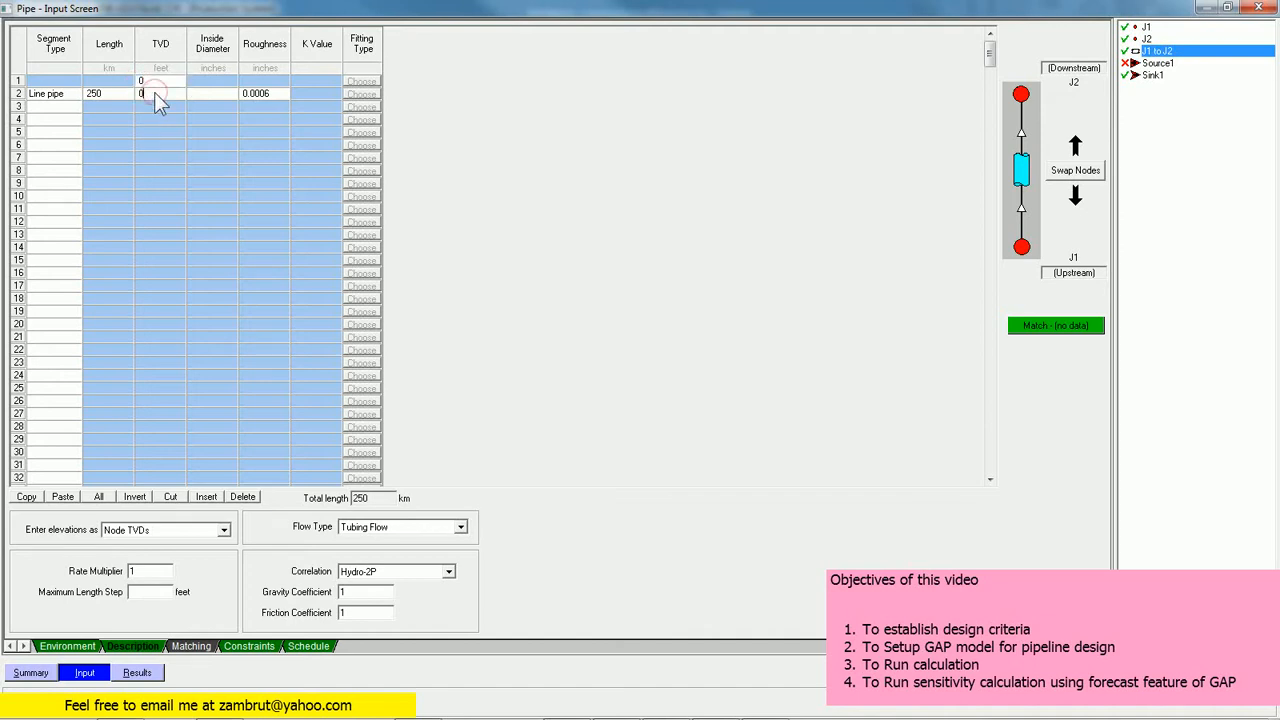
left_click(206, 90)
type("20")
Step: Set the pipe's flow correlation to Petroleum Experts 5 and accept the pipe data
left_click(358, 572)
left_click(368, 557)
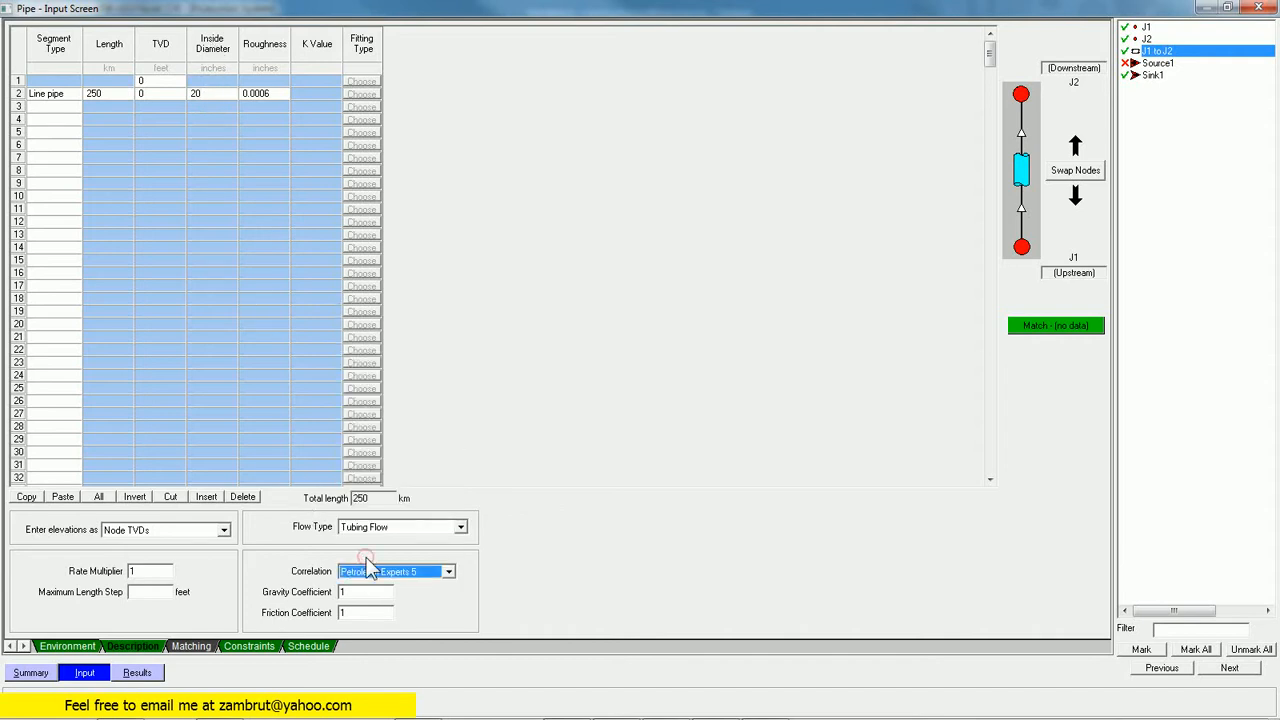
left_click(52, 676)
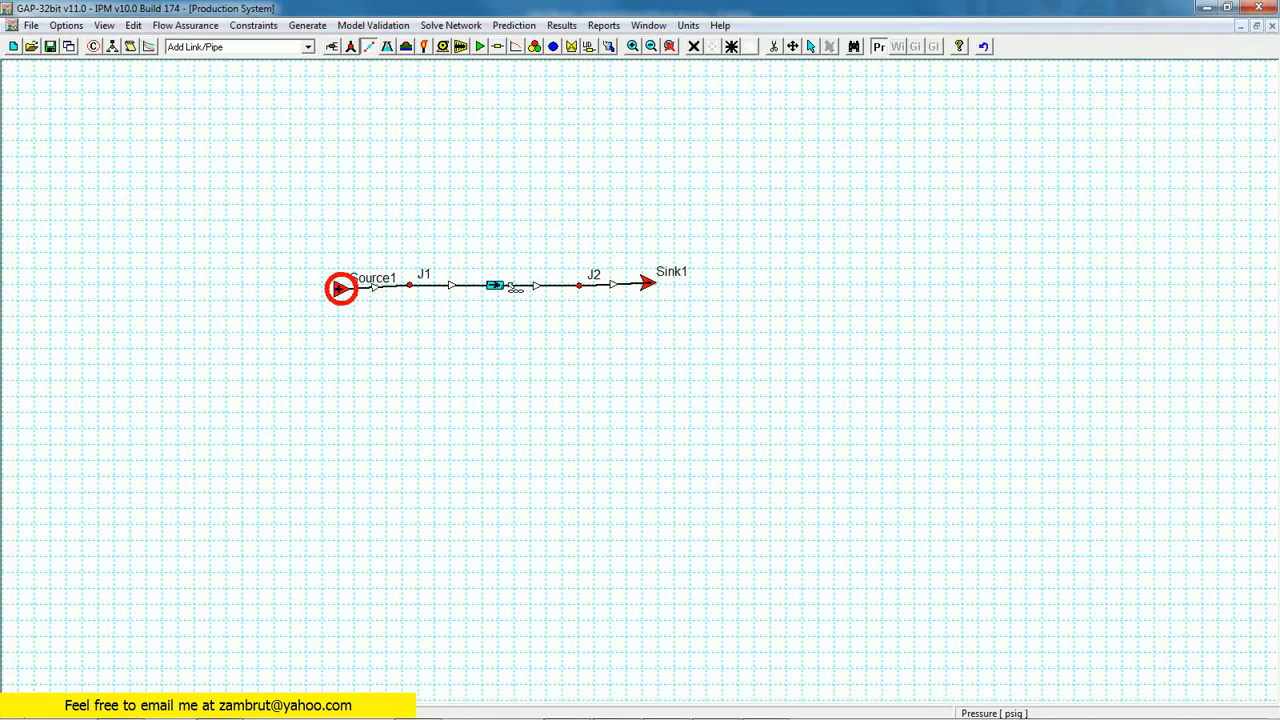
Step: Define the source as Fixed rate with a gas rate of 500 MMscf/day and a temperature of 95 deg F
double_click(345, 291)
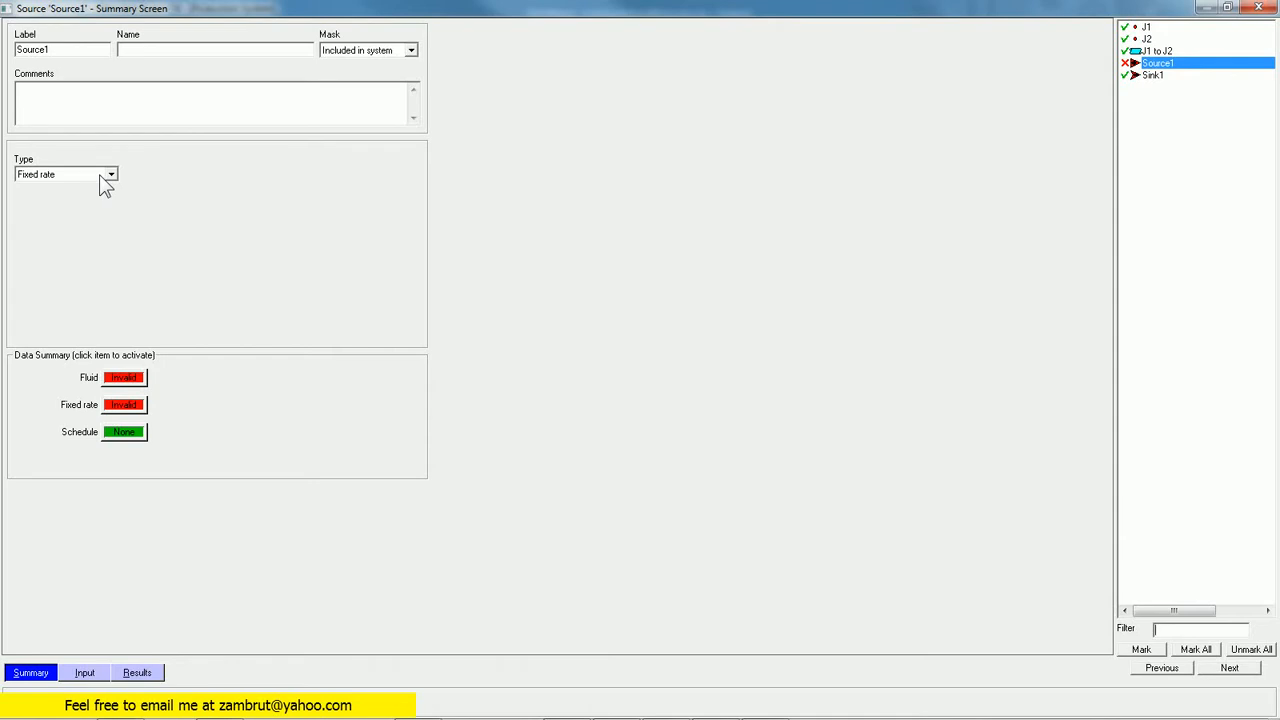
left_click(49, 176)
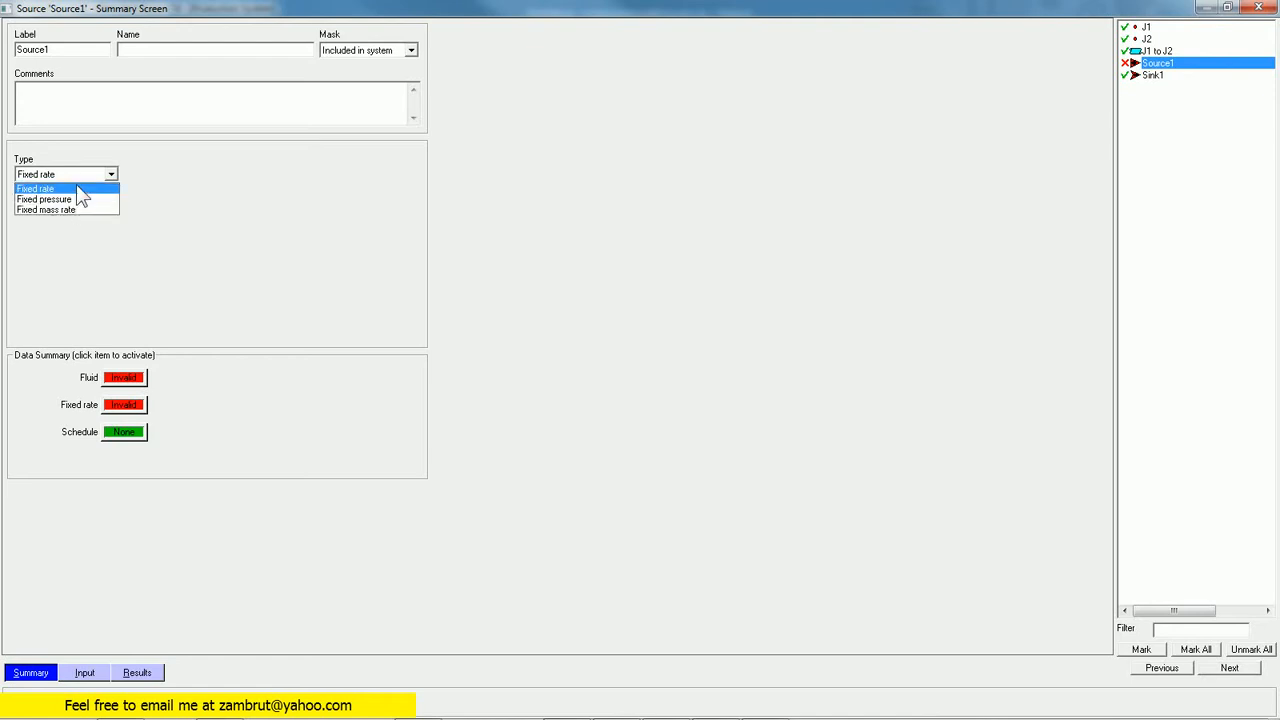
left_click(77, 187)
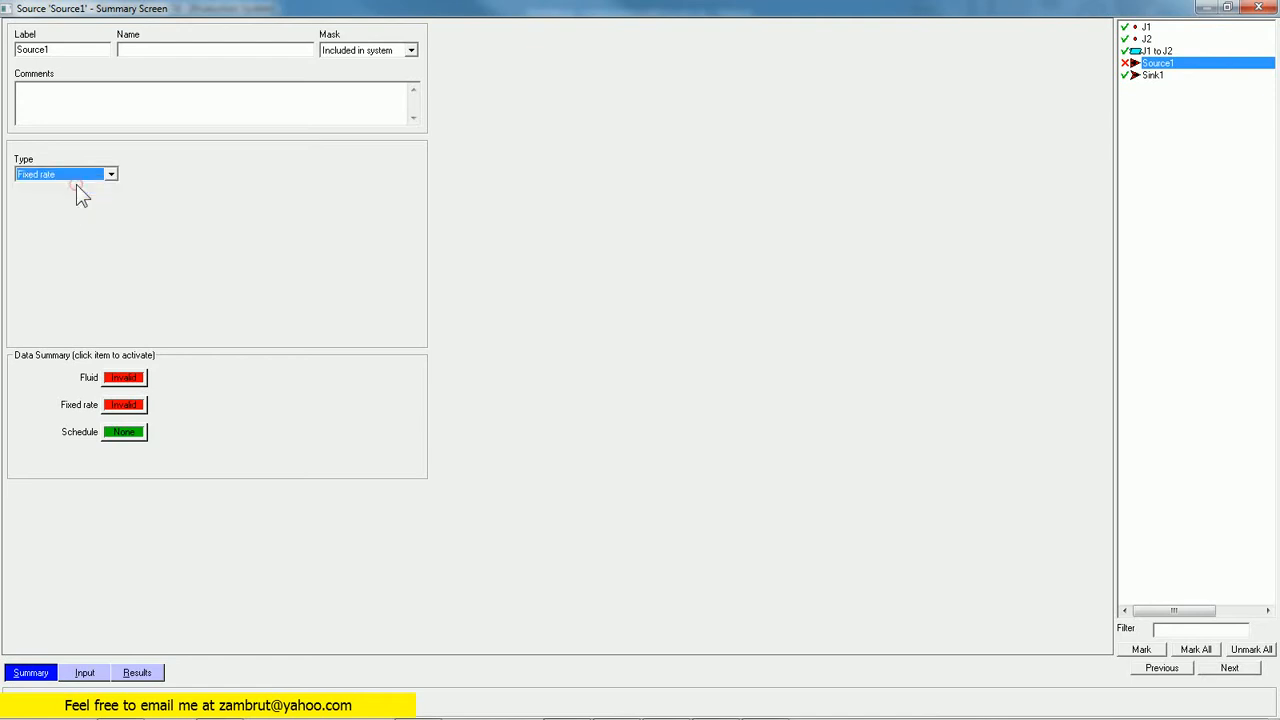
left_click(122, 404)
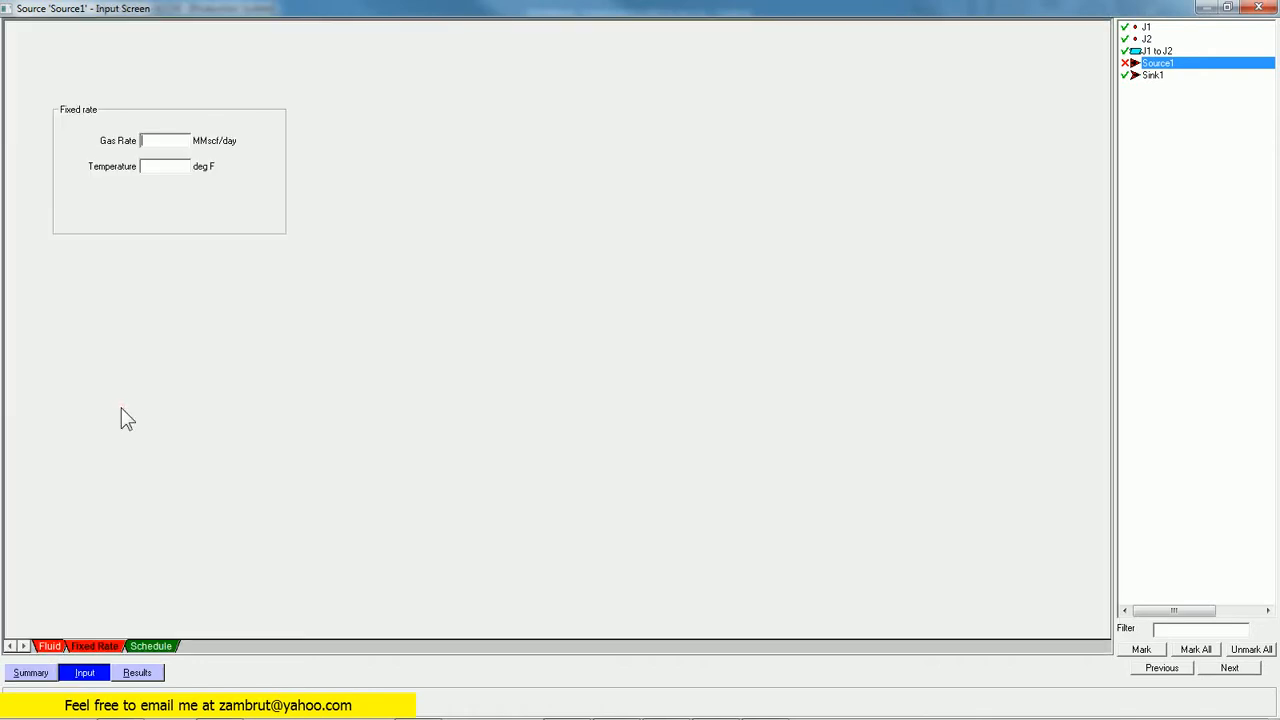
left_click(163, 143)
type("500")
left_click(164, 170)
type("95")
Step: Assign the Gas01 injection fluid to the source and review its fluid inputs
left_click(58, 647)
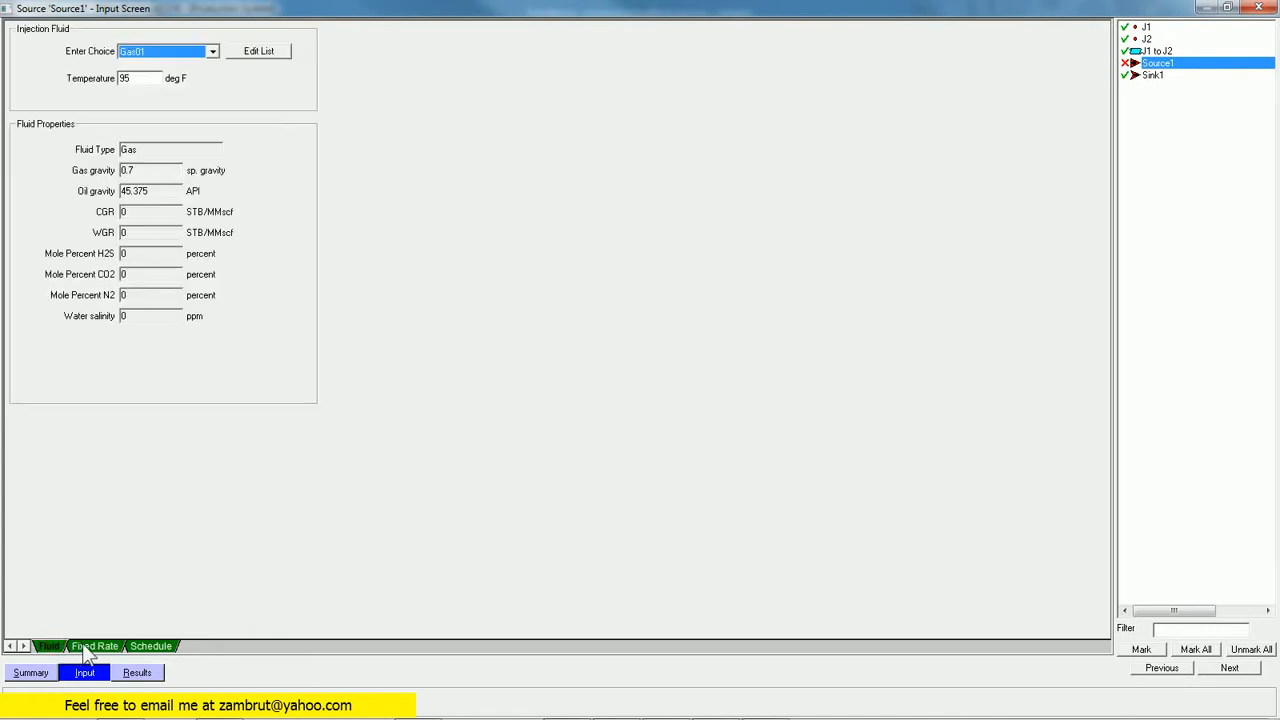
left_click(88, 647)
left_click(50, 646)
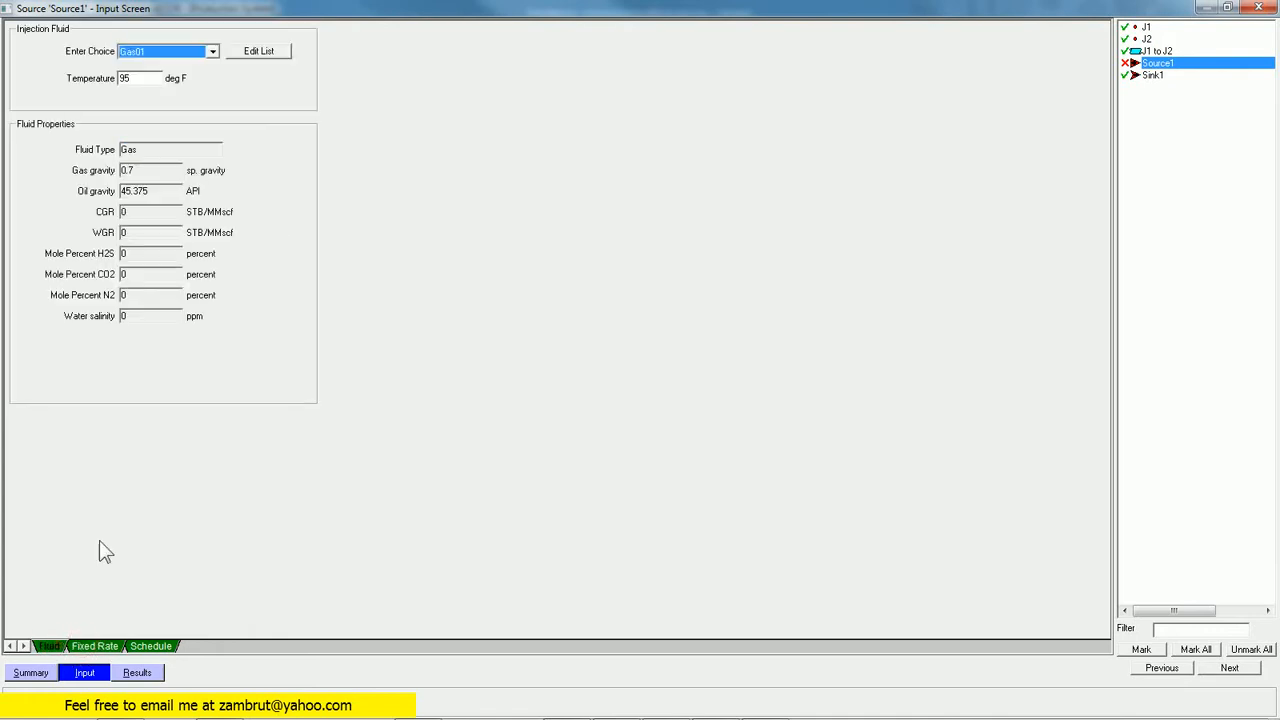
Step: Edit the Gas01 injection fluid to gas gravity 0.69, CO2 2 percent and N2 1 percent, and accept the source data
left_click(210, 49)
left_click(210, 49)
left_click(261, 53)
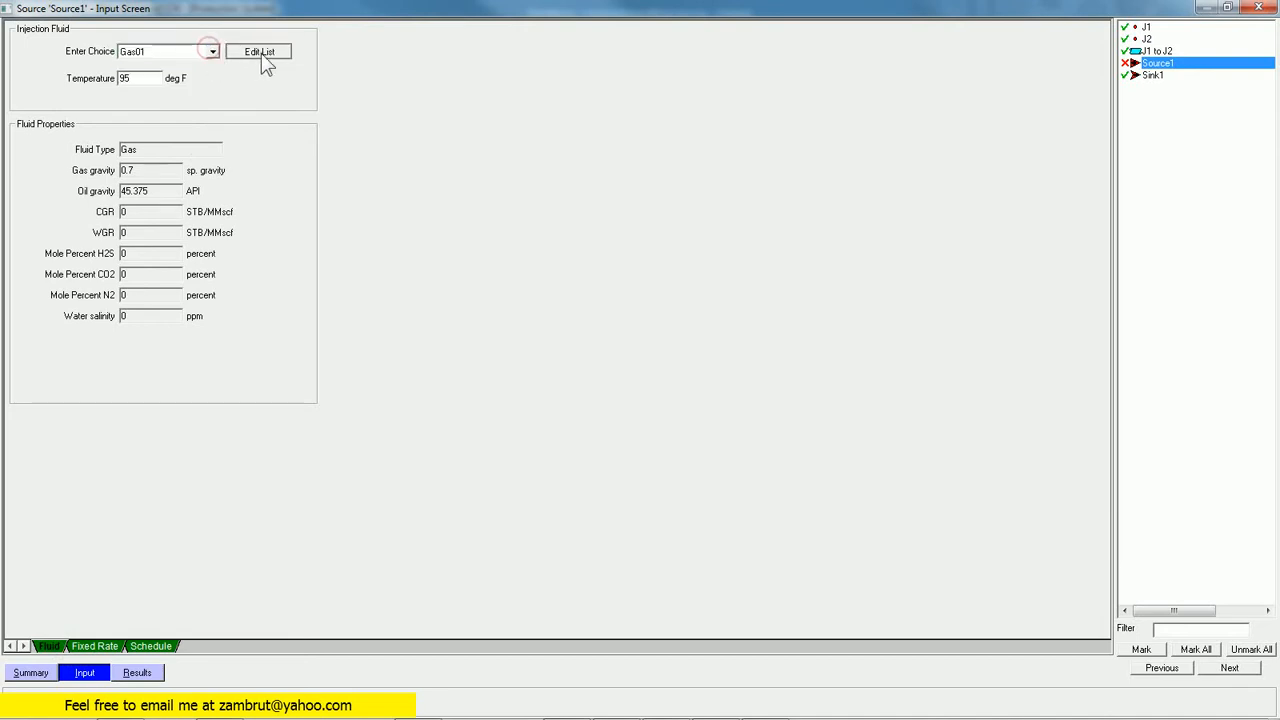
left_click(406, 169)
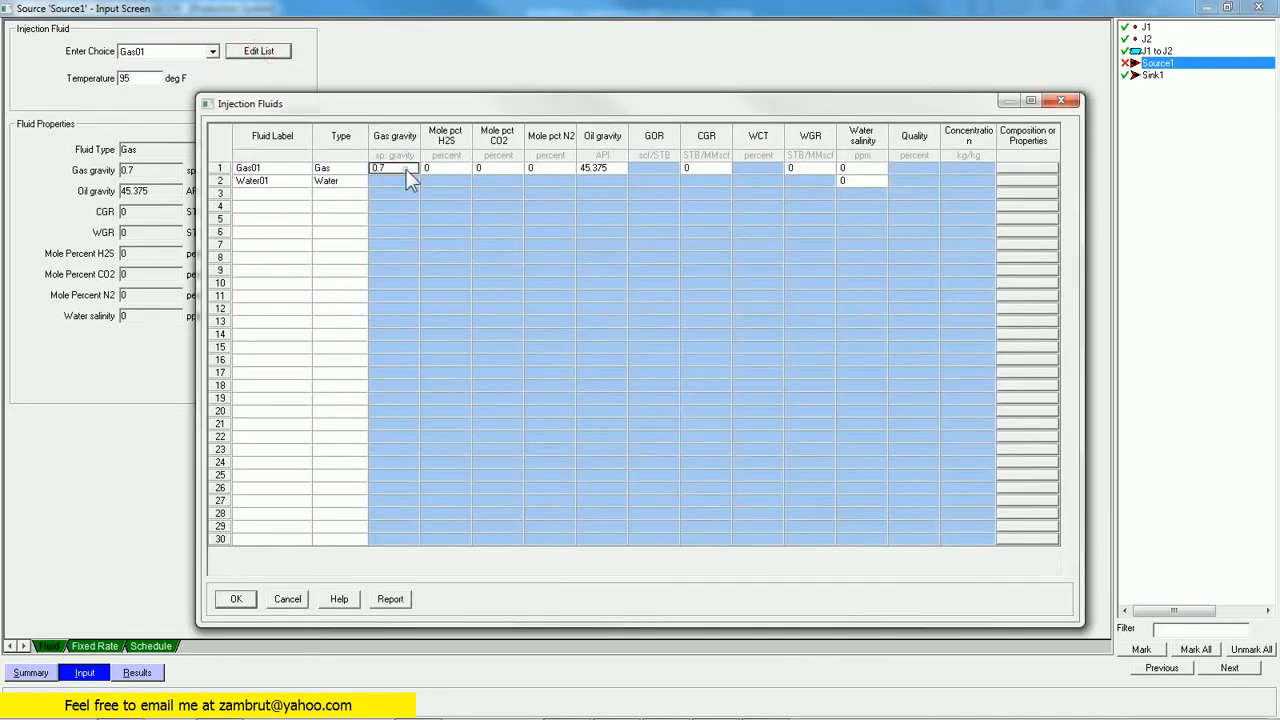
type("0.69")
type("1")
left_click(797, 167)
left_click(237, 599)
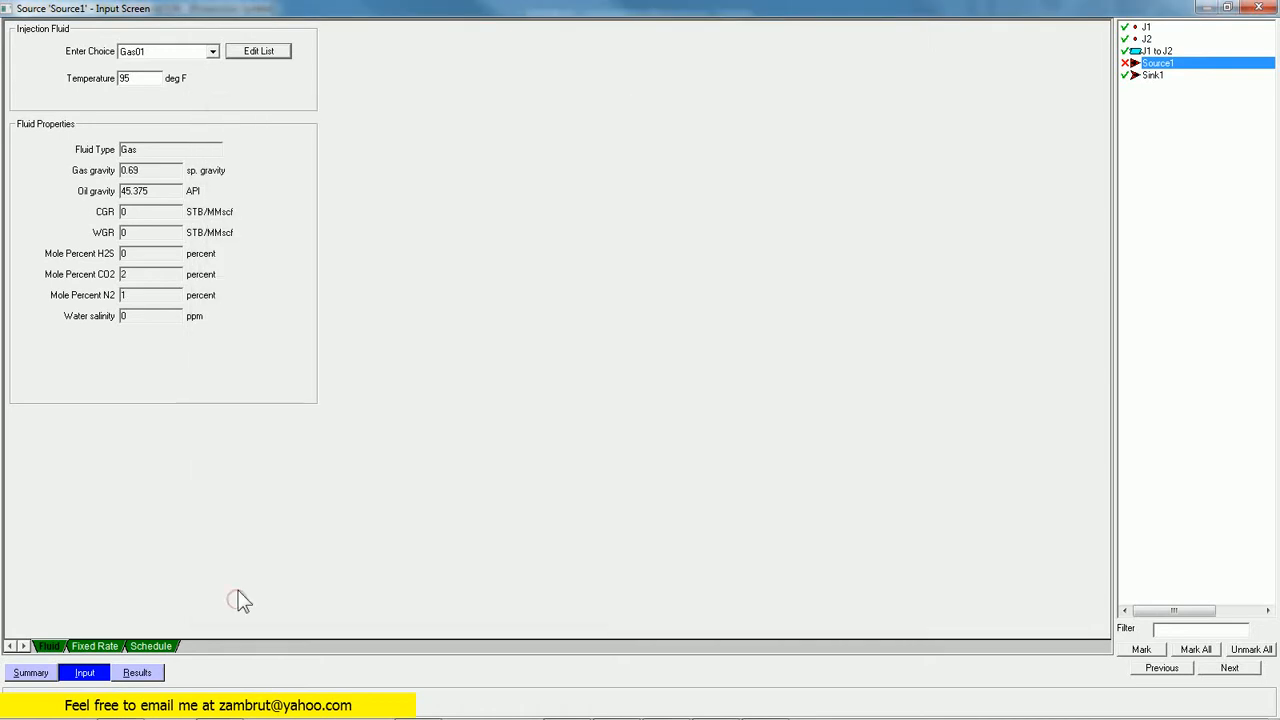
left_click(38, 693)
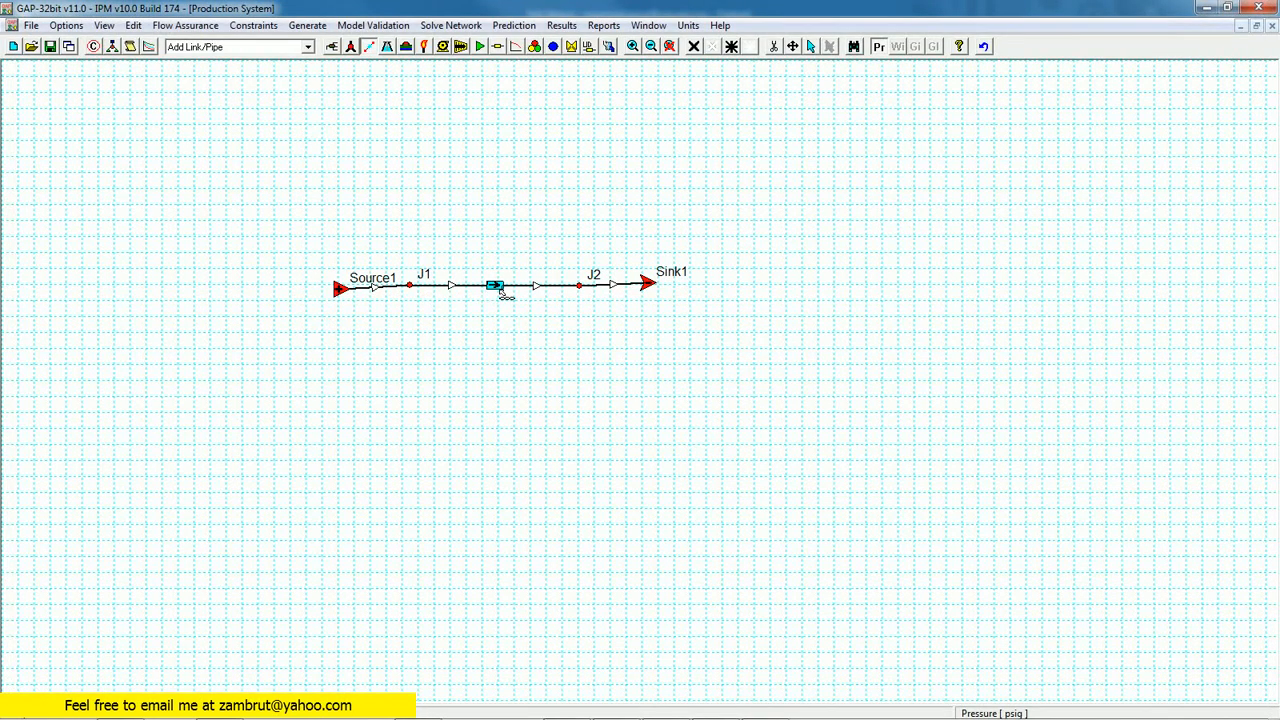
Step: Solve the network with no optimisation and return to the network diagram
left_click(112, 52)
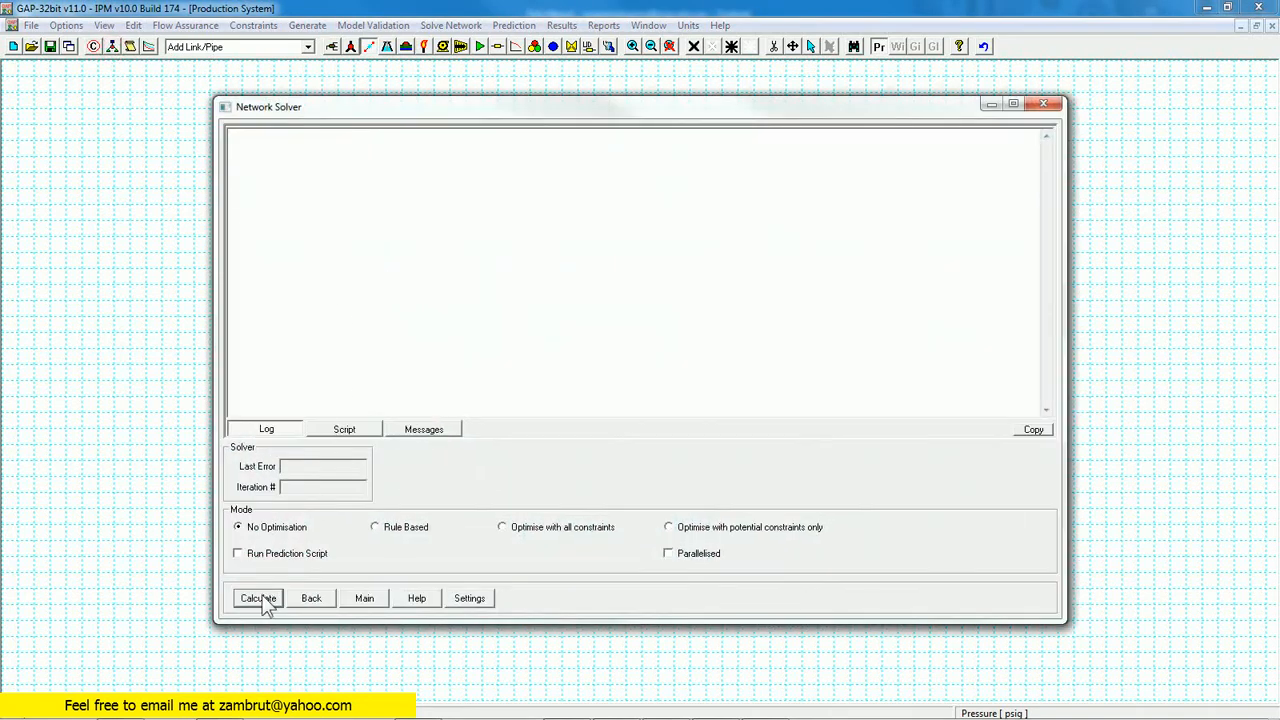
left_click(258, 598)
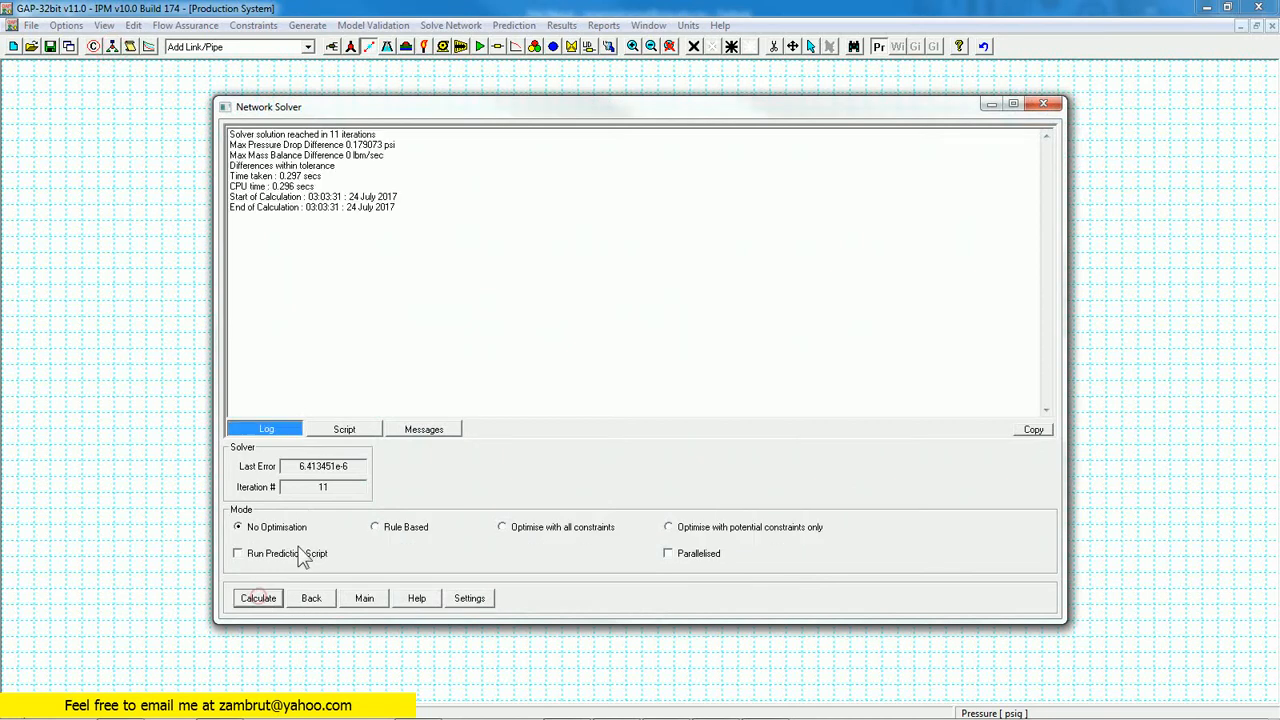
left_click(365, 598)
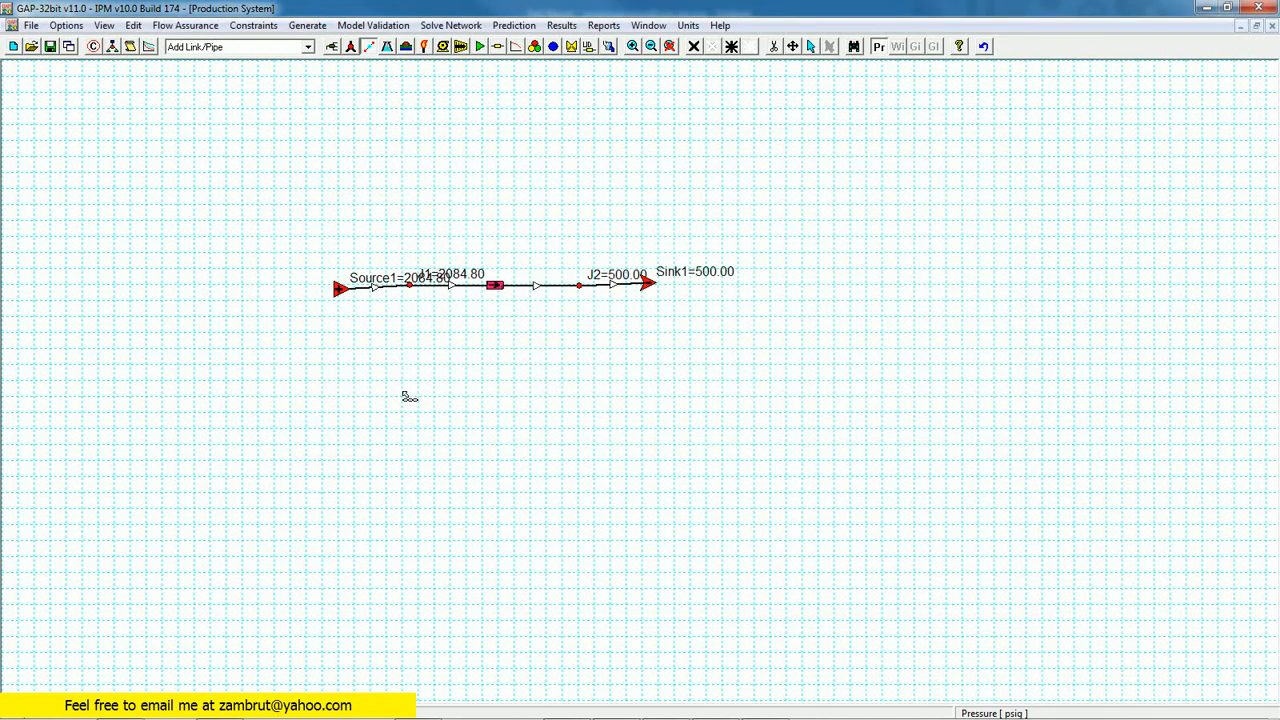
Step: Move Source1 and Sink1 outward on the diagram so their labels are clear of J1 and J2
left_click(793, 46)
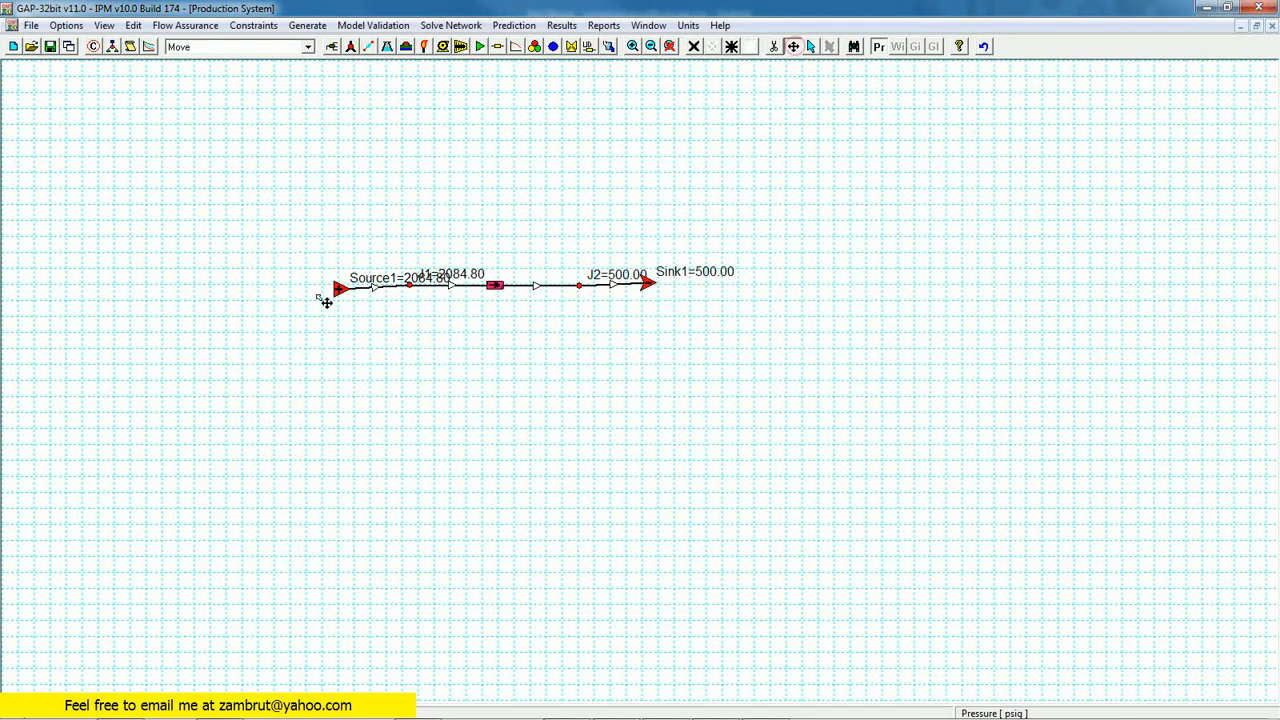
left_click_drag(342, 290, 268, 291)
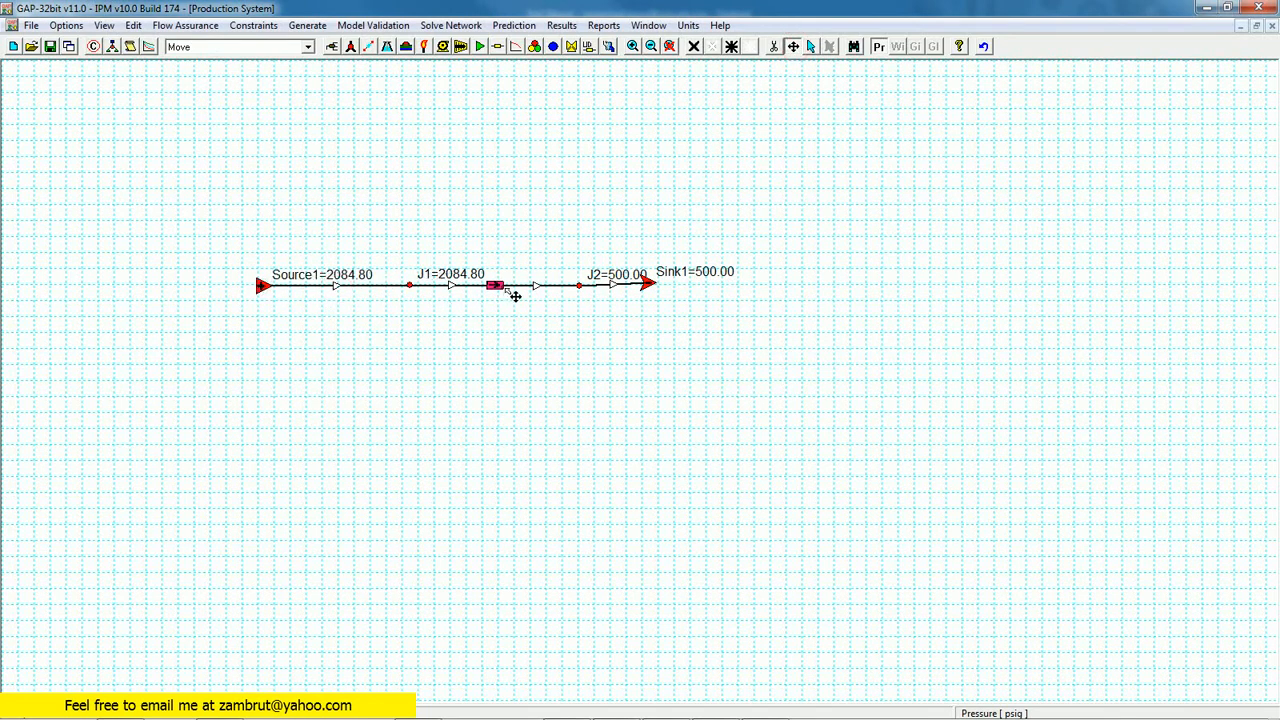
left_click_drag(652, 286, 726, 291)
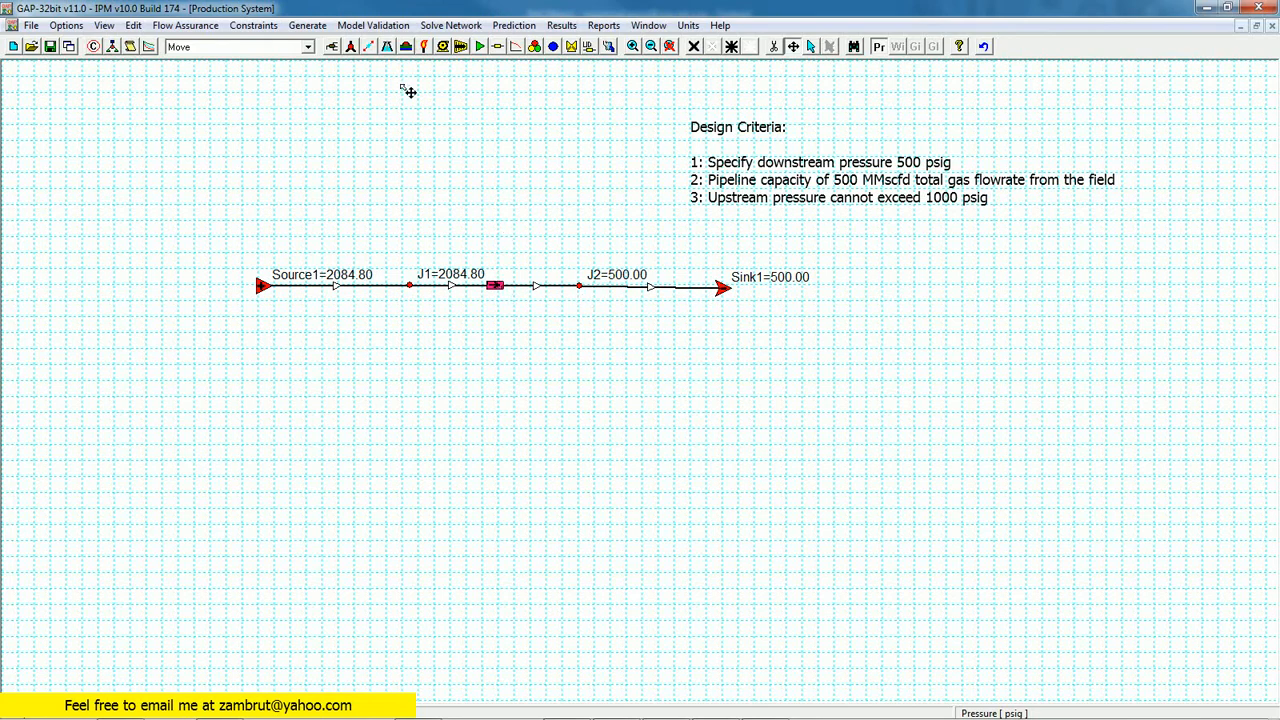
left_click(792, 46)
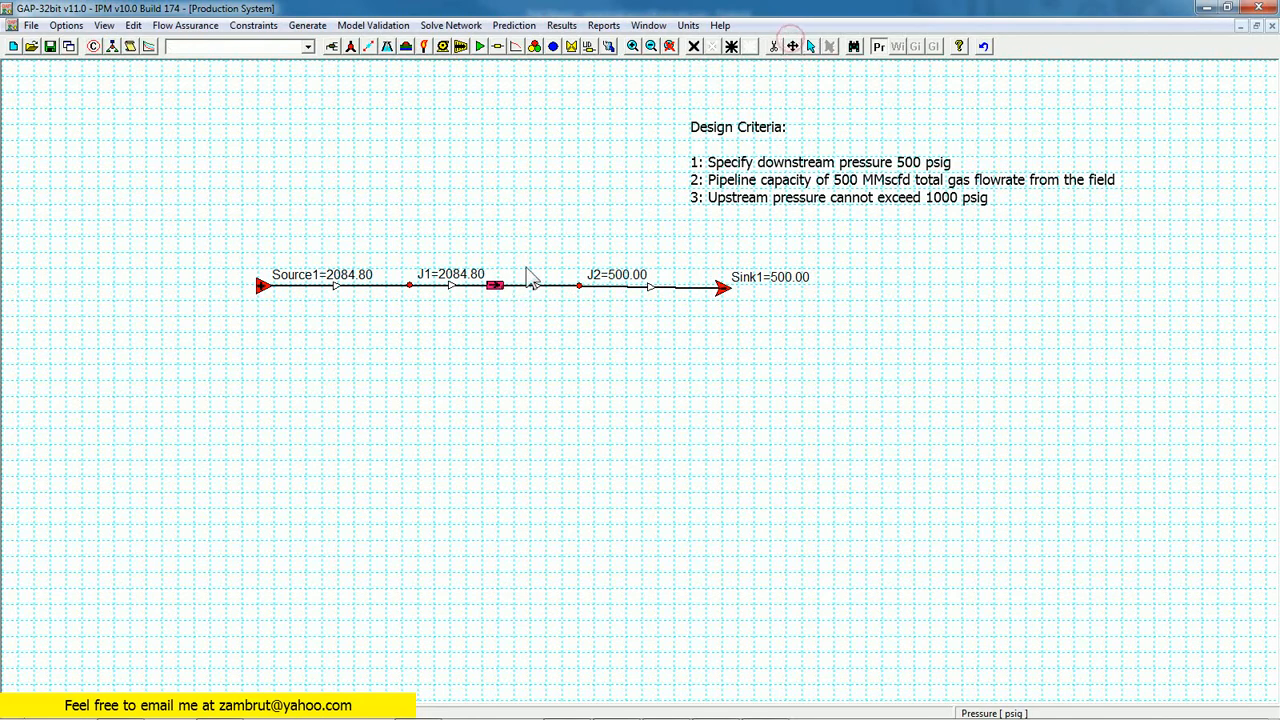
Step: Try a larger inside diameter for the J1 to J2 pipe and solve the network again
mouse_move(499, 291)
double_click(495, 290)
left_click(113, 47)
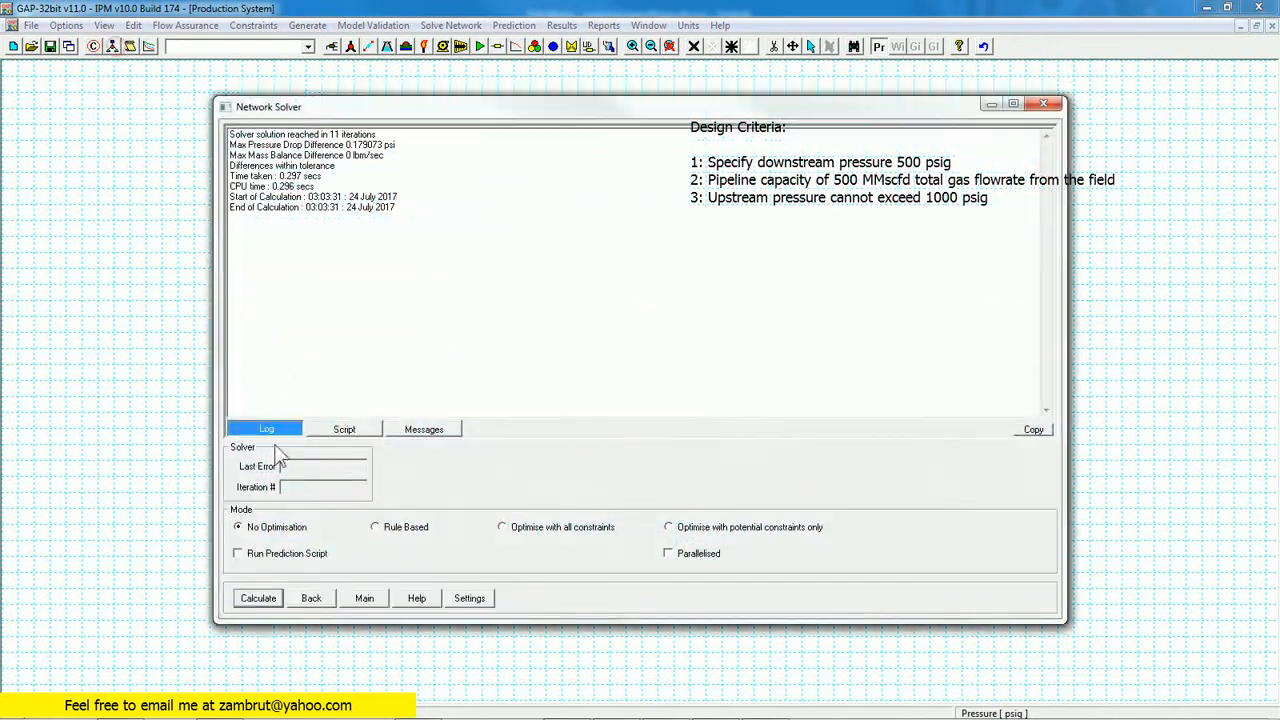
left_click(252, 599)
left_click(364, 600)
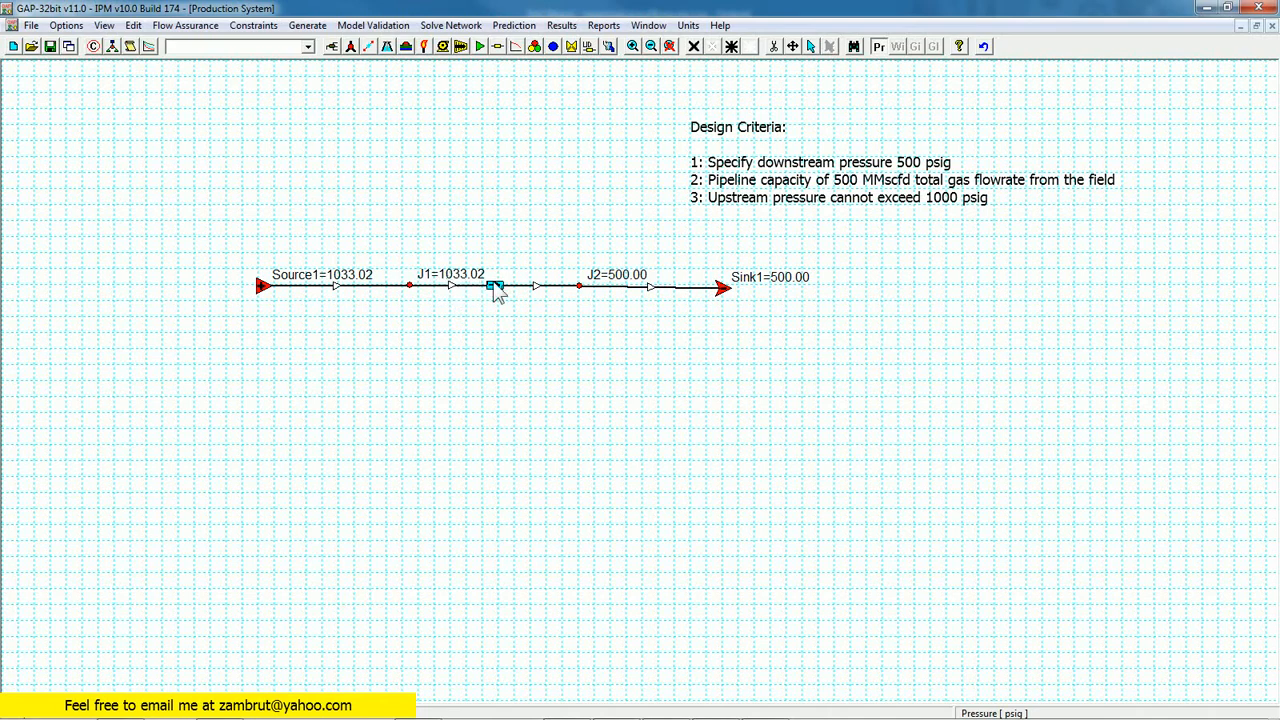
Step: Set the J1 to J2 pipe's inside diameter to 32 inches and solve the network again
mouse_move(498, 292)
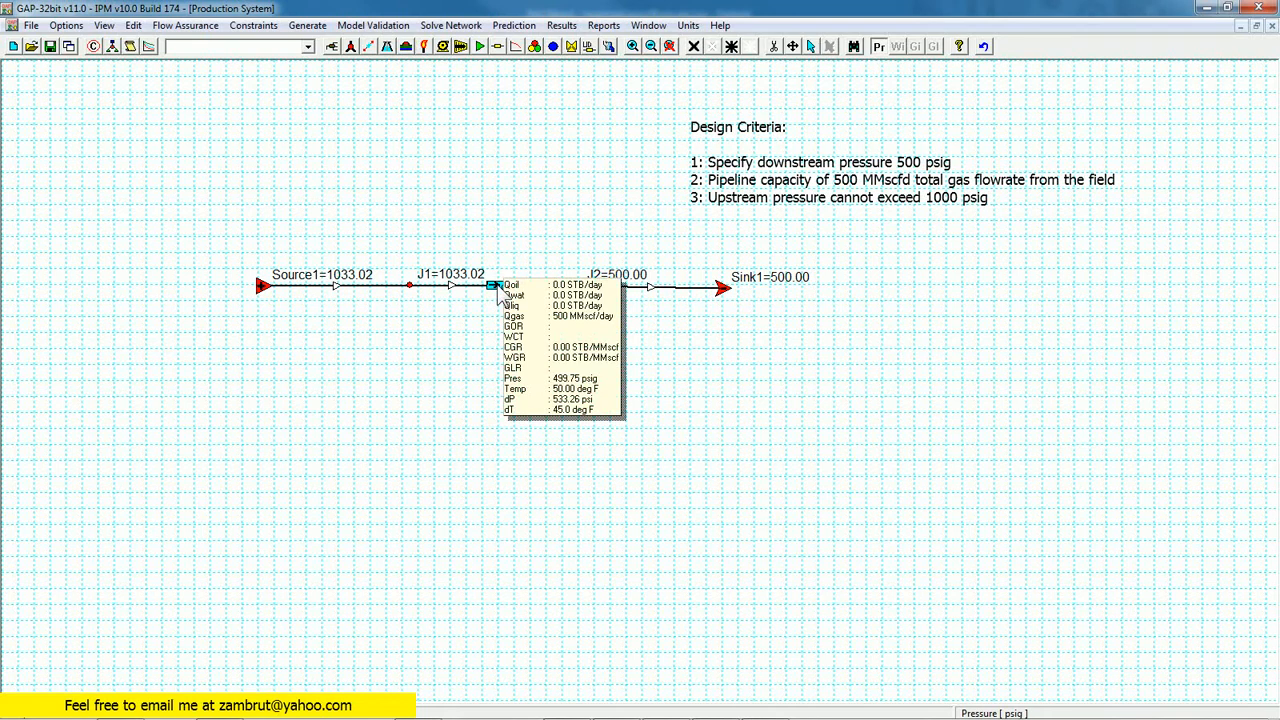
double_click(498, 290)
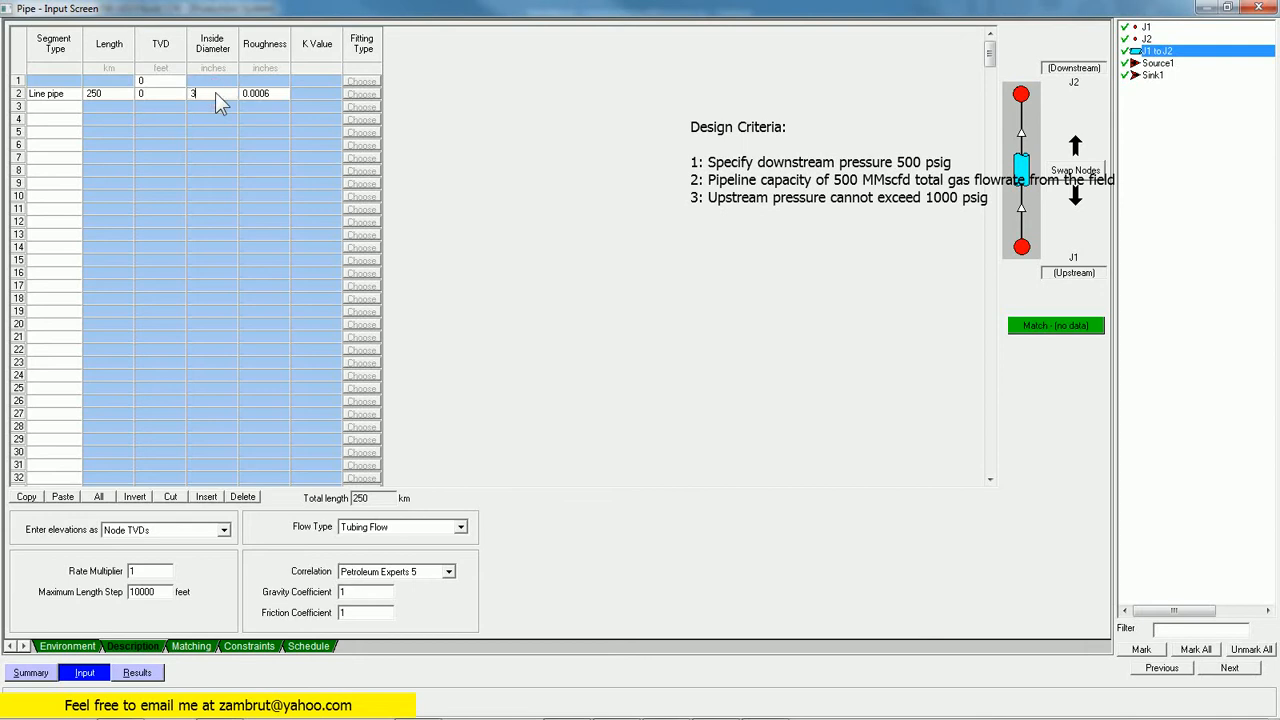
left_click(63, 688)
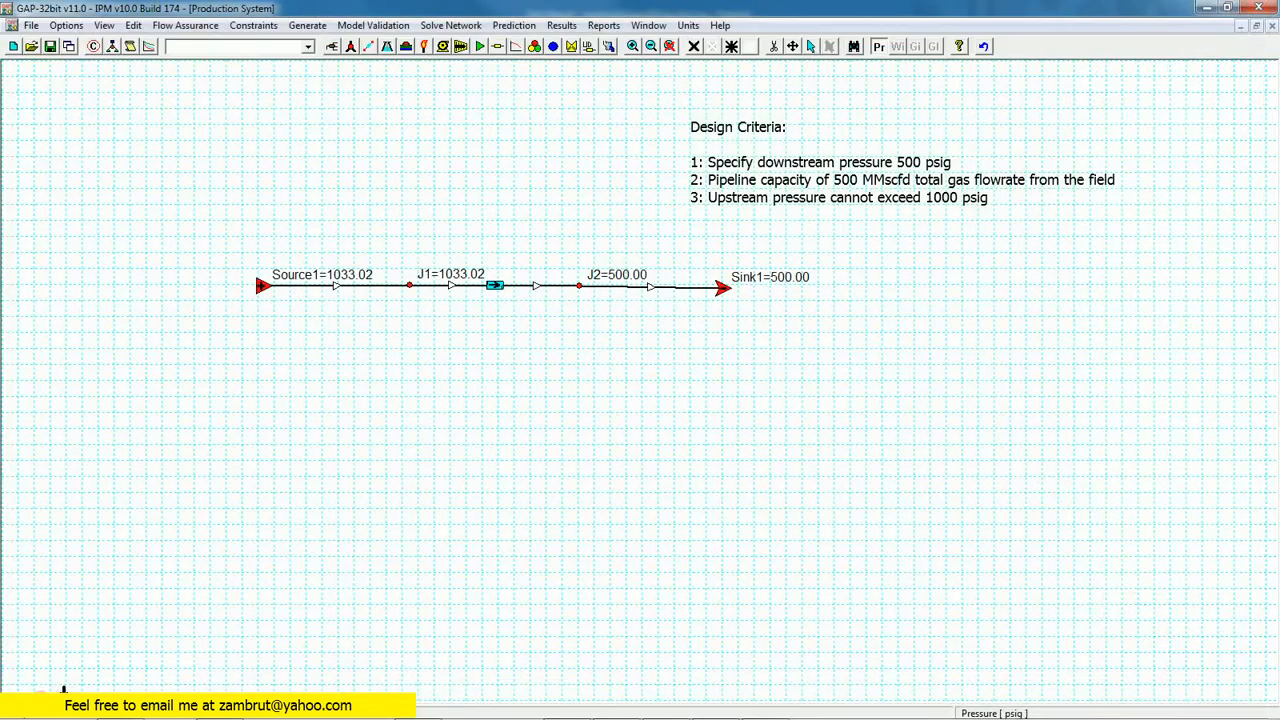
left_click(111, 45)
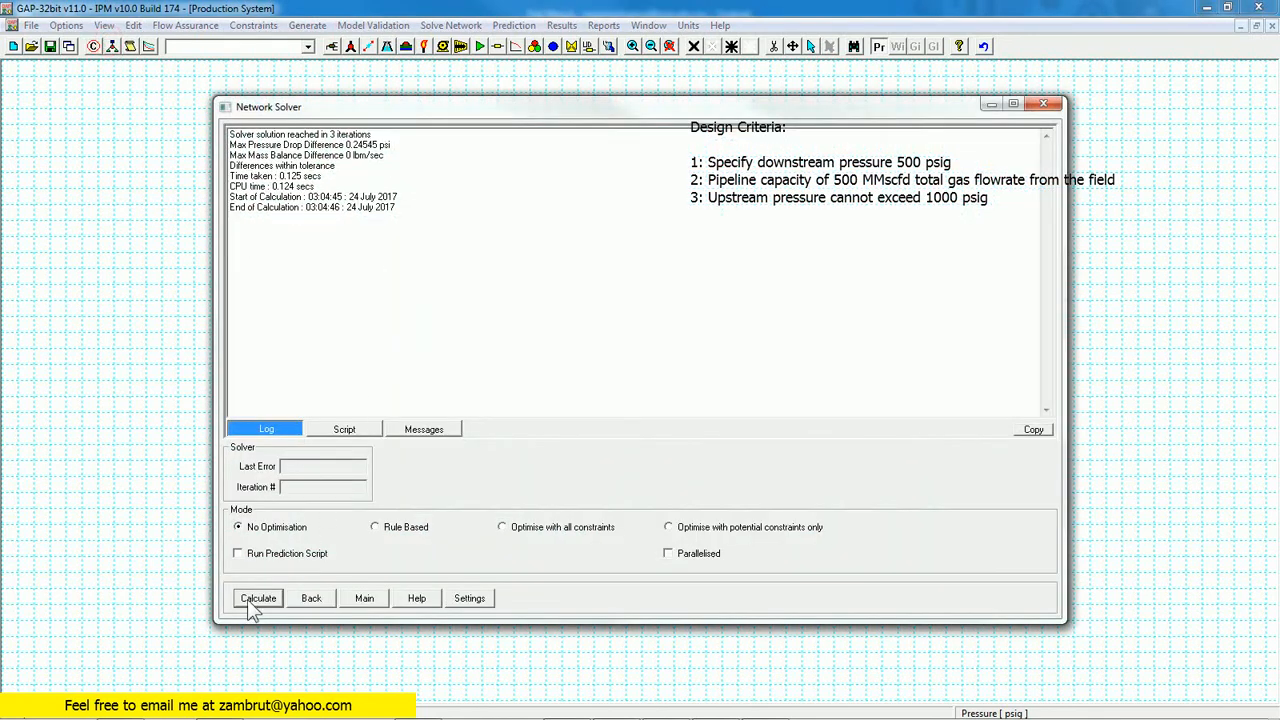
left_click(252, 598)
left_click(365, 599)
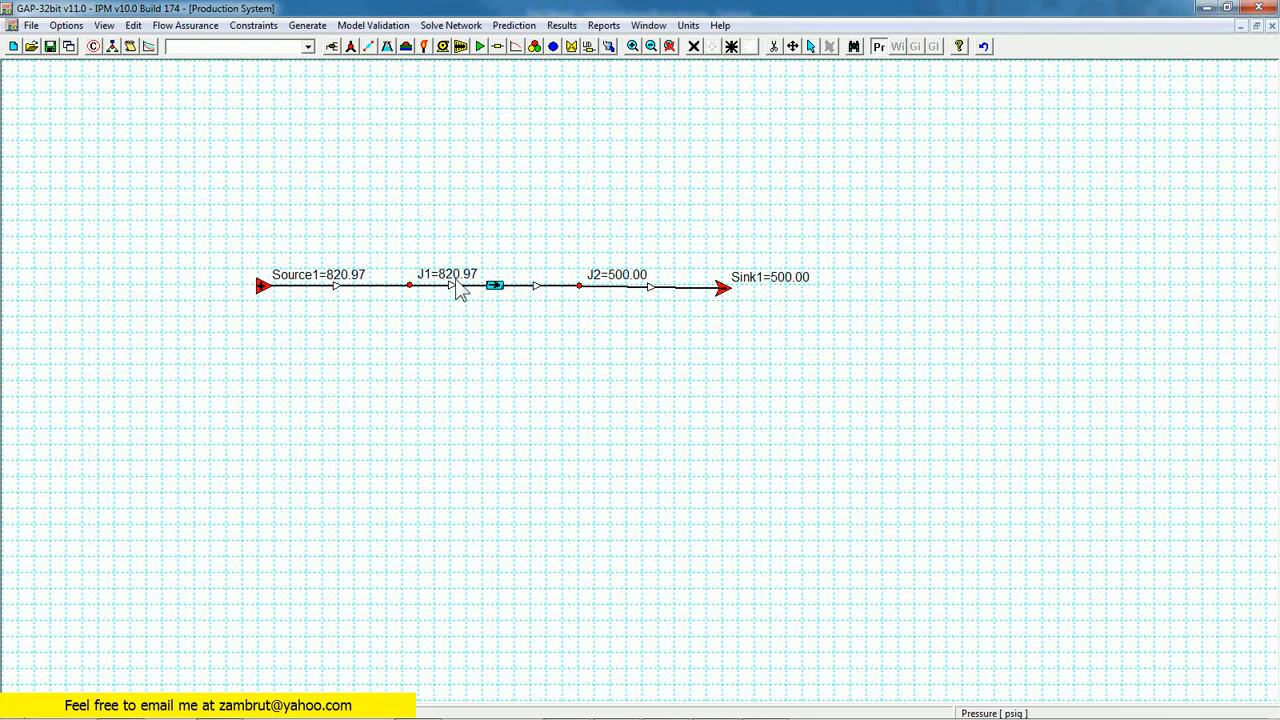
Step: Check the solved results at joint J1 and the pipe, along with the pipe's description data
mouse_move(415, 303)
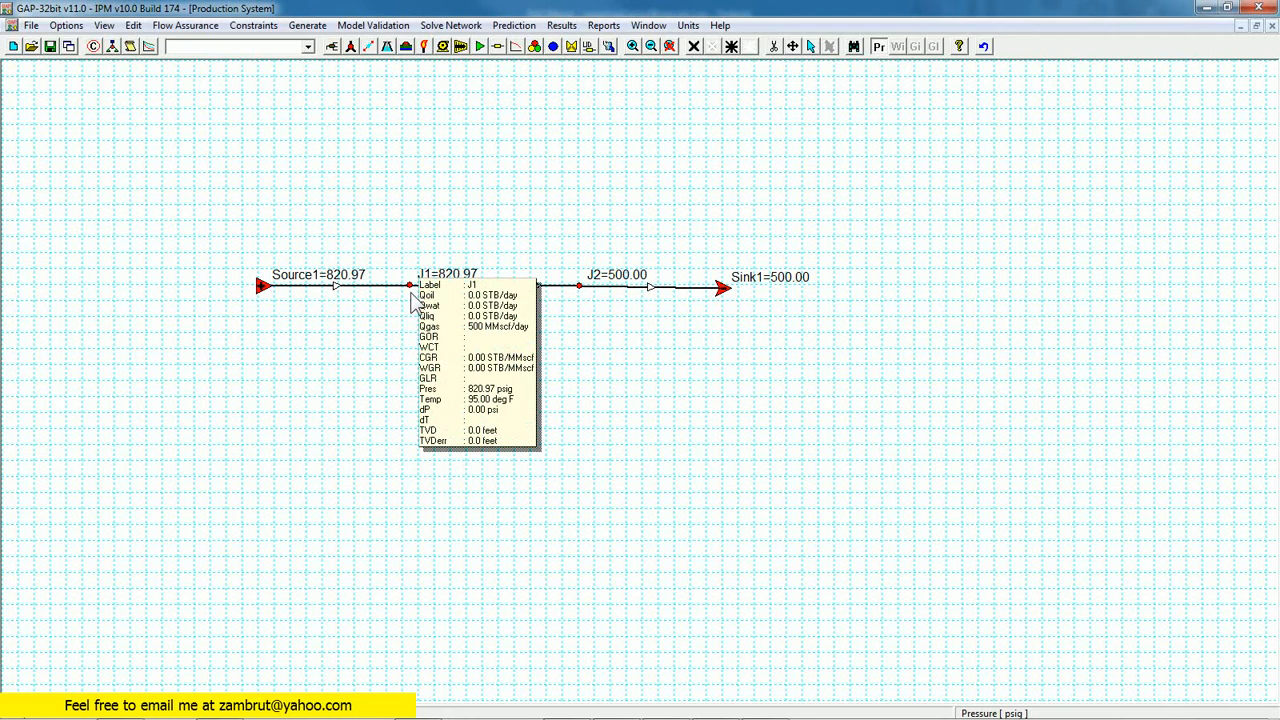
double_click(492, 288)
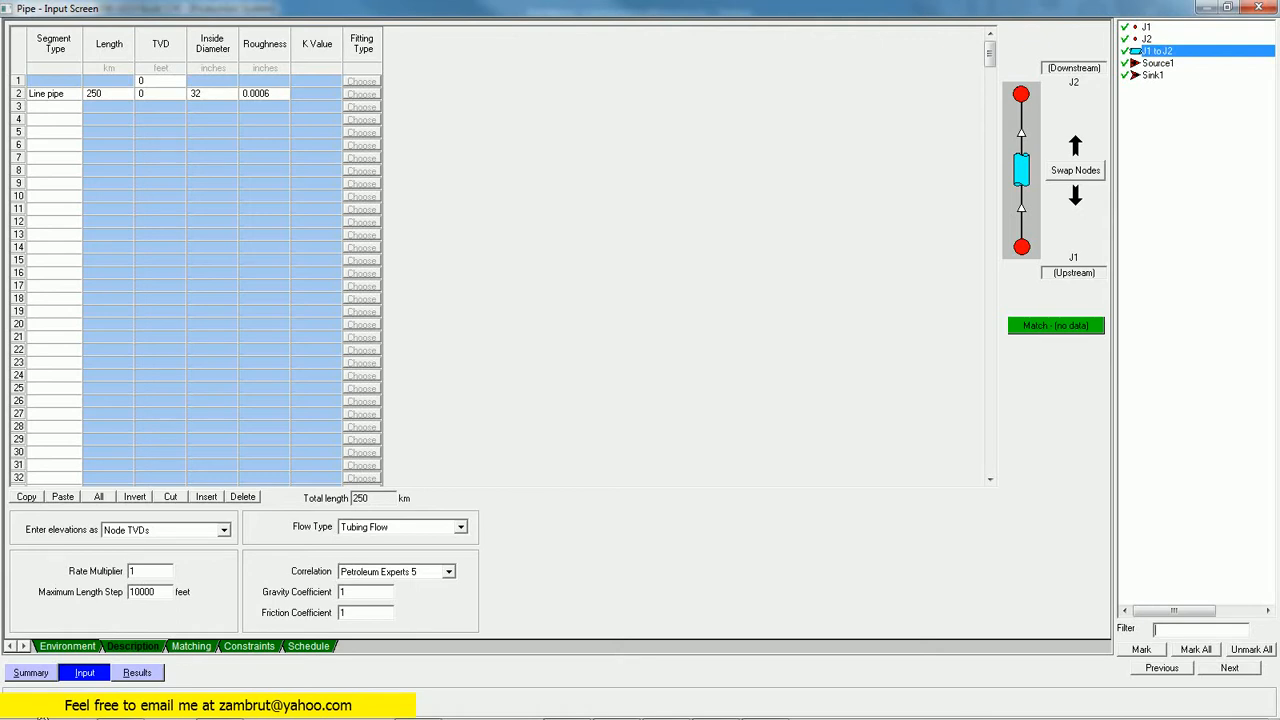
left_click(30, 703)
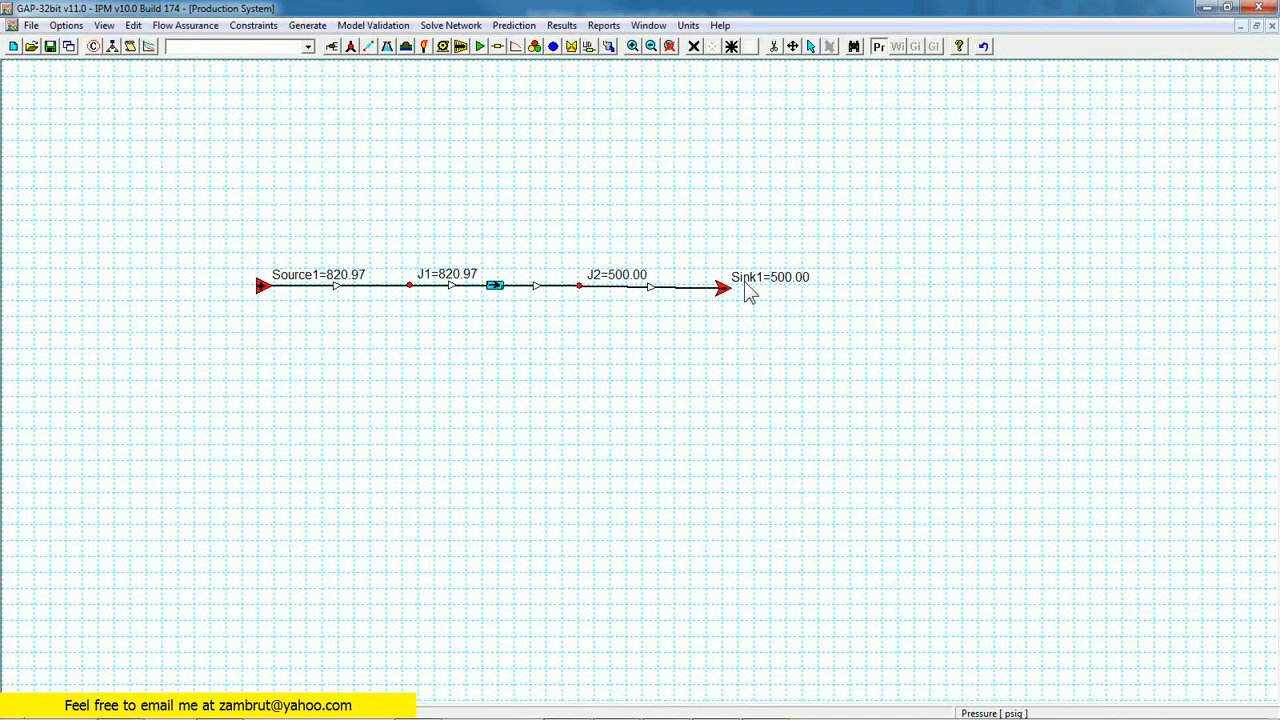
mouse_move(725, 296)
mouse_move(497, 289)
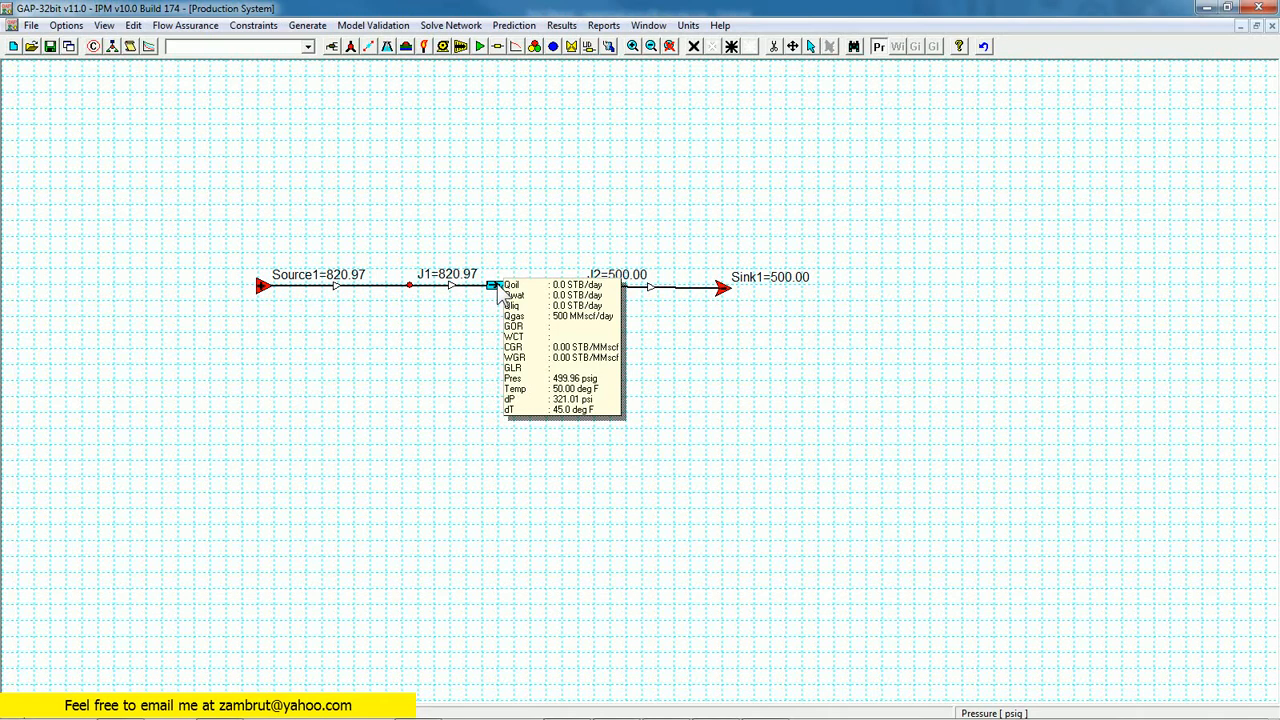
Step: Copy the OpenServer access string of the J1 to J2 pipe's inside diameter
double_click(495, 285)
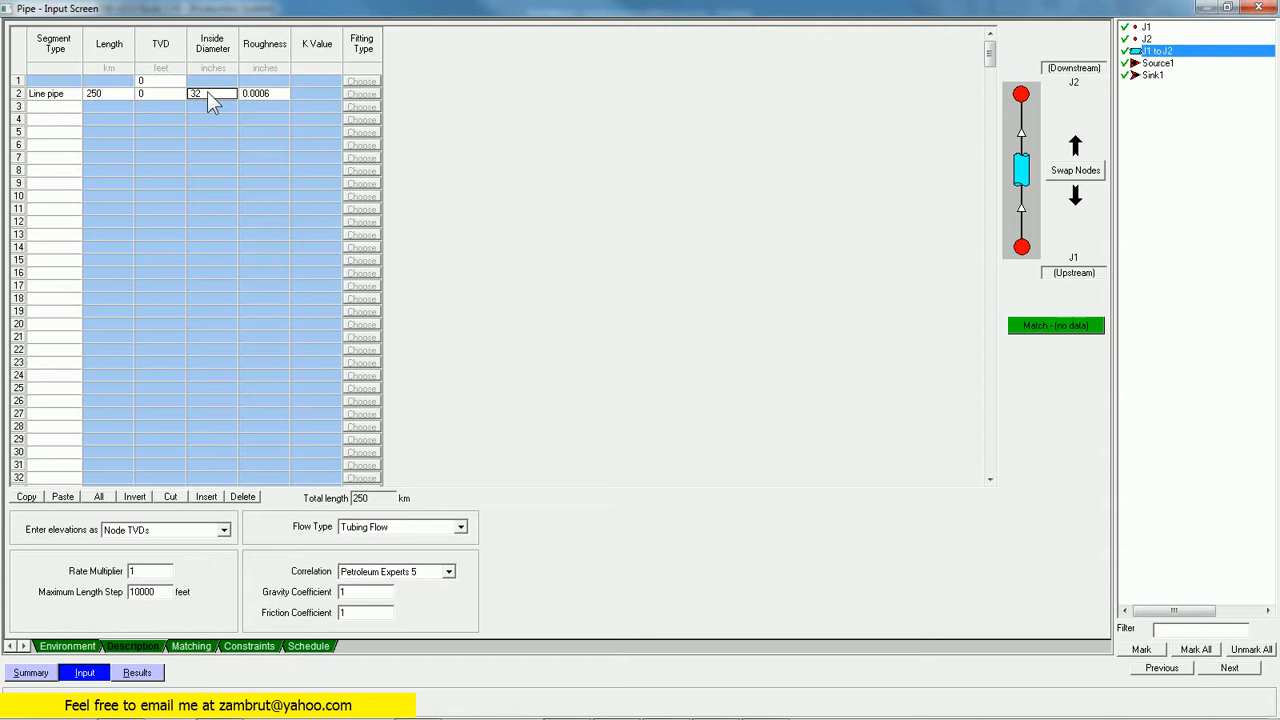
left_click(309, 646)
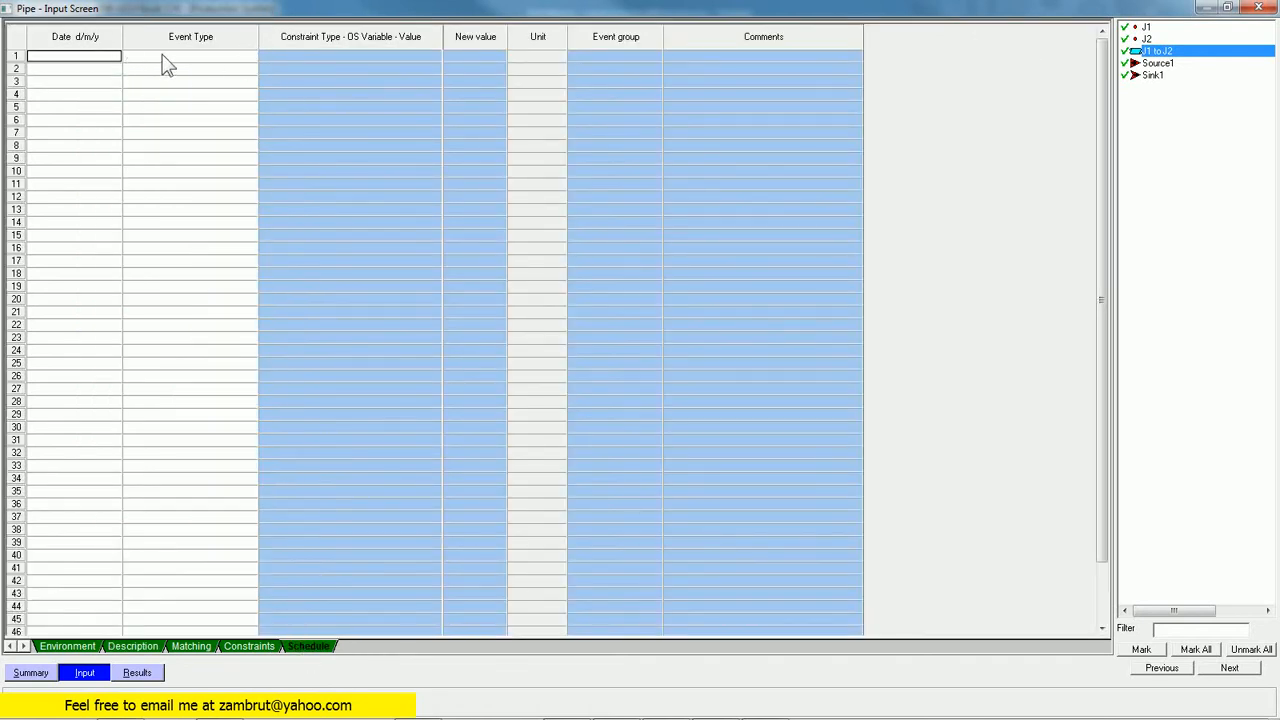
left_click(135, 648)
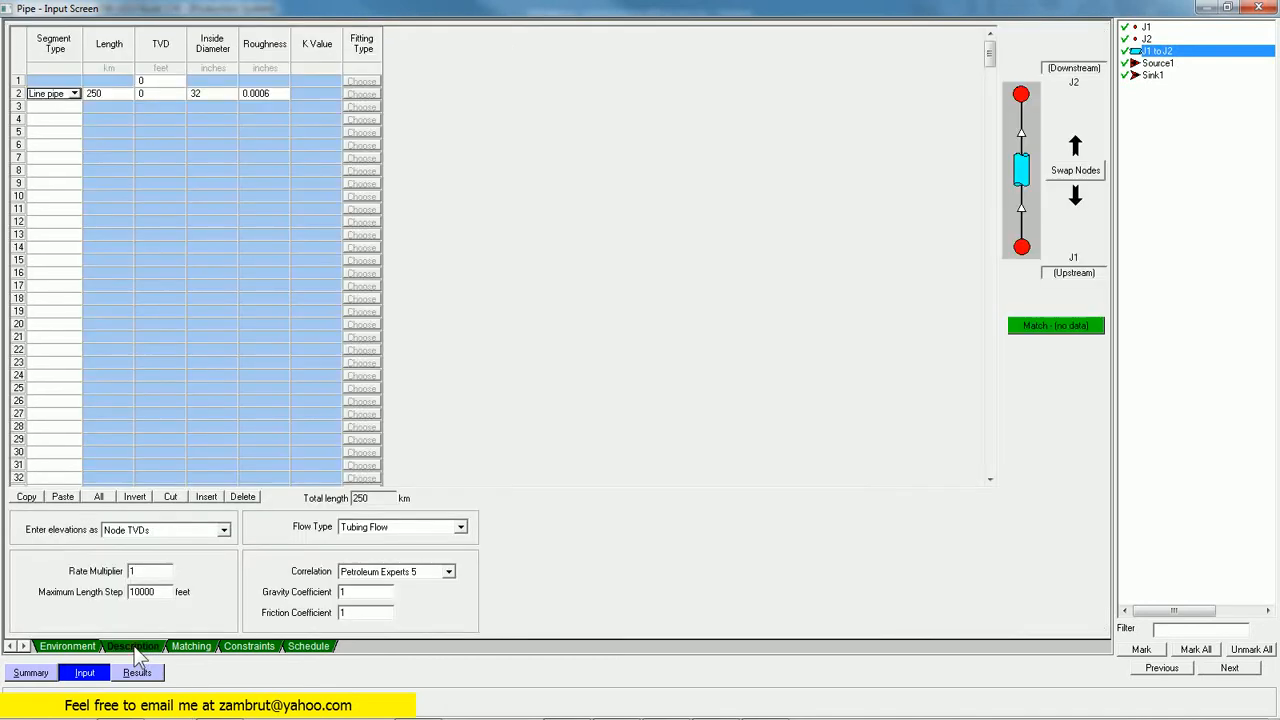
left_click(208, 93)
right_click(204, 100)
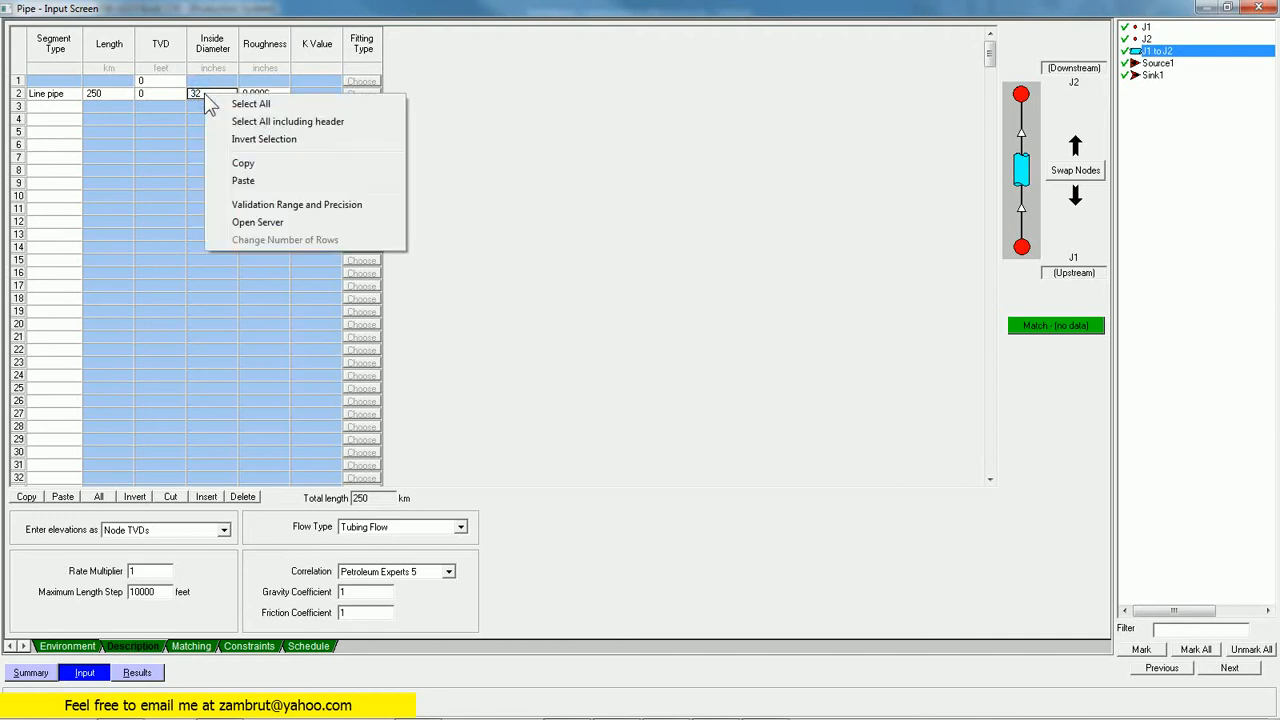
left_click(262, 223)
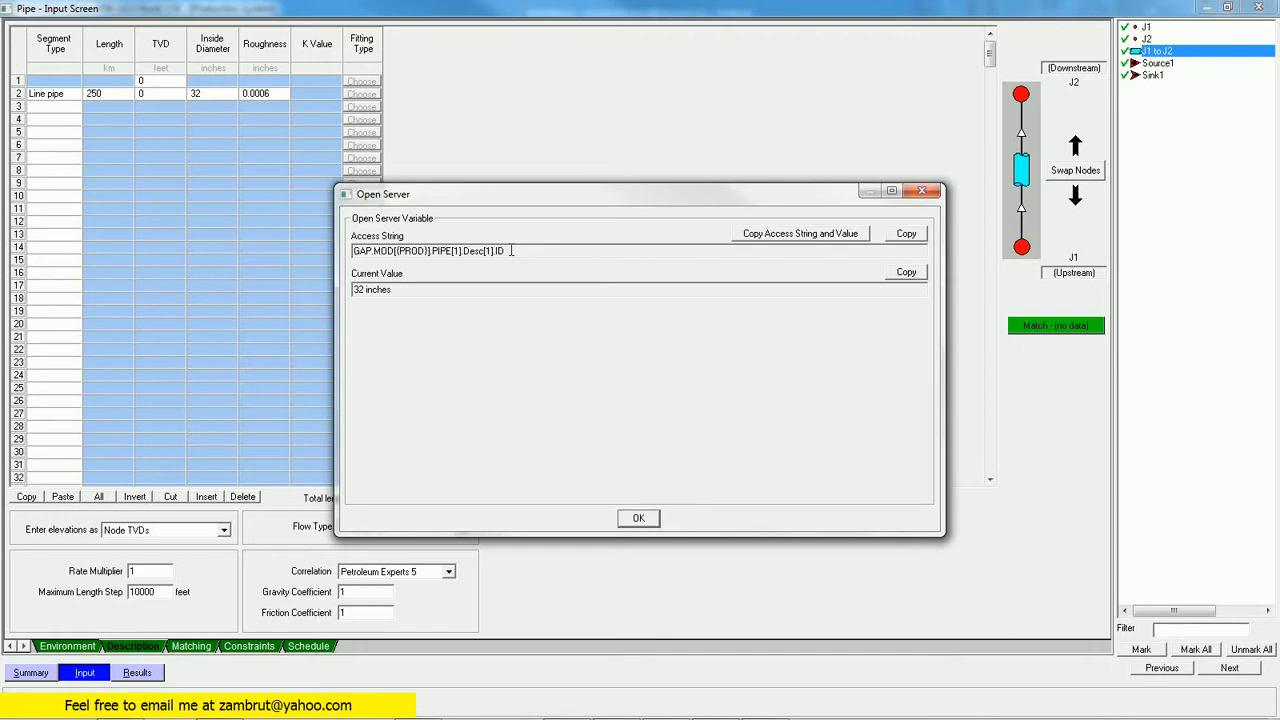
left_click(906, 236)
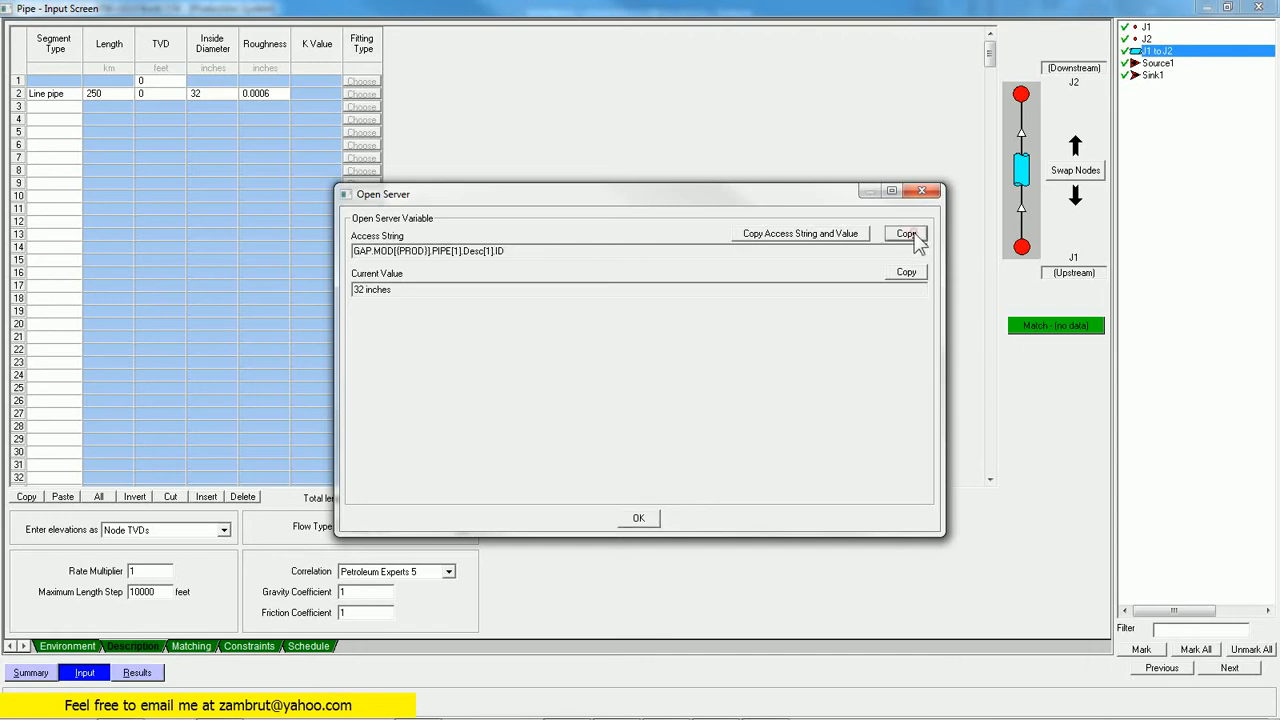
left_click(639, 520)
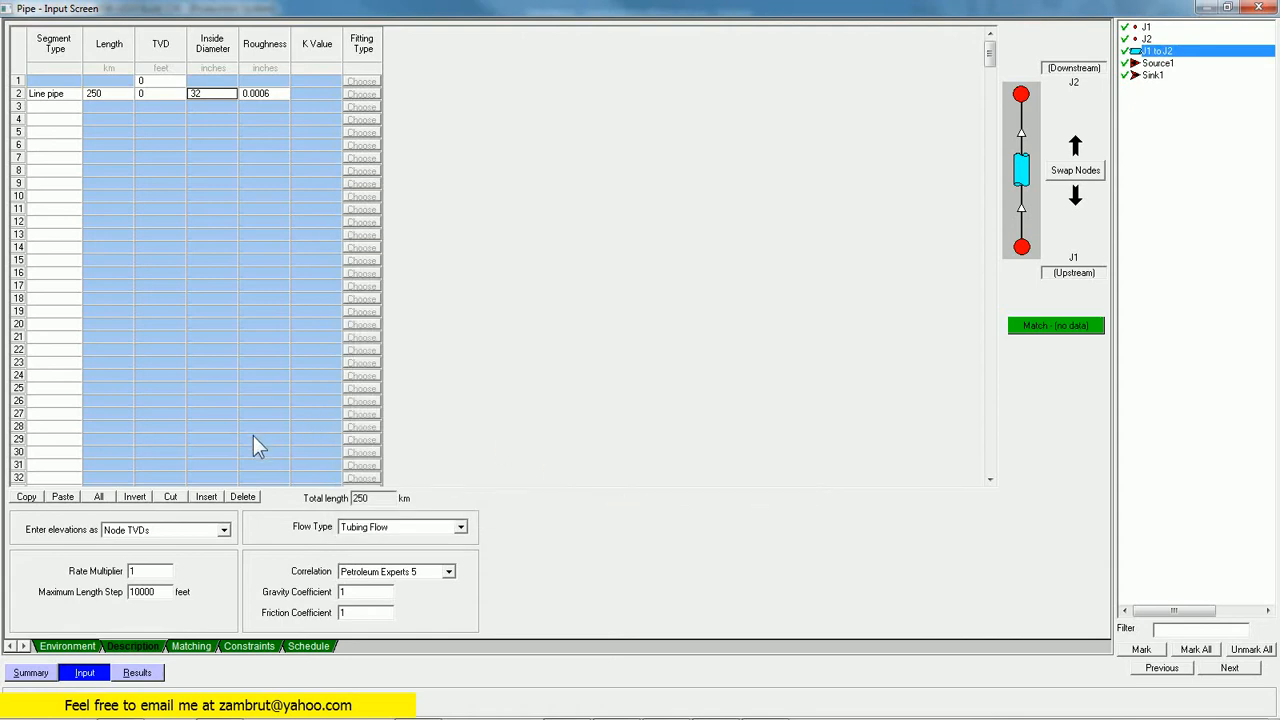
Step: Schedule a Change OpenServer variable event for the pipe on 01/01/2011, with variable GAP.MOD[{PROD}].PIPE[1].Desc[1].ID and new value 20 inches
left_click(304, 646)
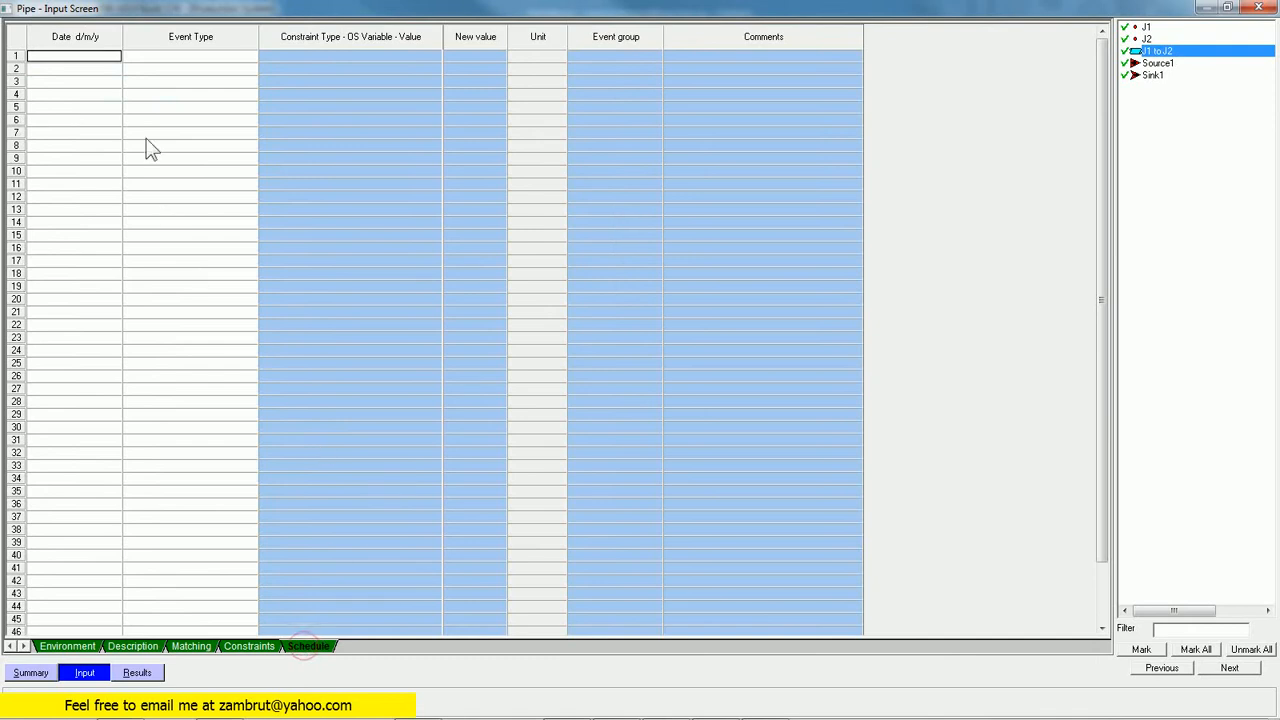
left_click(114, 56)
type("1/1/11")
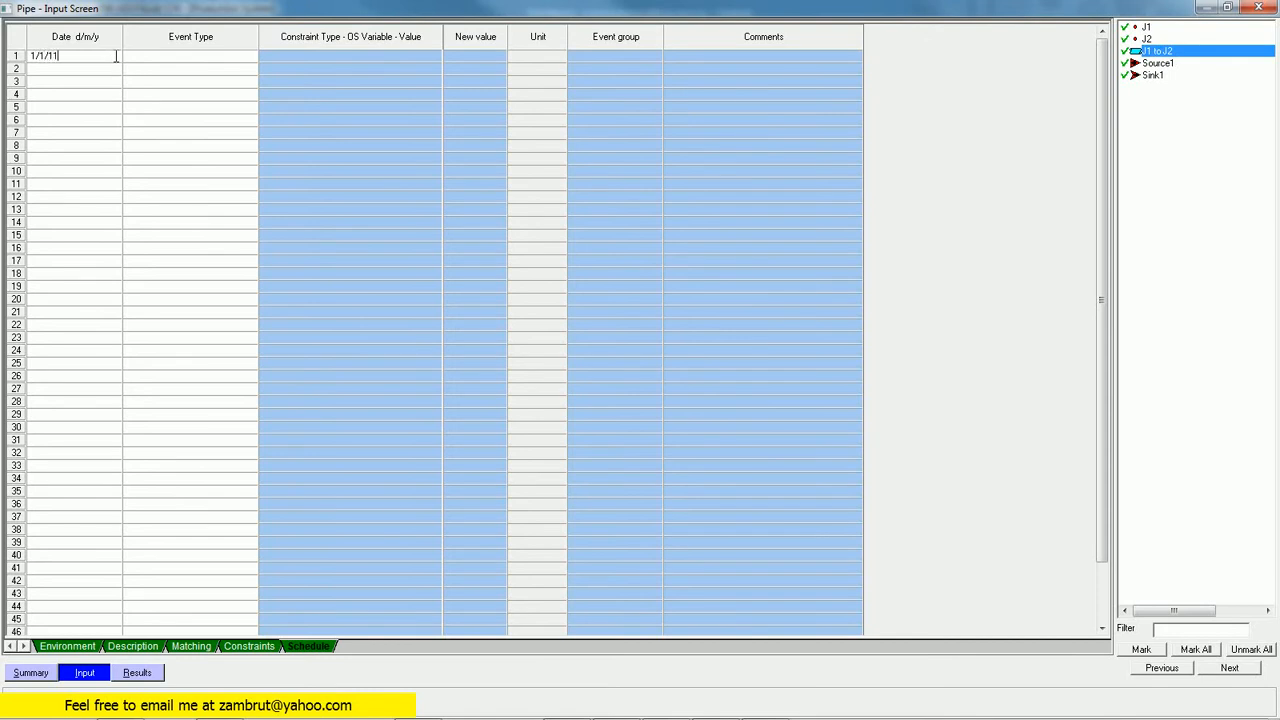
left_click(135, 56)
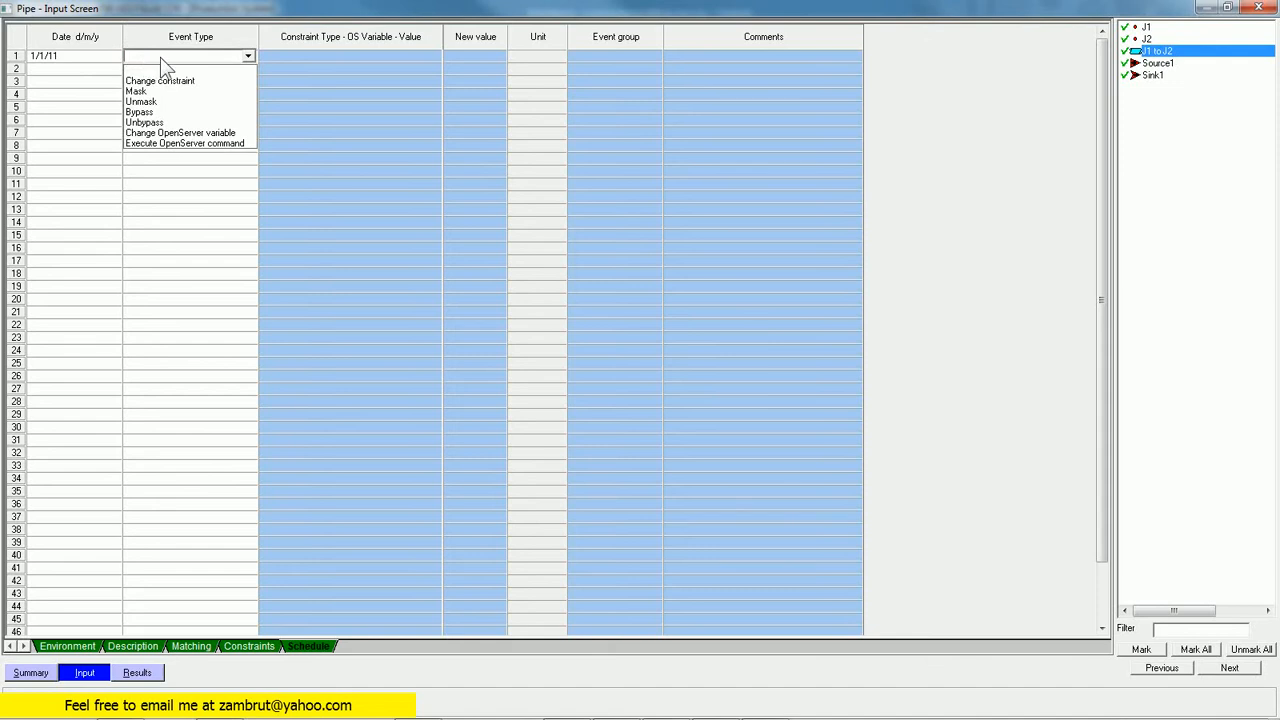
left_click(170, 132)
left_click(314, 57)
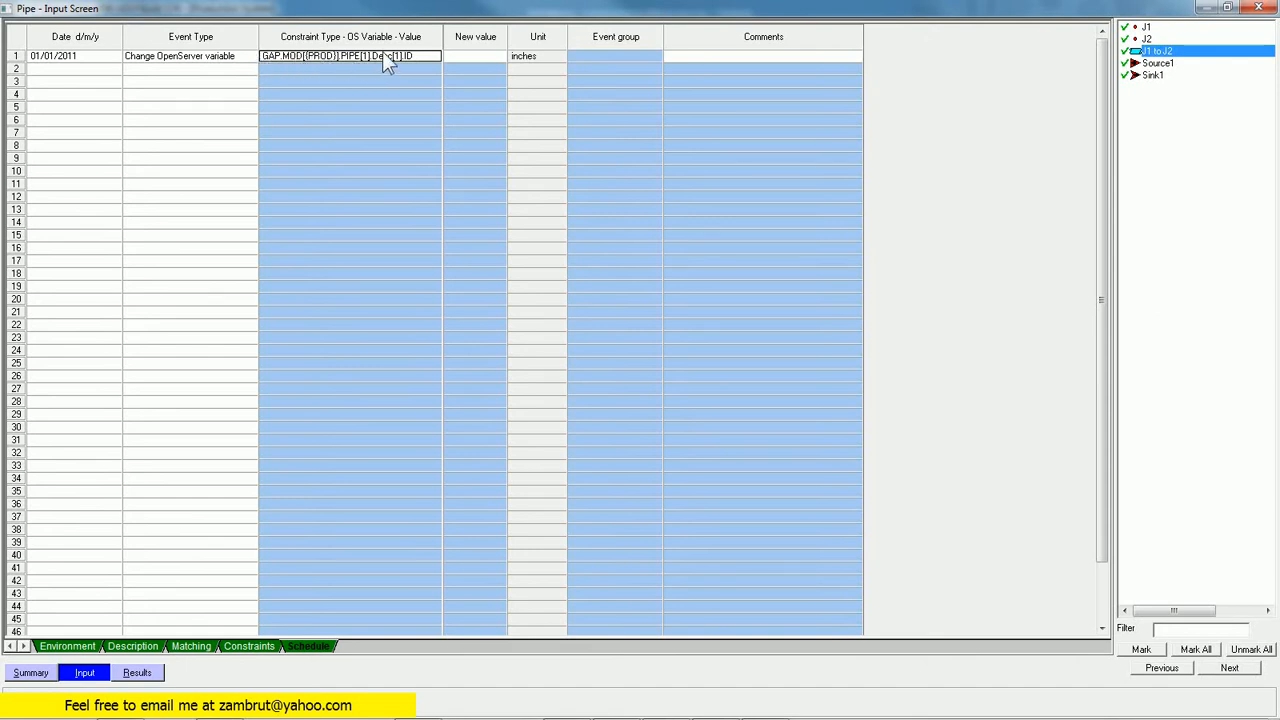
left_click(478, 55)
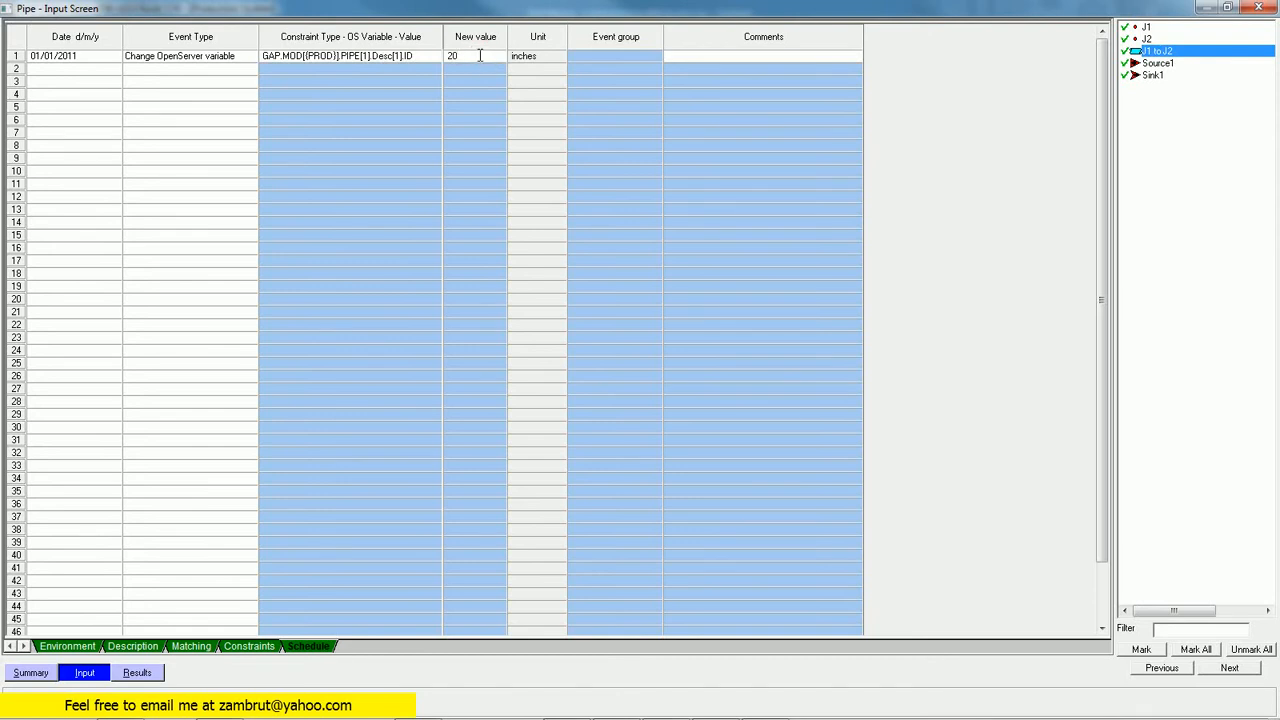
Step: Copy the first scheduled event into the second row, dated 02/01/2011 with a new value of 24 inches
left_click(17, 55)
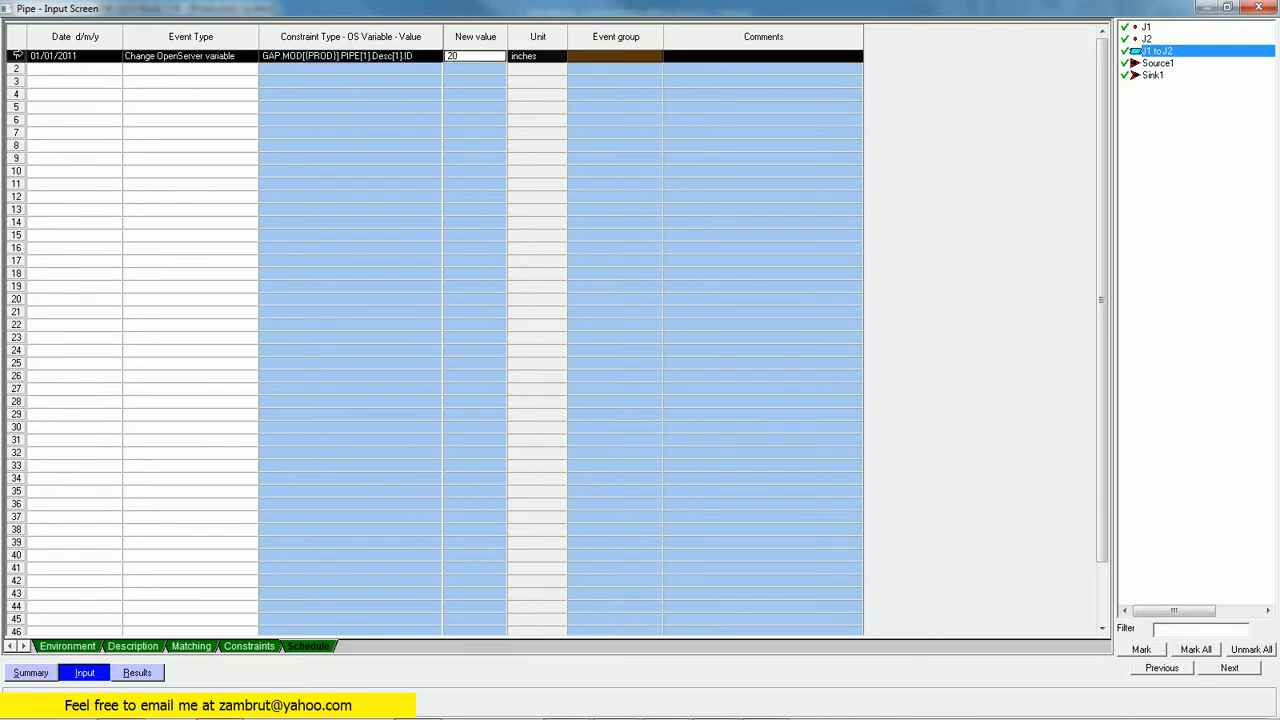
left_click(16, 55)
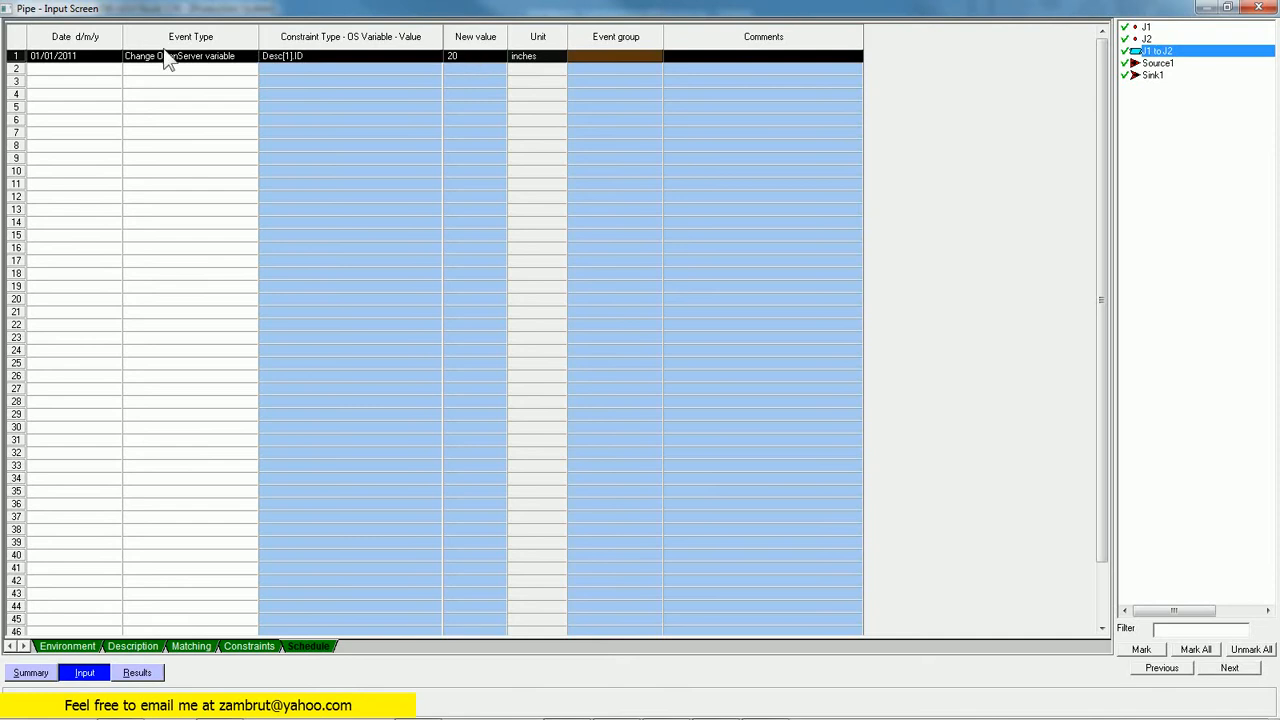
left_click(14, 68)
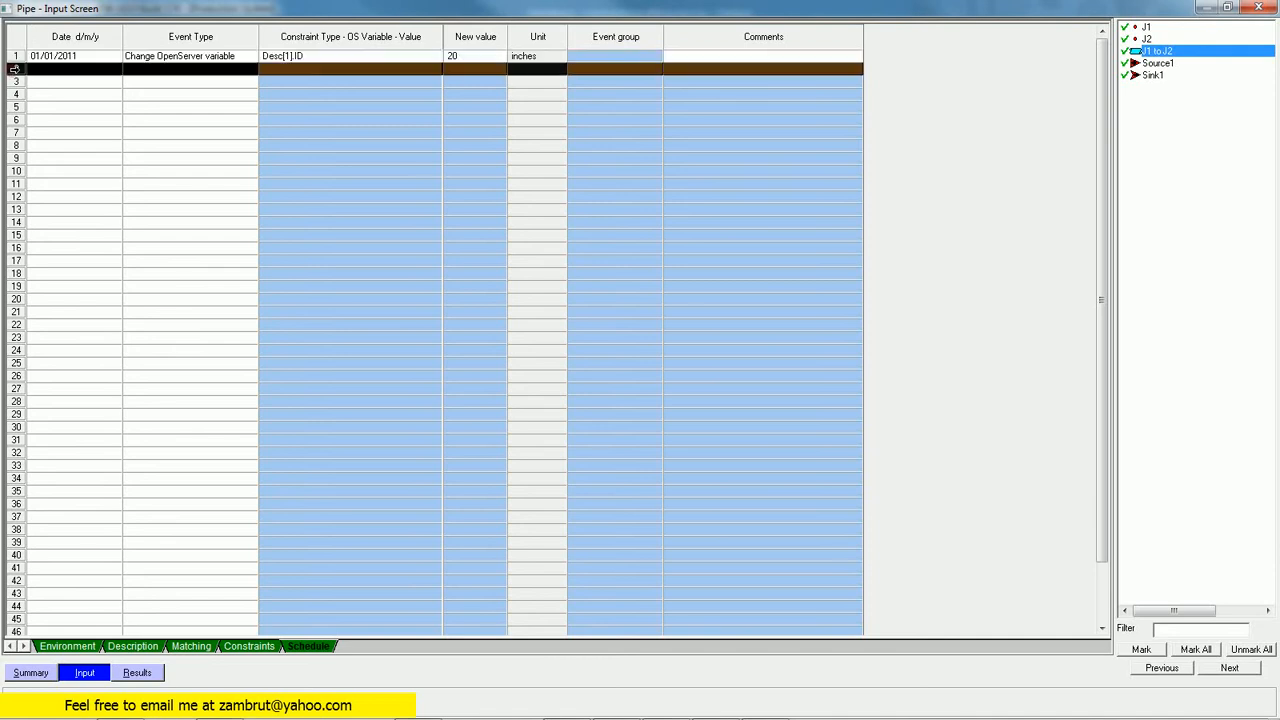
key("ctrl+v")
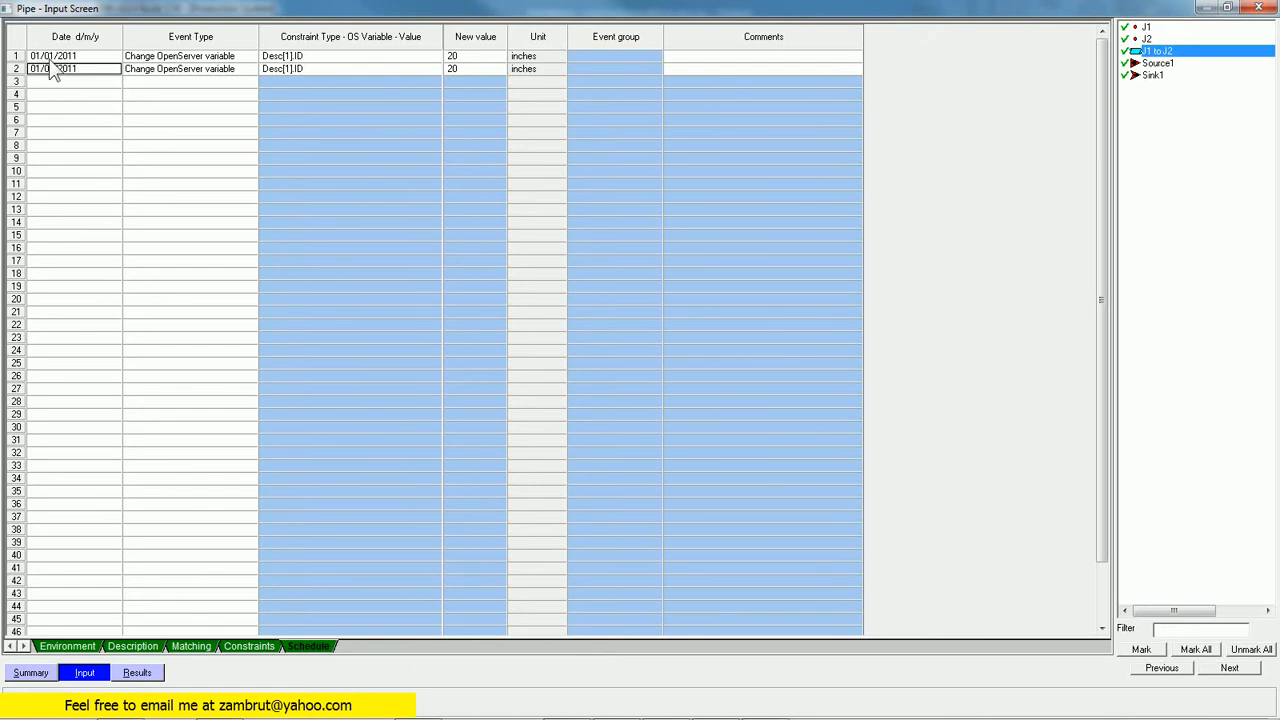
left_click(36, 70)
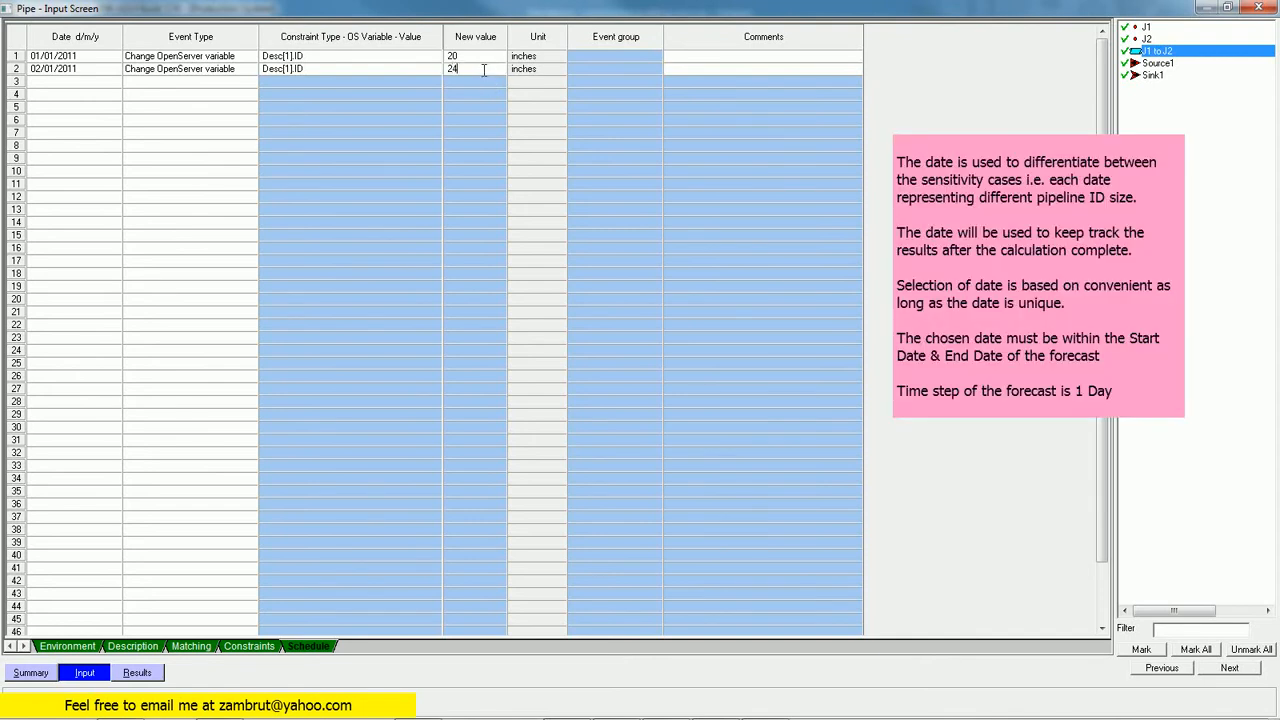
Step: Paste the copied event into the third row, dated 03/01/2011 with a new value of 28 inches
left_click(10, 81)
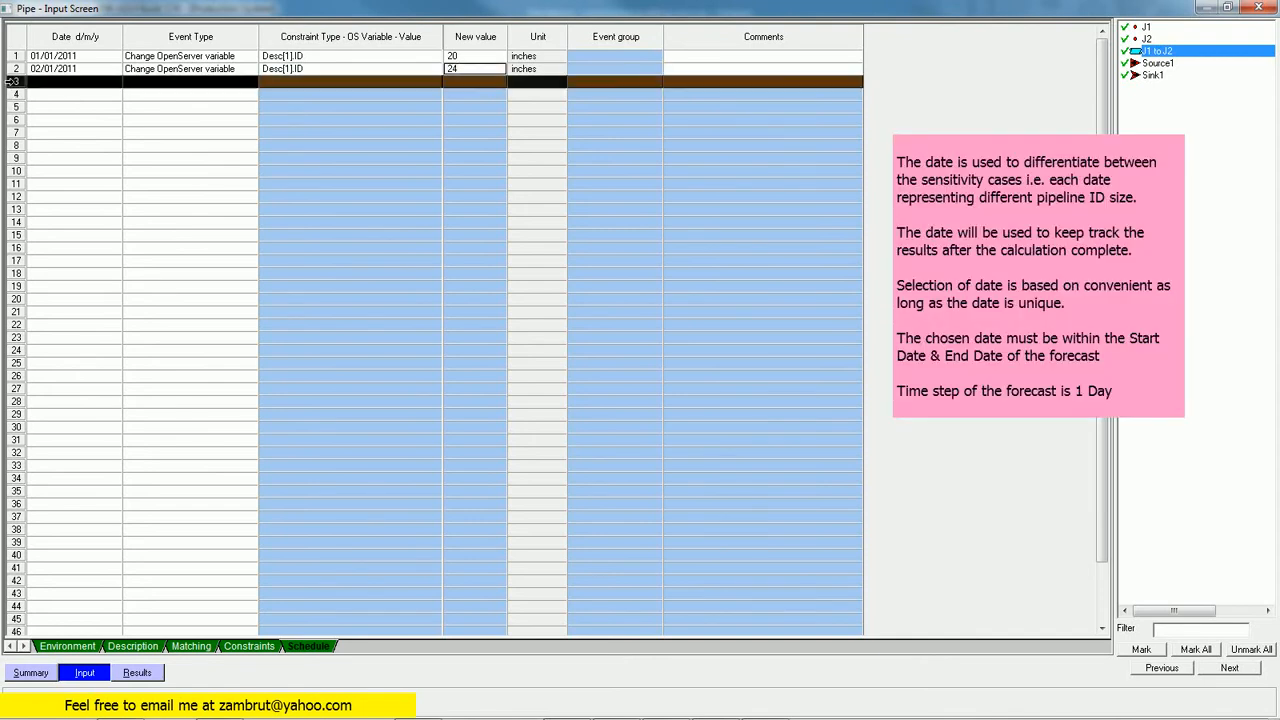
key("ctrl+v")
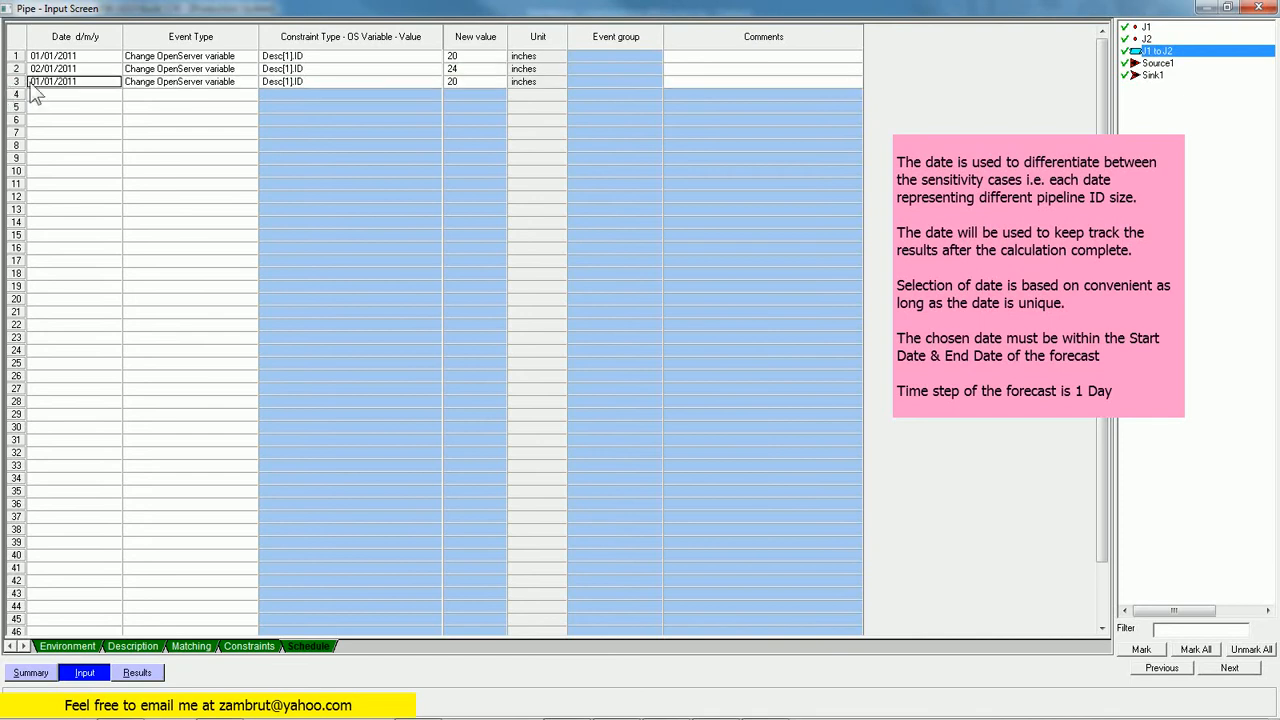
left_click(35, 81)
key("Delete")
type("3")
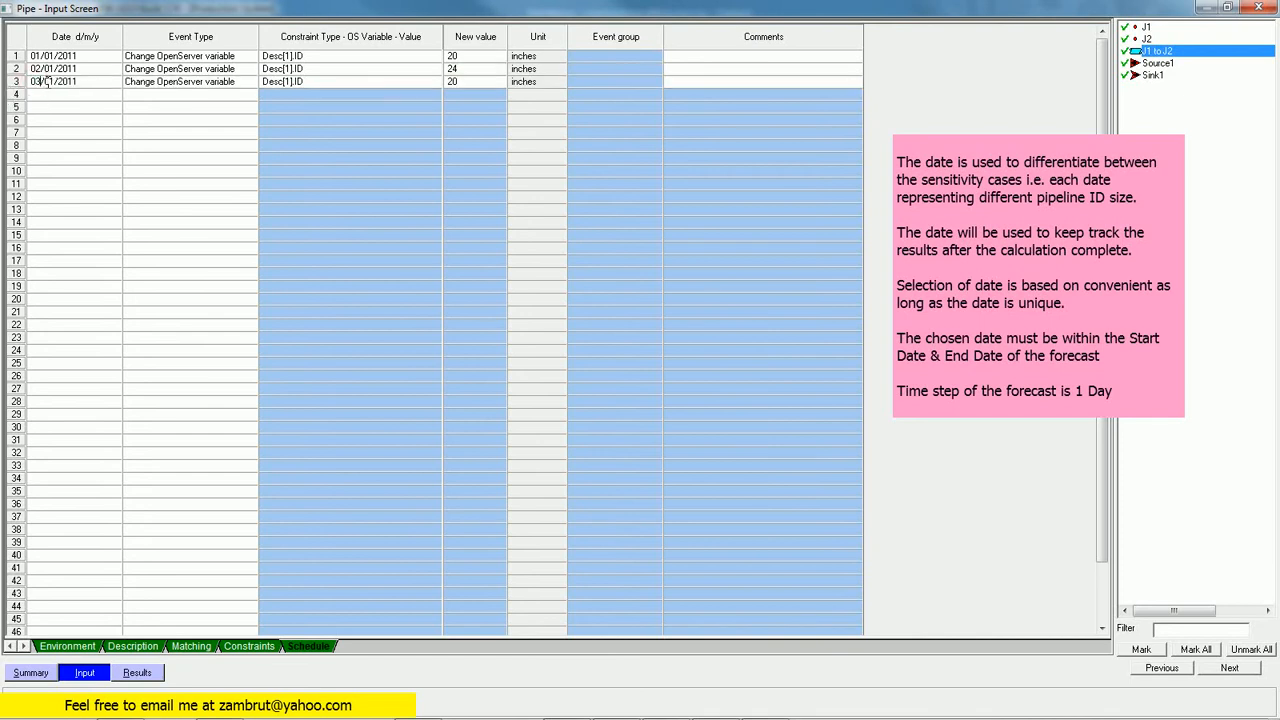
left_click(503, 84)
type("28")
Step: Paste the copied event into the fourth row, dated 04/01/2011 with a new value of 32 inches
left_click(20, 92)
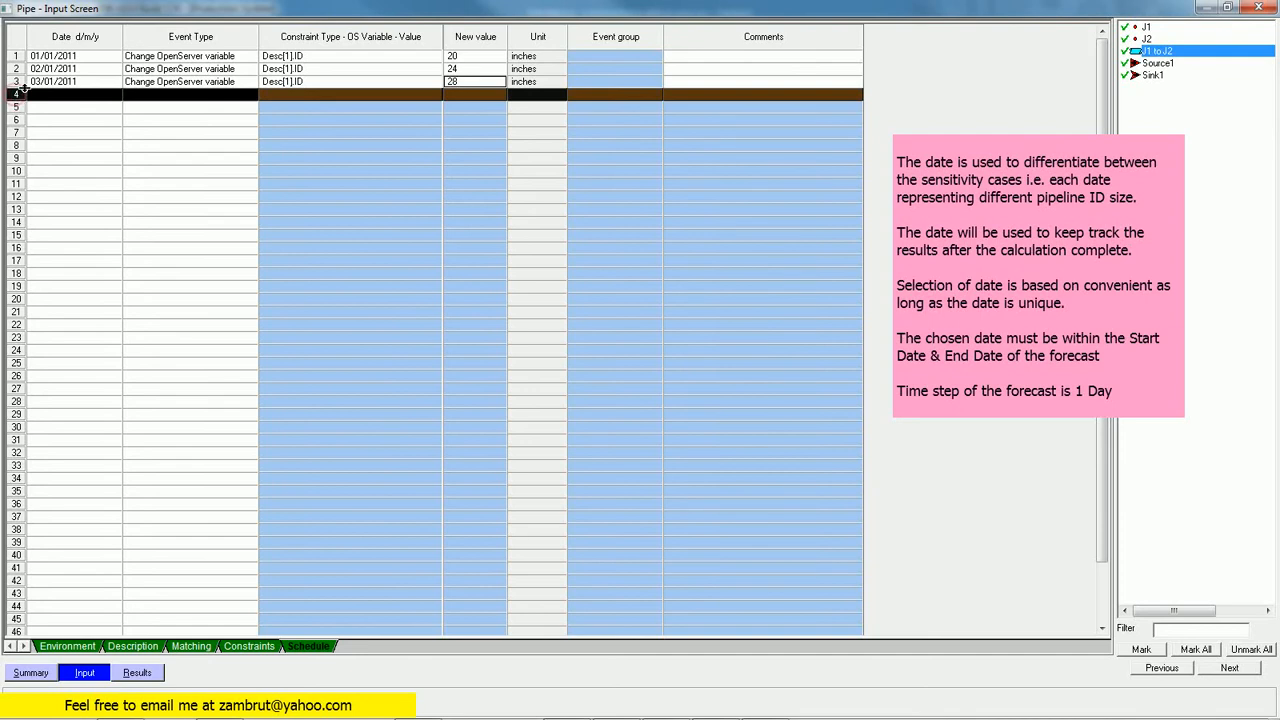
key("ctrl+v")
left_click(35, 92)
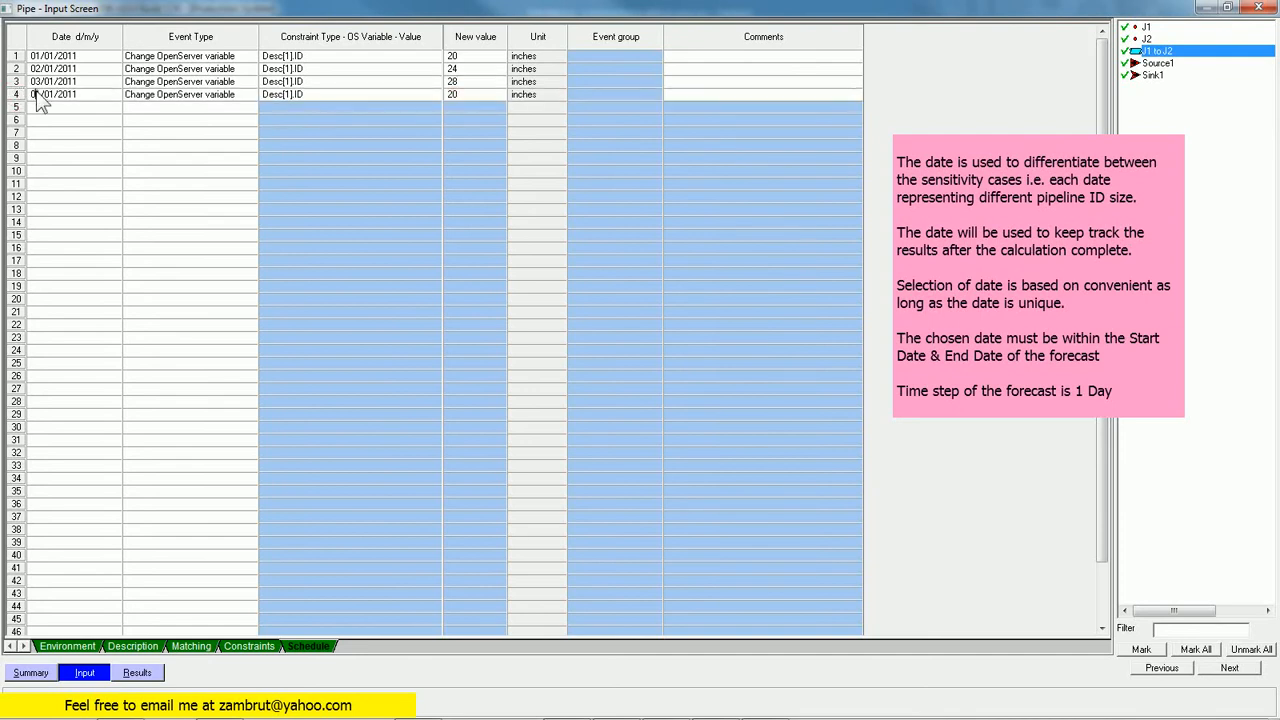
key("BackSpace")
type("4")
Step: Paste the copied event into the fifth row, dated 05/01/2011 with a new value of 36 inches
left_click(12, 104)
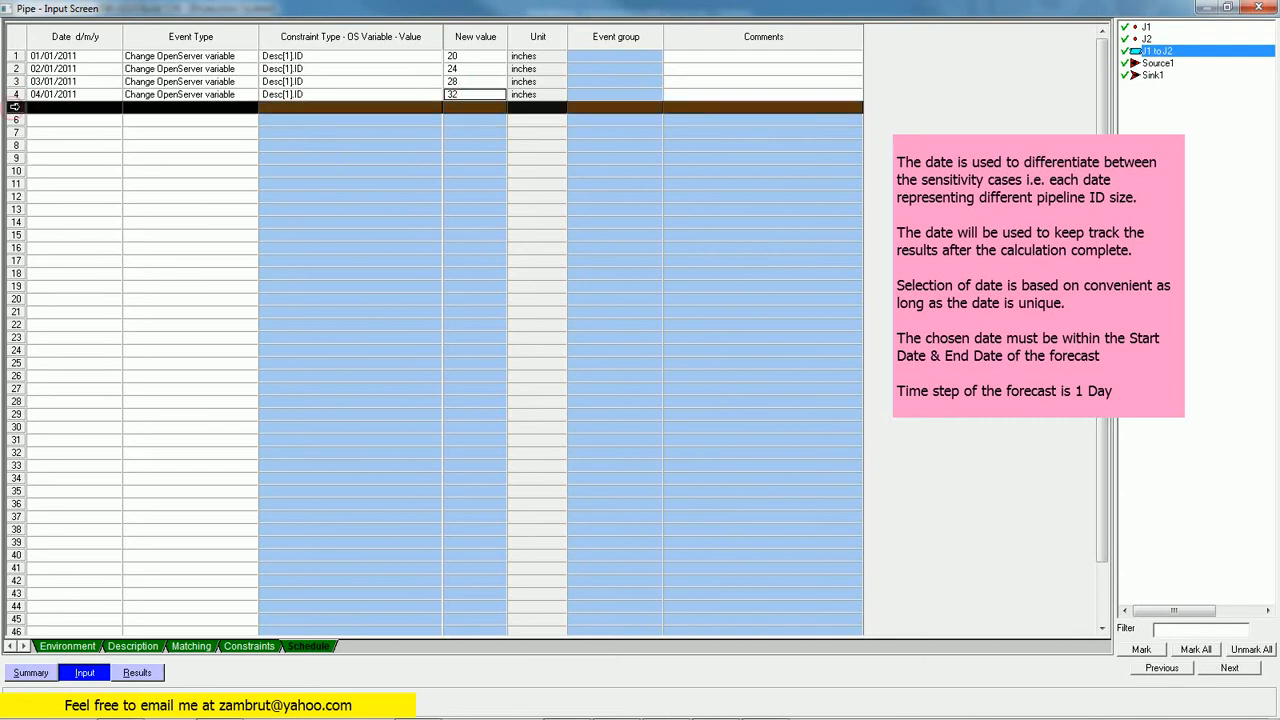
key("ctrl+v")
left_click(33, 107)
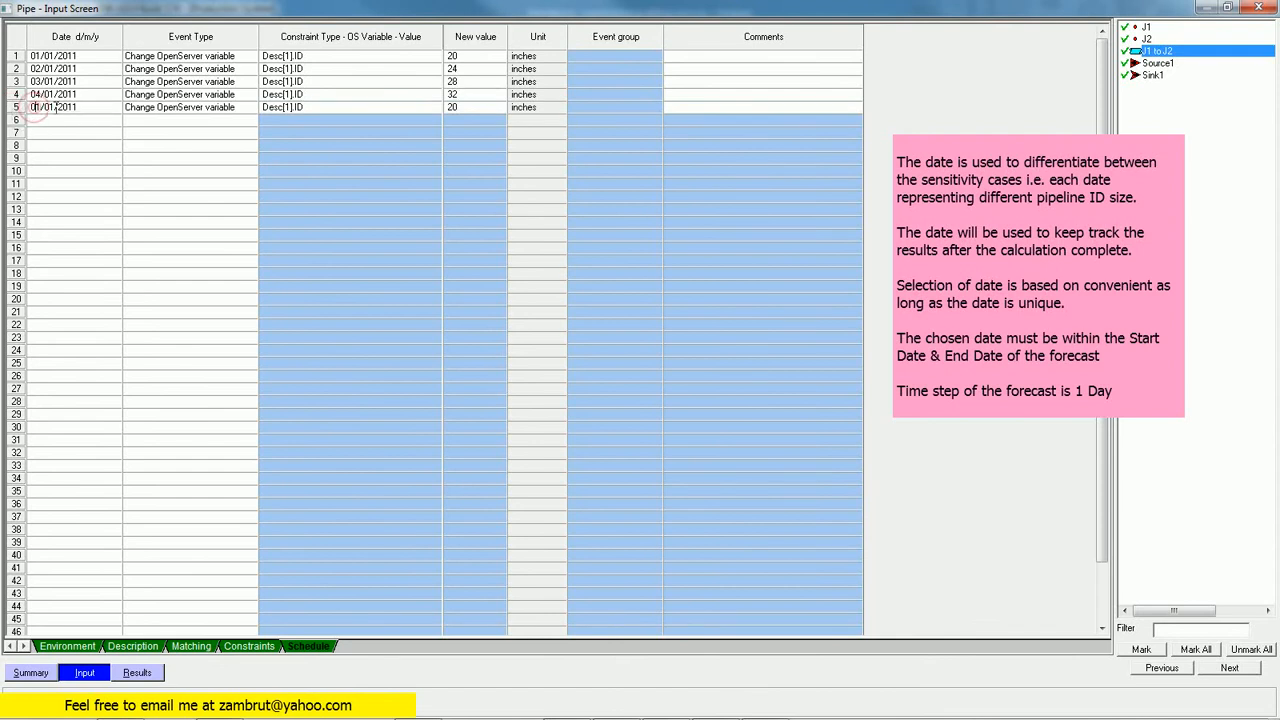
key("Delete")
type("5")
left_click(494, 109)
type("36")
key("Up")
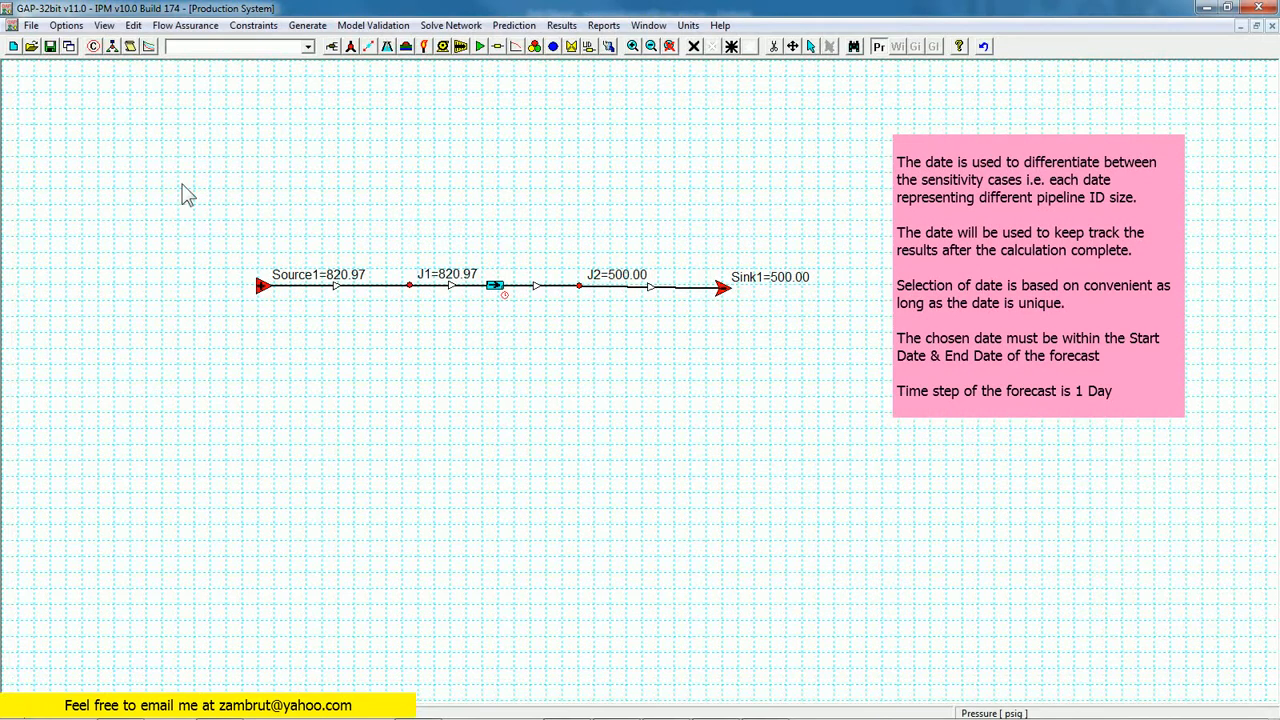
Step: Set up a prediction from 1/1/11 to 6/1/11 with a step size of 1 day
left_click(149, 48)
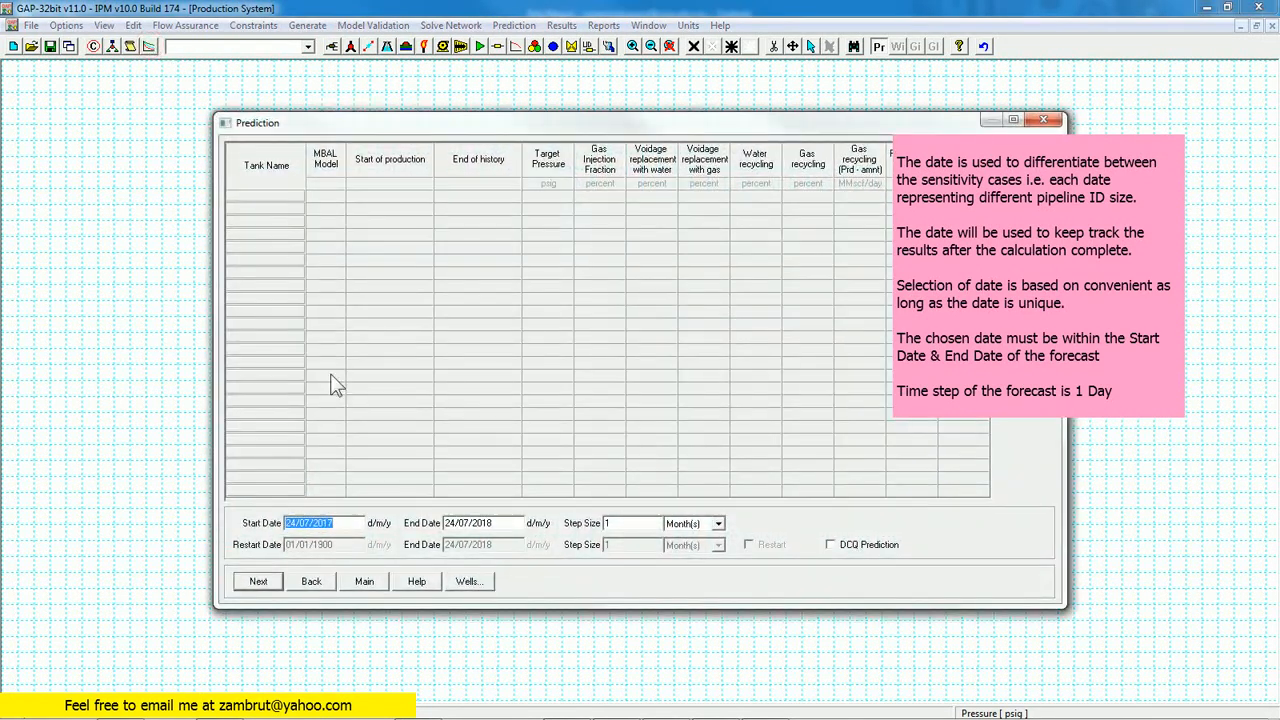
type("1/1/11")
double_click(483, 522)
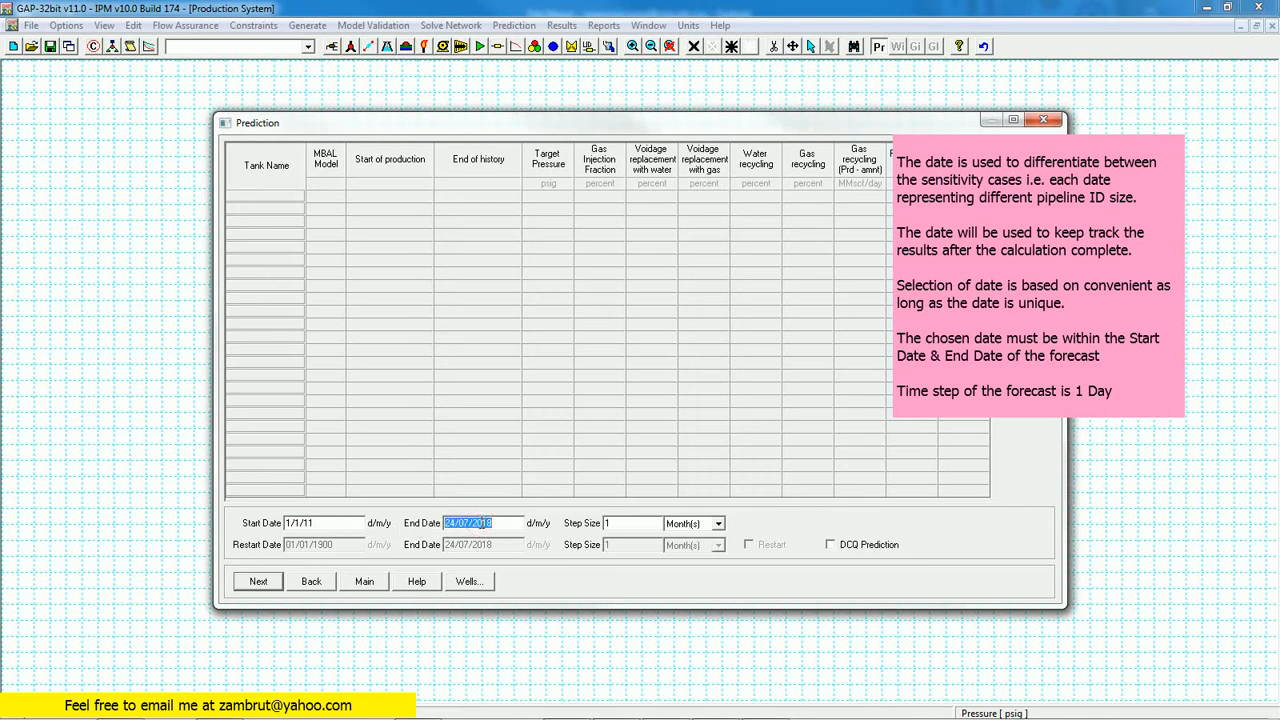
type("6/1/11")
left_click(691, 523)
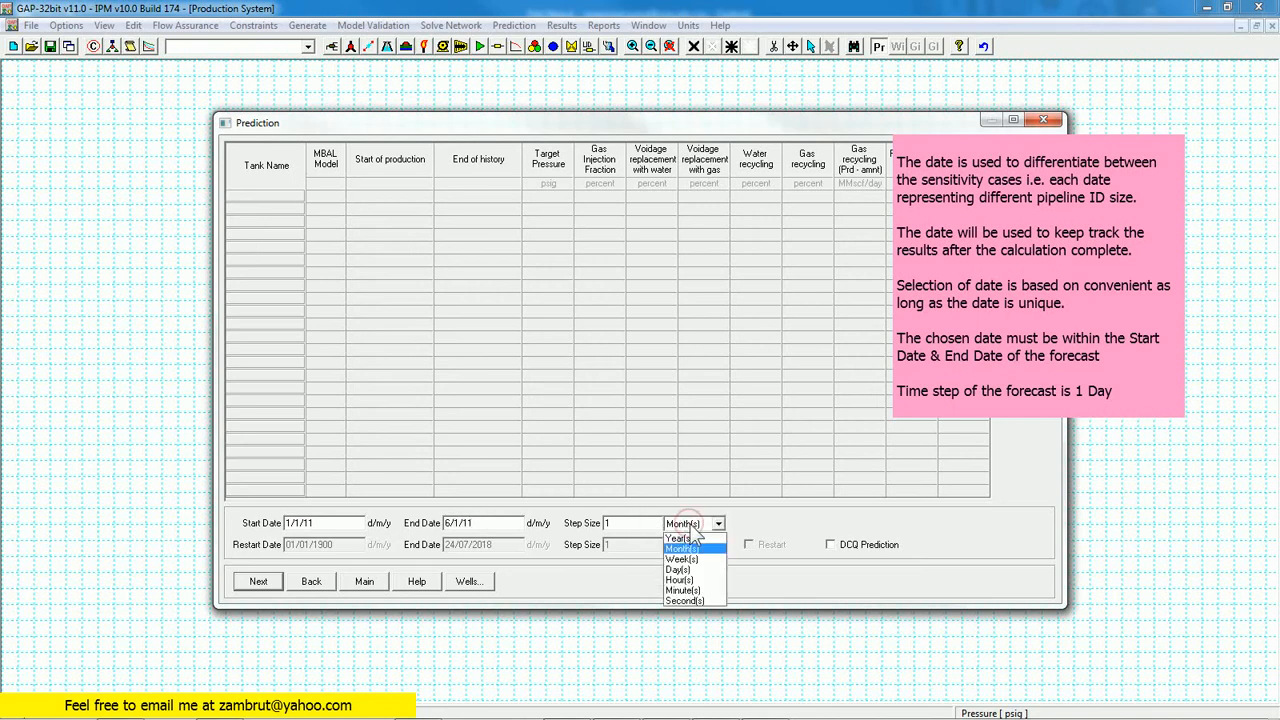
left_click(690, 567)
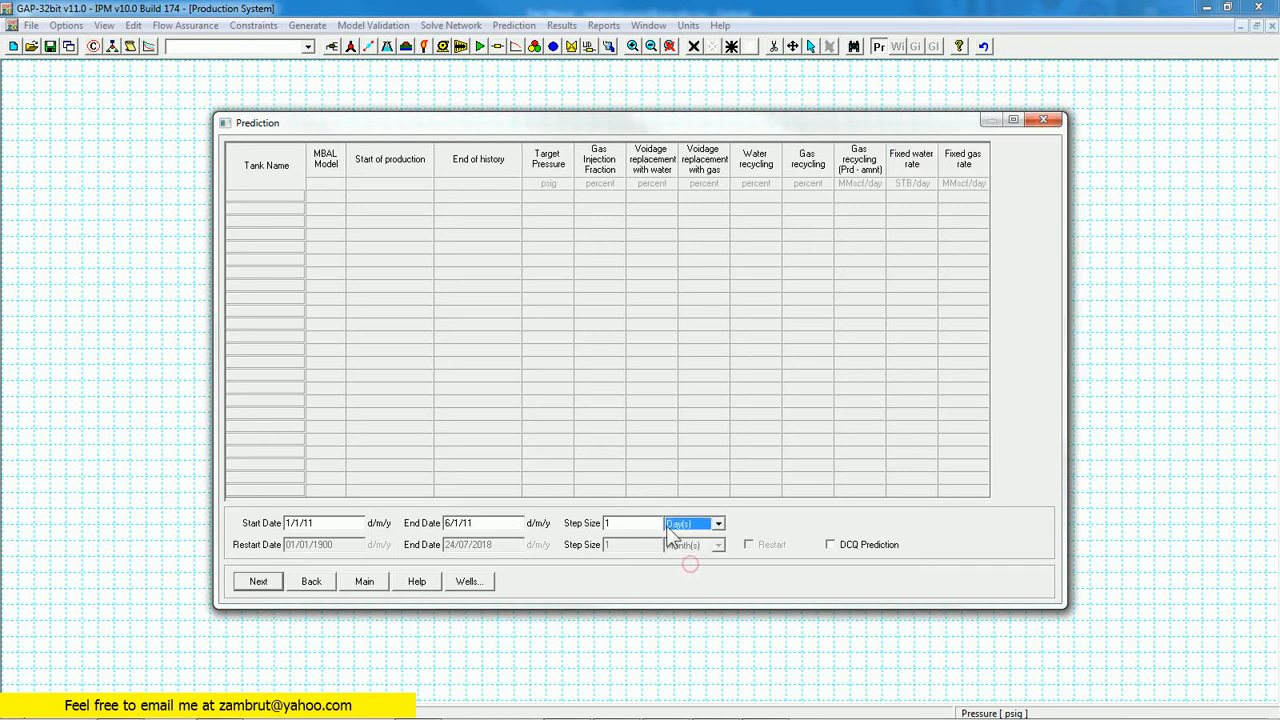
left_click(638, 526)
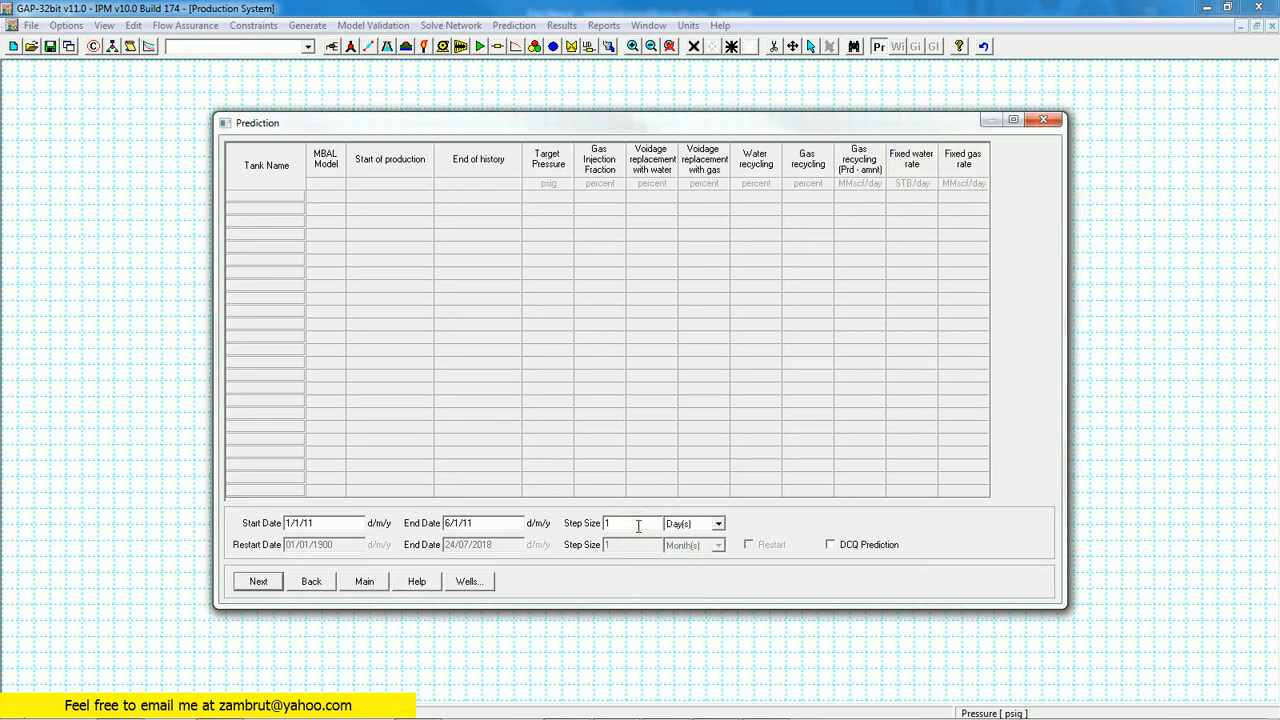
Step: Run the prediction calculation and return to the network diagram
left_click(250, 581)
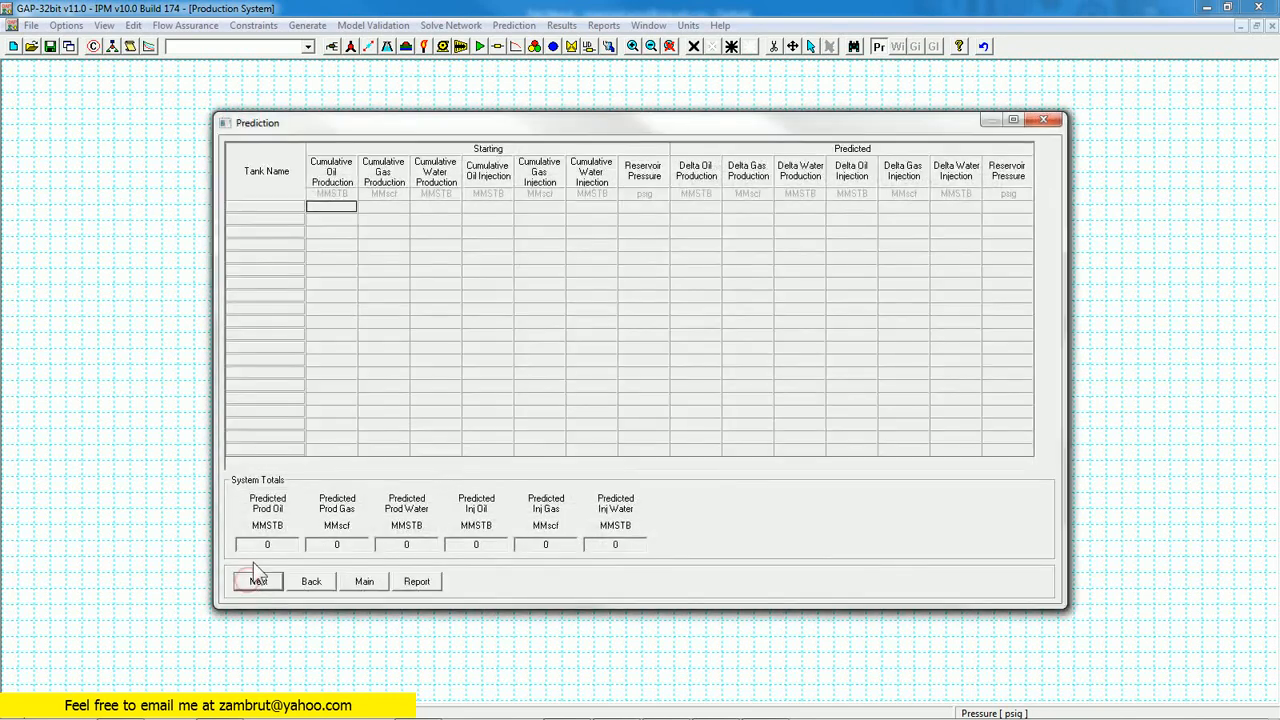
left_click(256, 580)
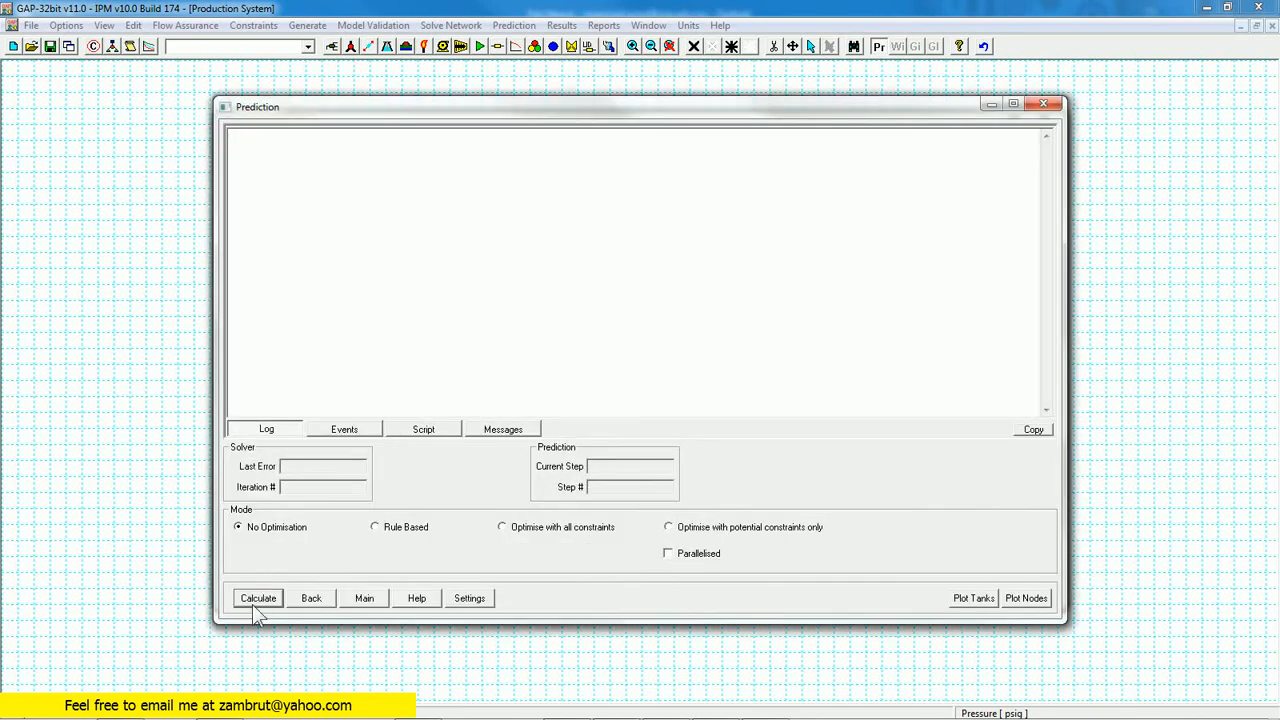
left_click(256, 600)
left_click(256, 599)
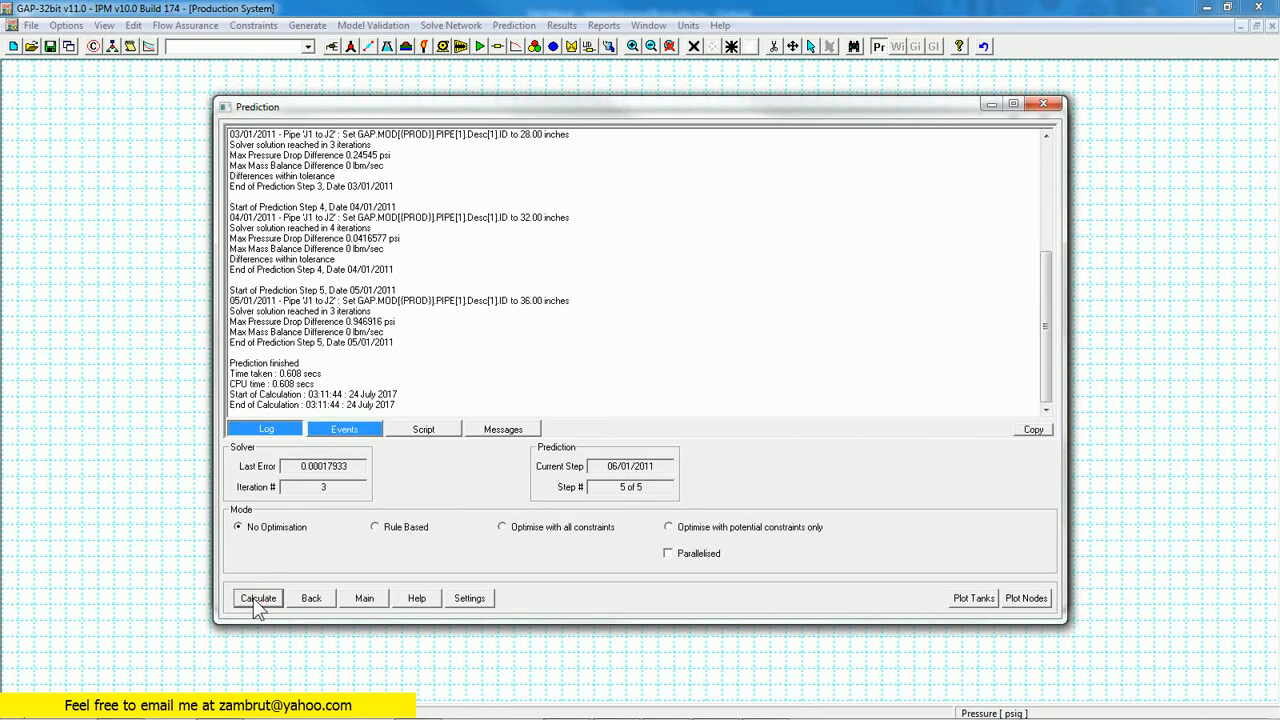
left_click(362, 598)
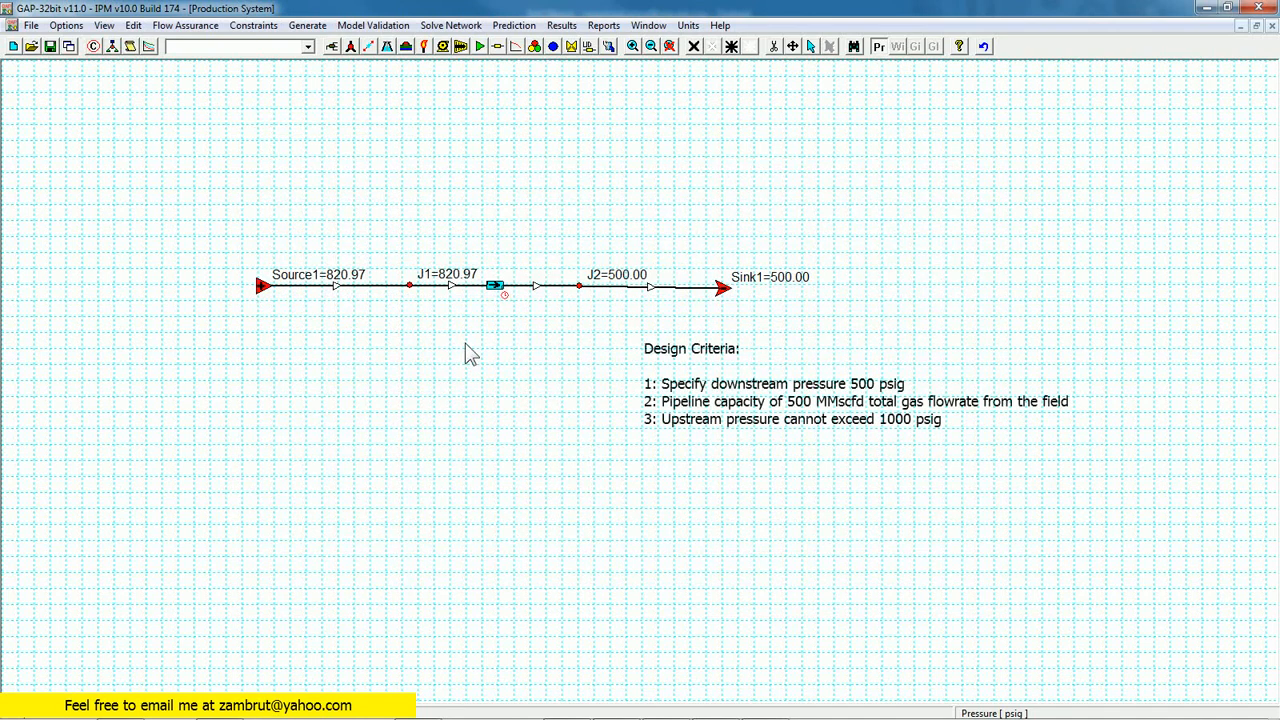
Step: Check the prediction results of the J1 to J2 pipe, including upstream pressure, downstream pressure and status for each date
double_click(495, 285)
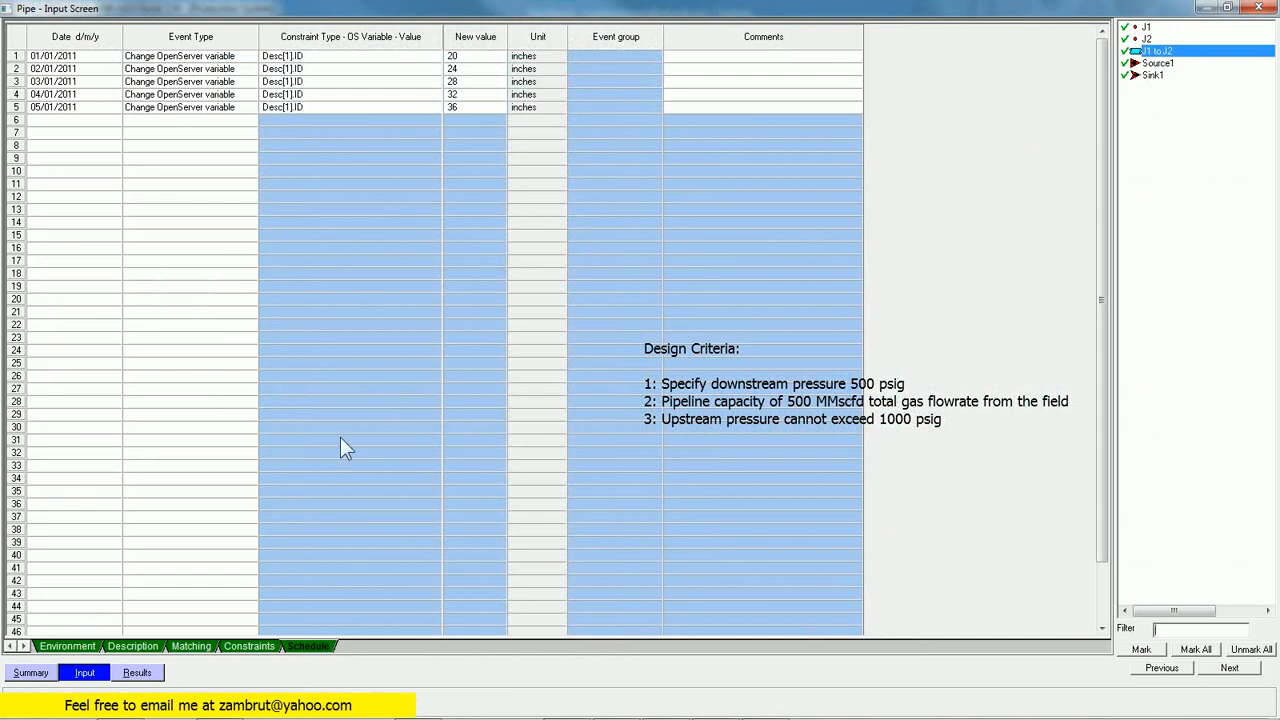
left_click(145, 672)
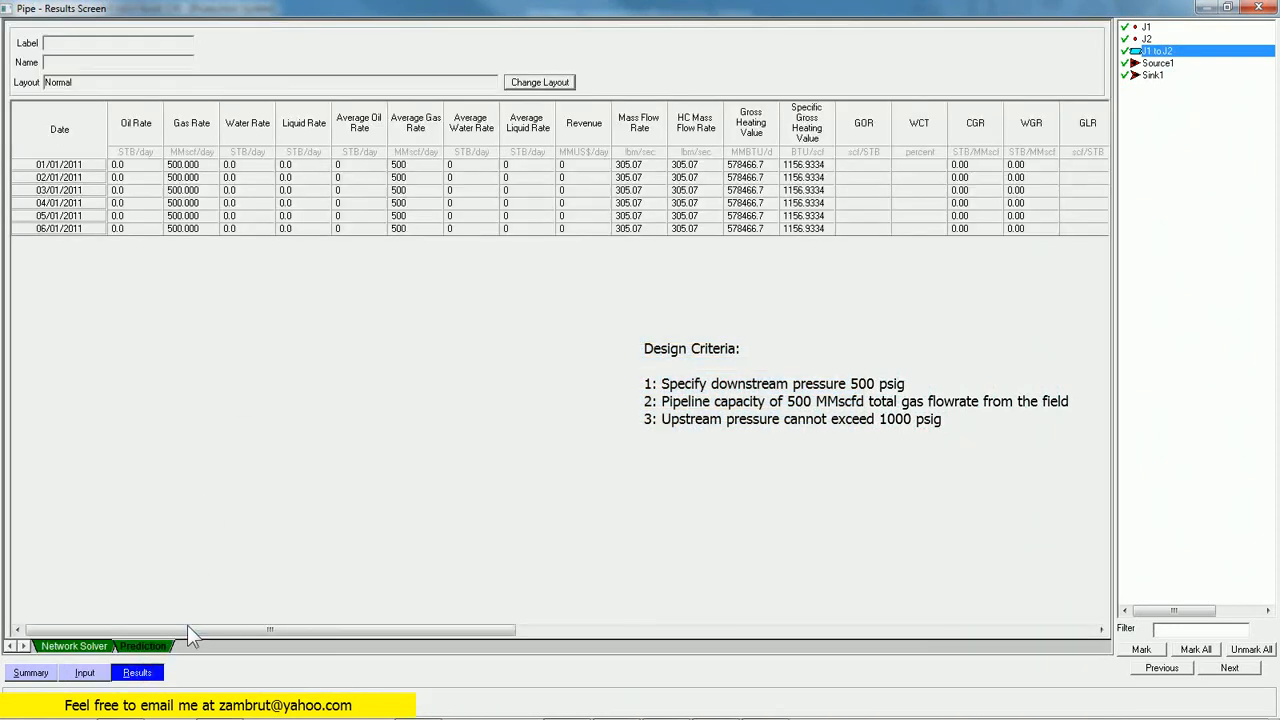
left_click_drag(187, 630, 584, 546)
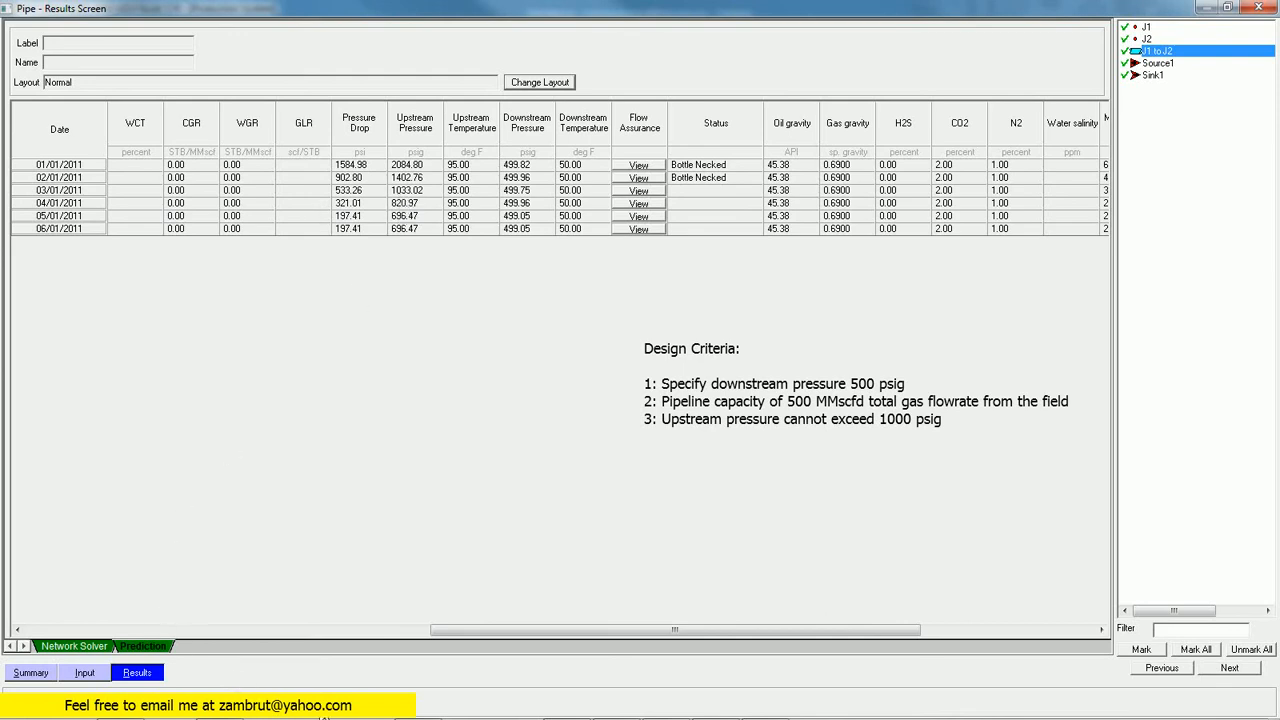
Step: Plot the J1 to J2 pipe's upstream pressure against time for the last prediction run
left_click(318, 717)
left_click_drag(331, 402, 332, 467)
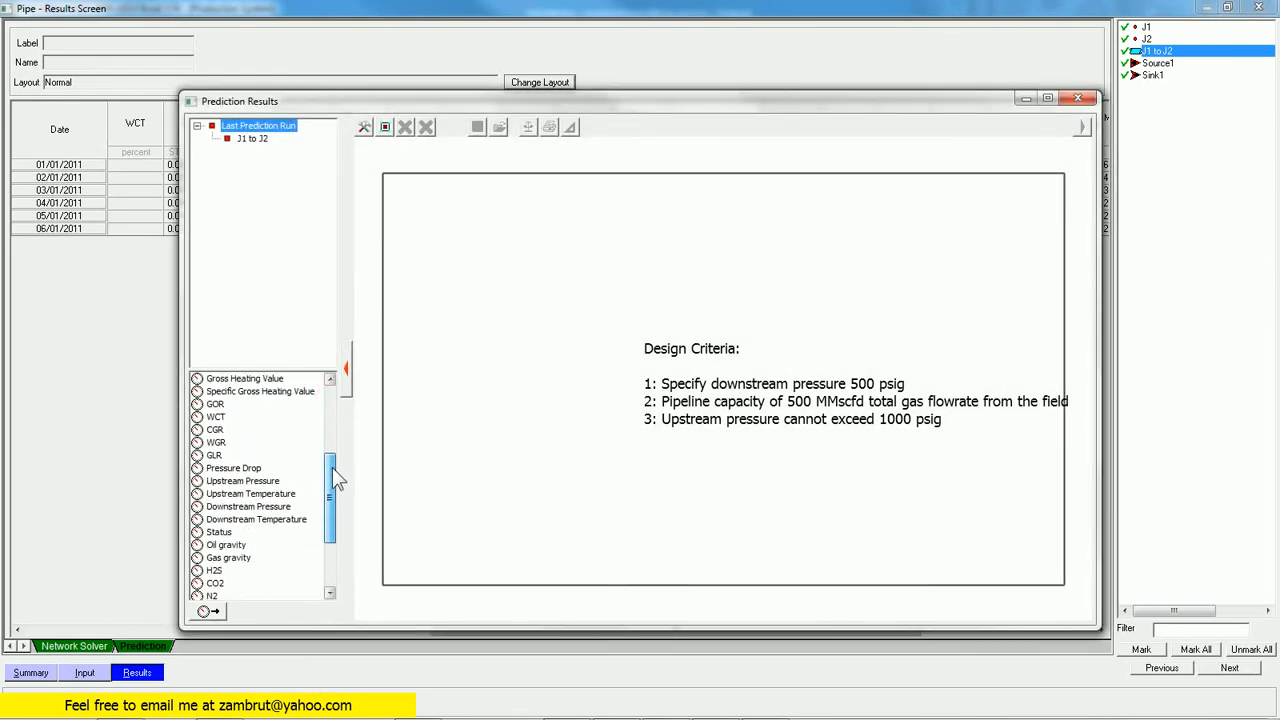
left_click(258, 481)
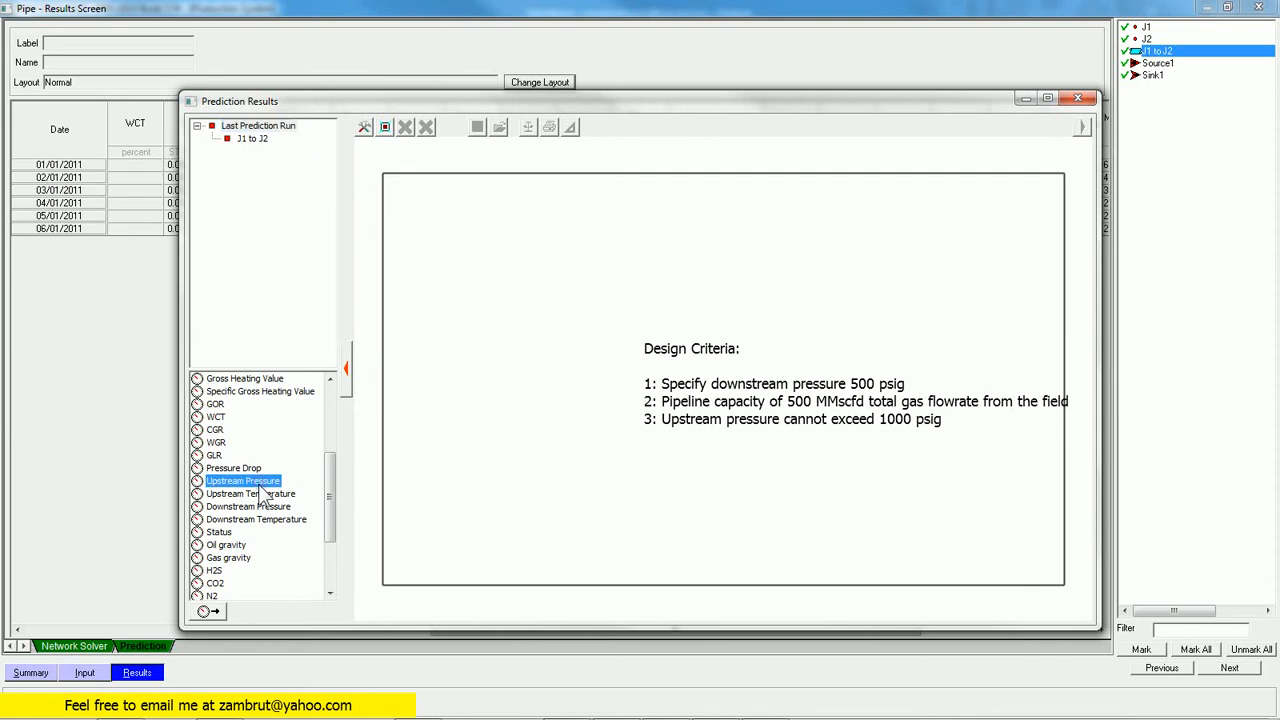
left_click(252, 138)
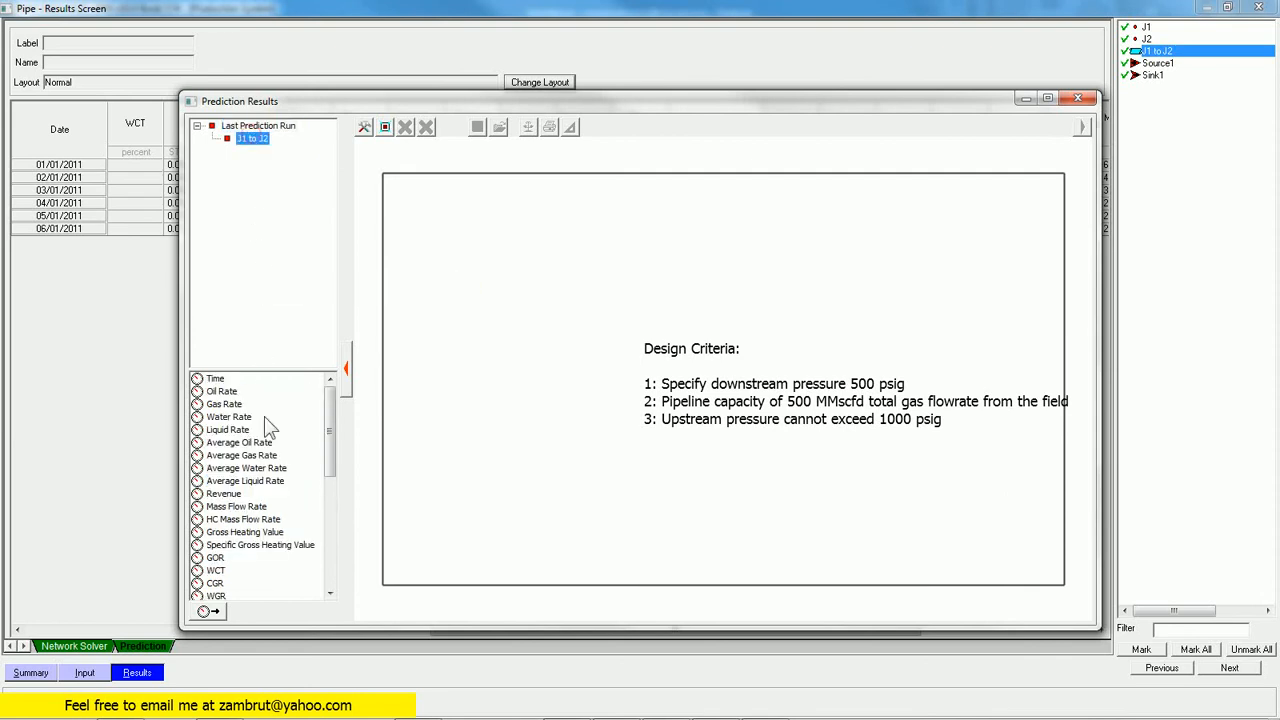
left_click_drag(332, 437, 335, 512)
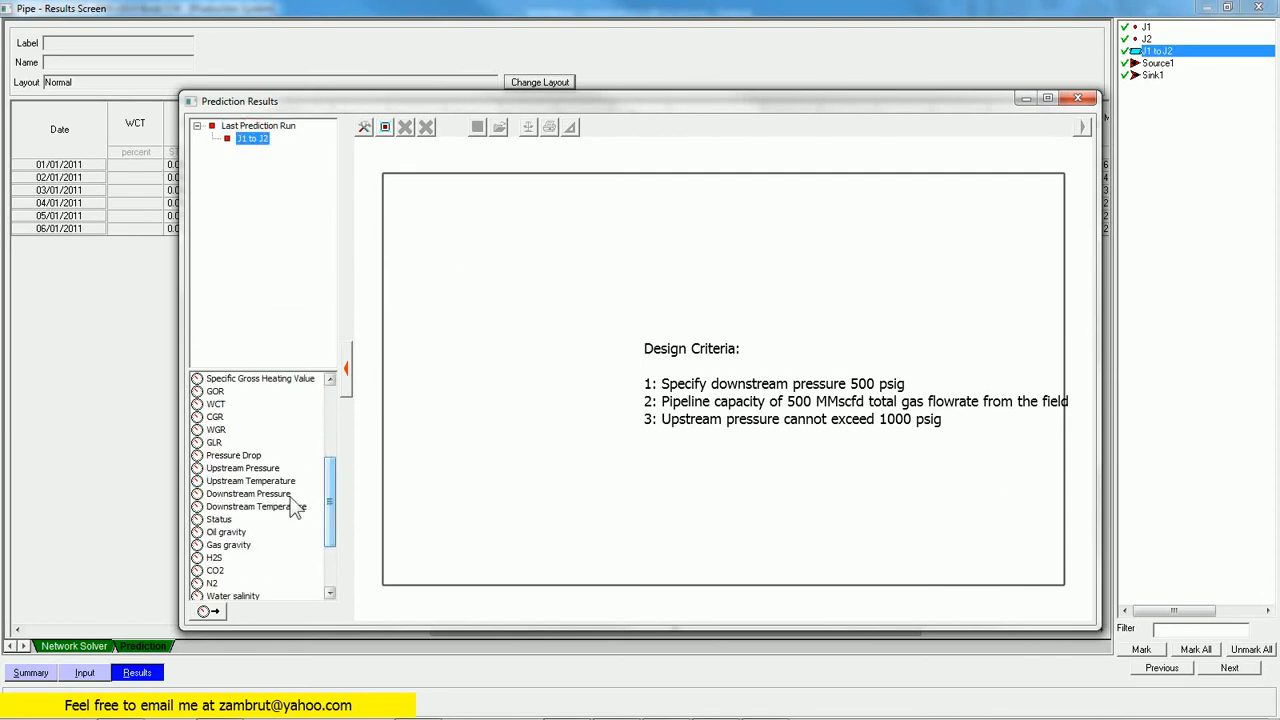
left_click(262, 468)
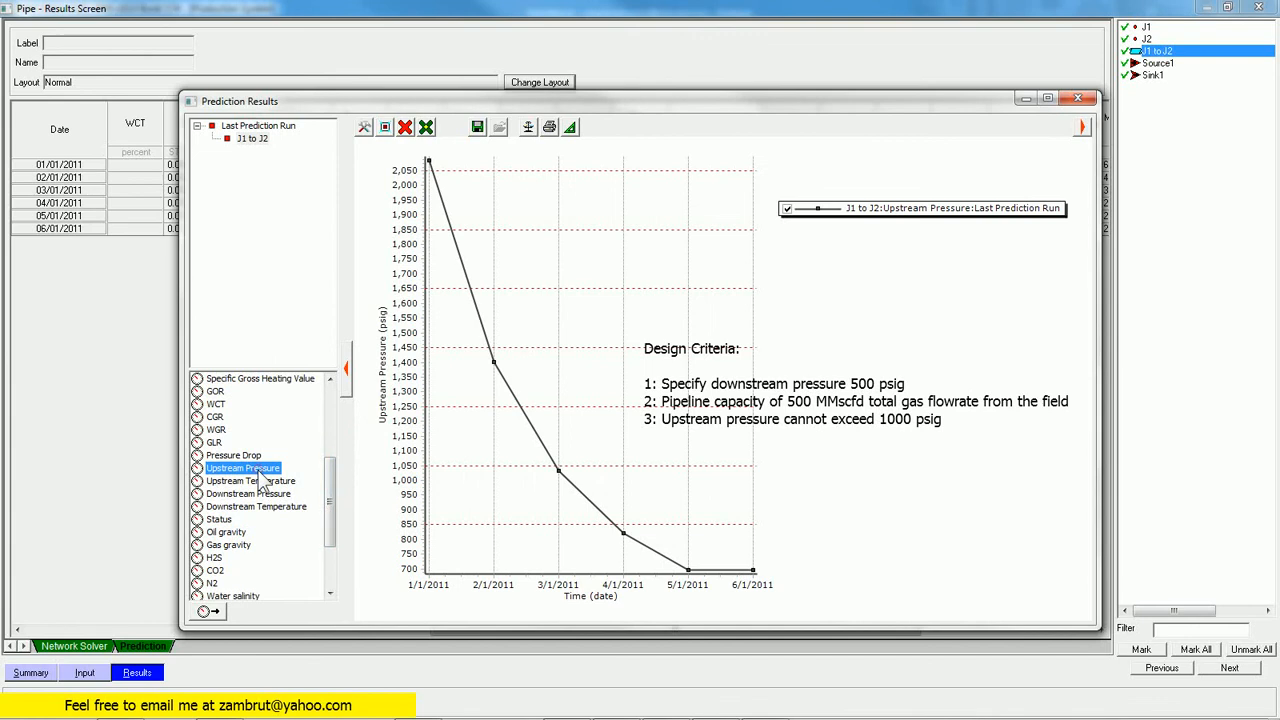
Step: Enlarge the upstream pressure plot, compare the points for 3/1/2011 and 4/1/2011 with the 1000 psig limit, and close it
left_click(1047, 98)
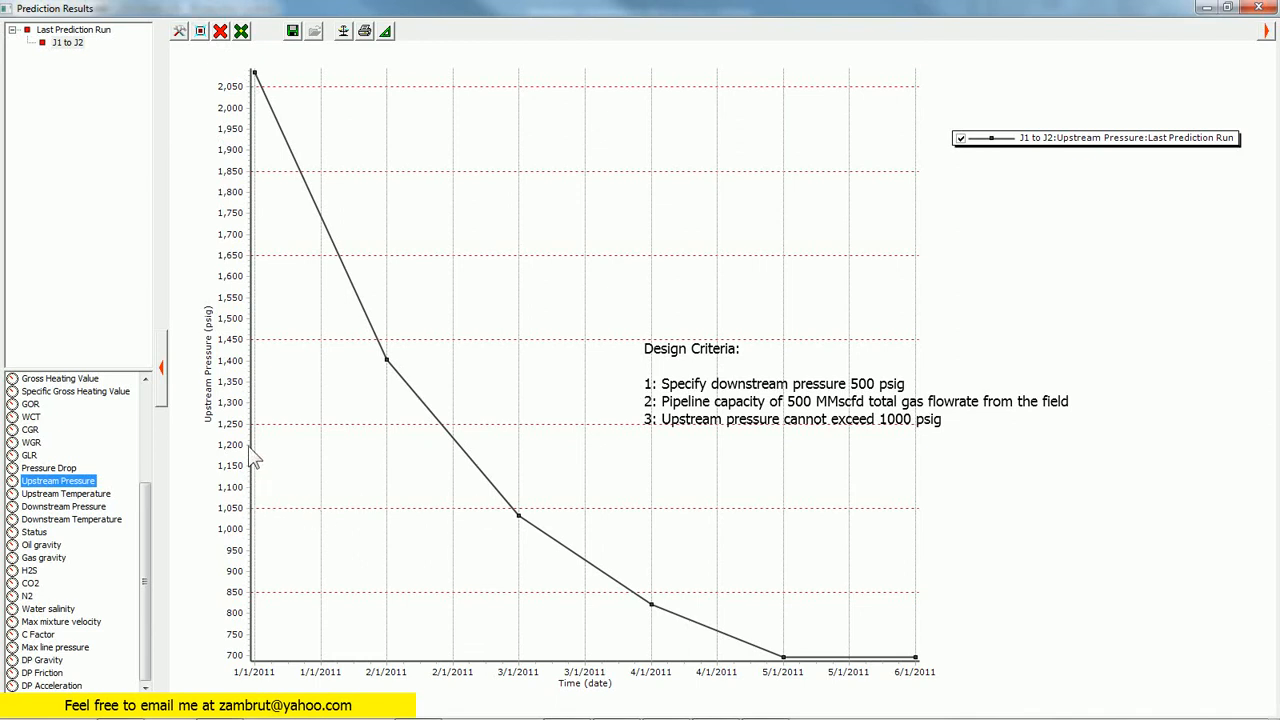
mouse_move(519, 516)
mouse_move(650, 605)
left_click(1258, 8)
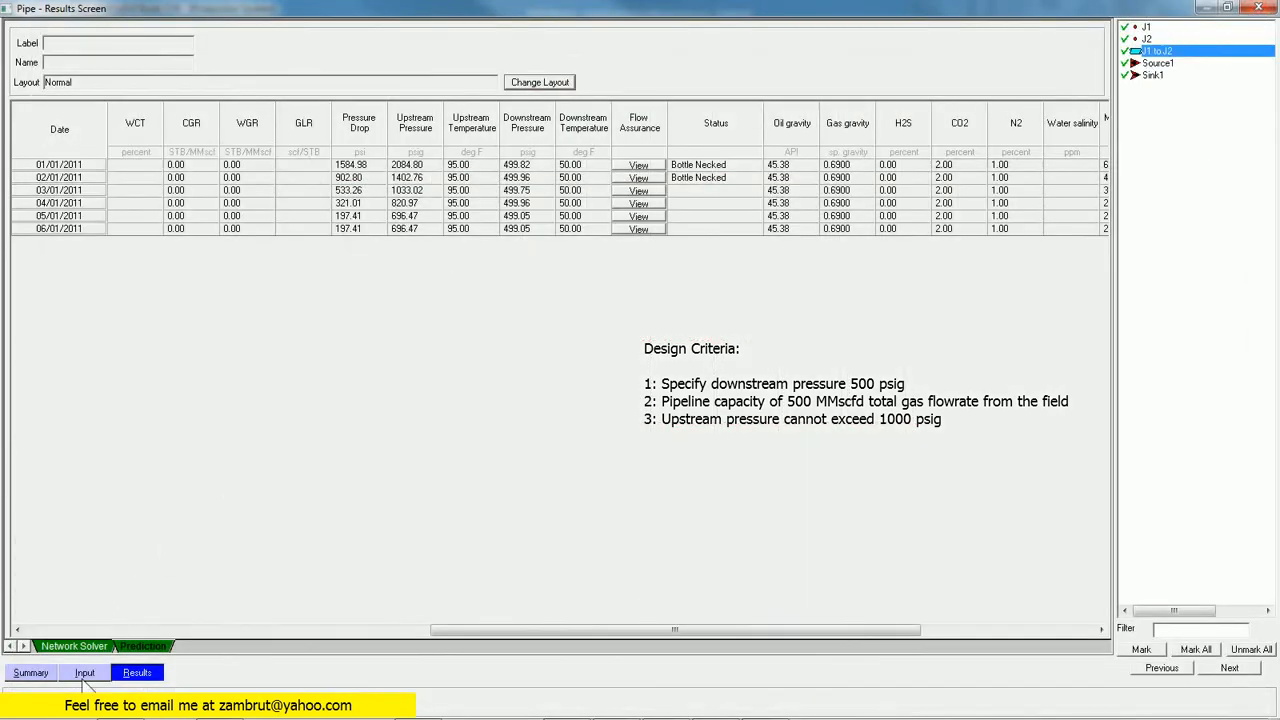
Step: Review the pipe's scheduled diameter changes and highlight the events dated 03/01/2011 and 04/01/2011
left_click(88, 673)
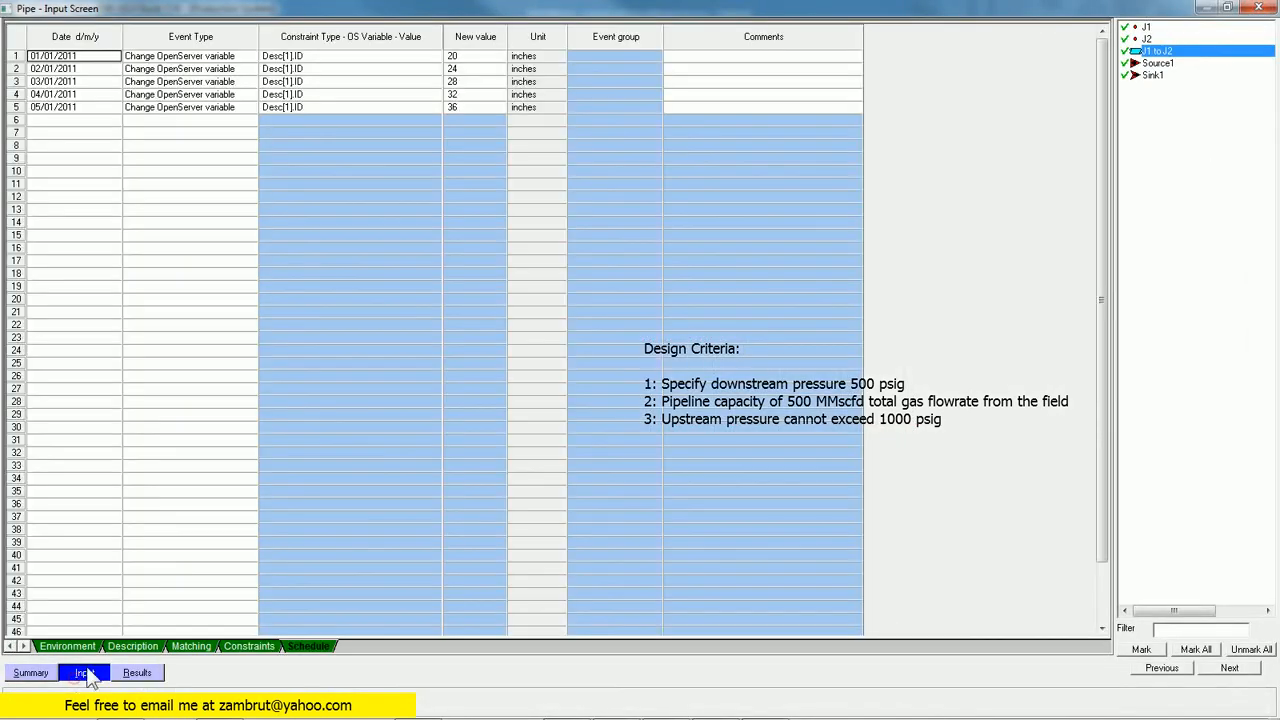
left_click(133, 646)
left_click(302, 646)
left_click_drag(16, 81, 16, 94)
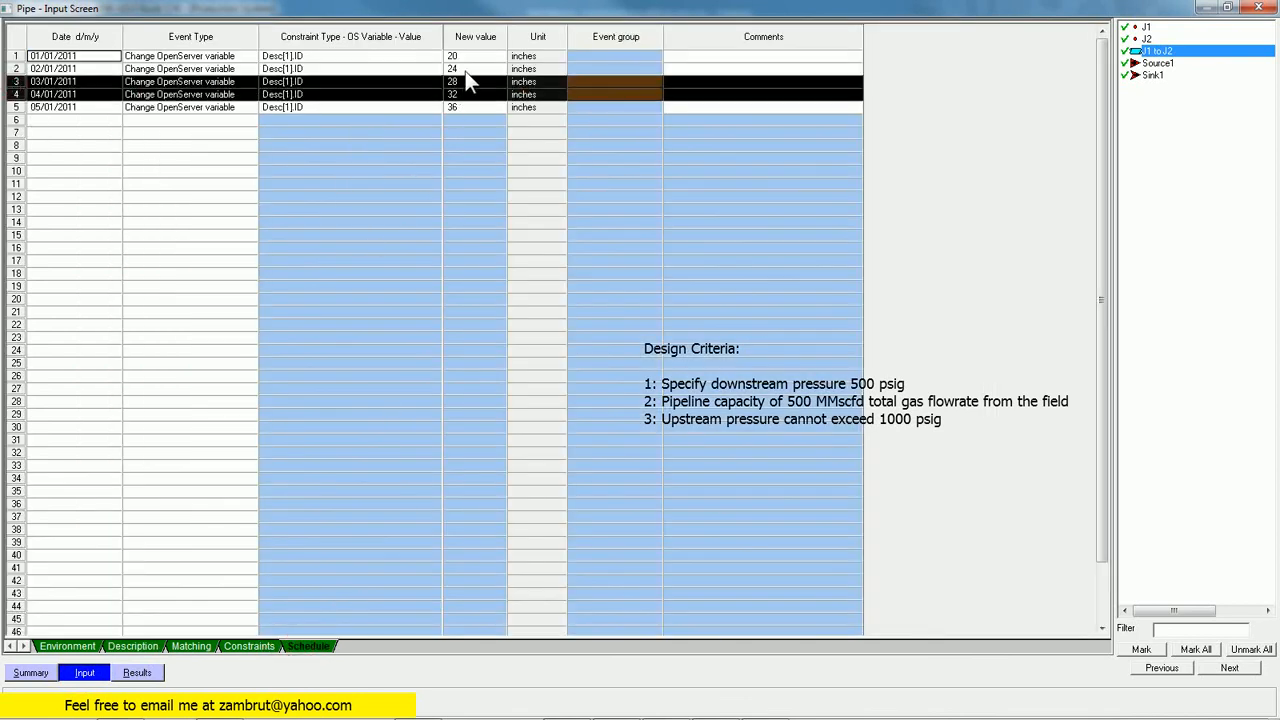